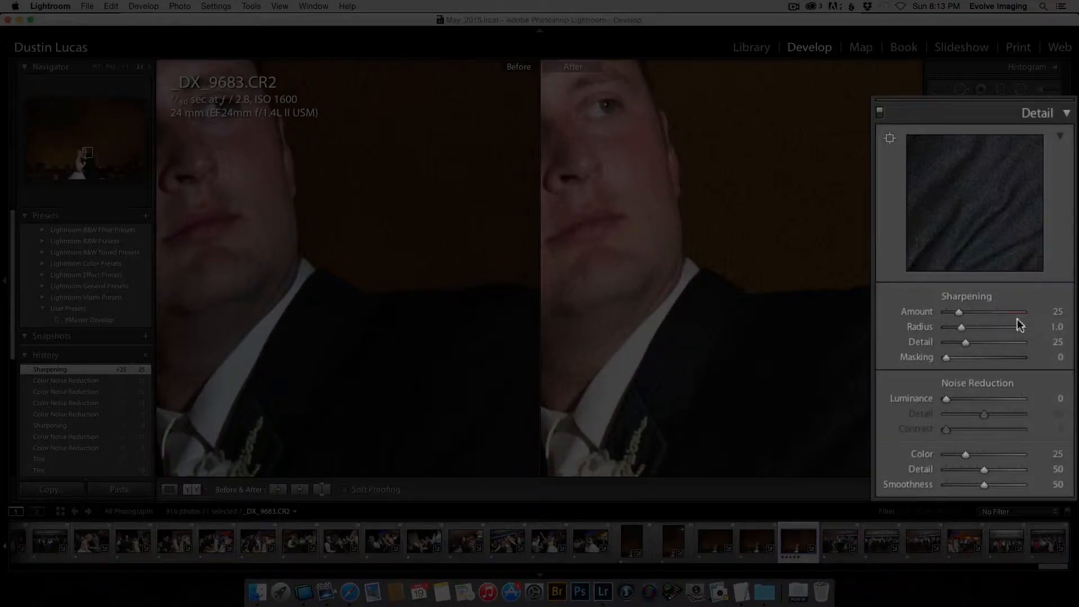
- Set the Sharpening Amount and Color noise reduction to 0, and dismiss the Backblaze notification
drag(961, 311, 920, 313)
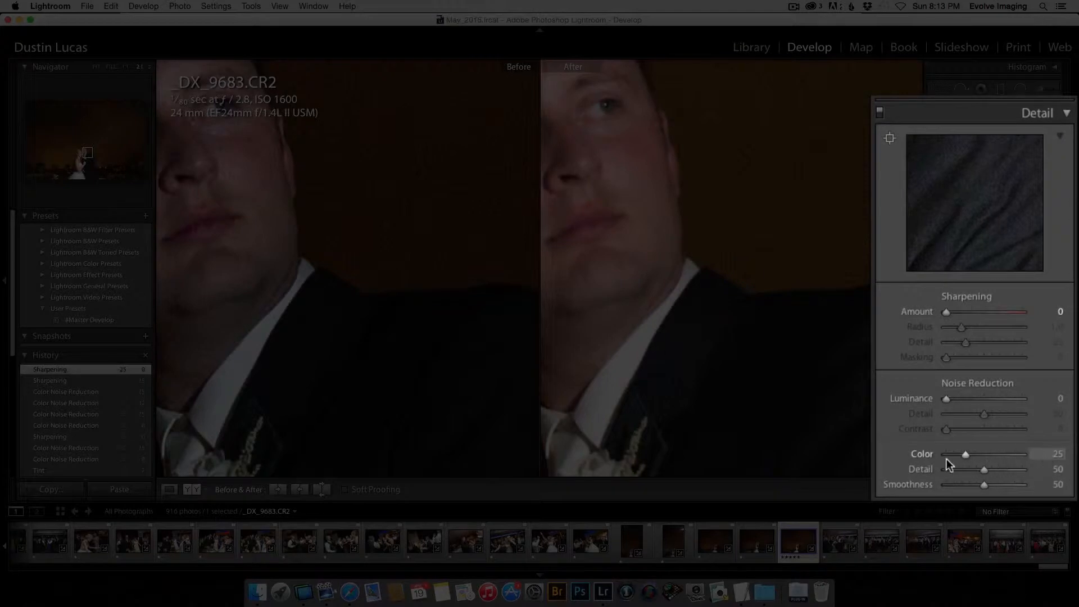
drag(967, 454, 879, 451)
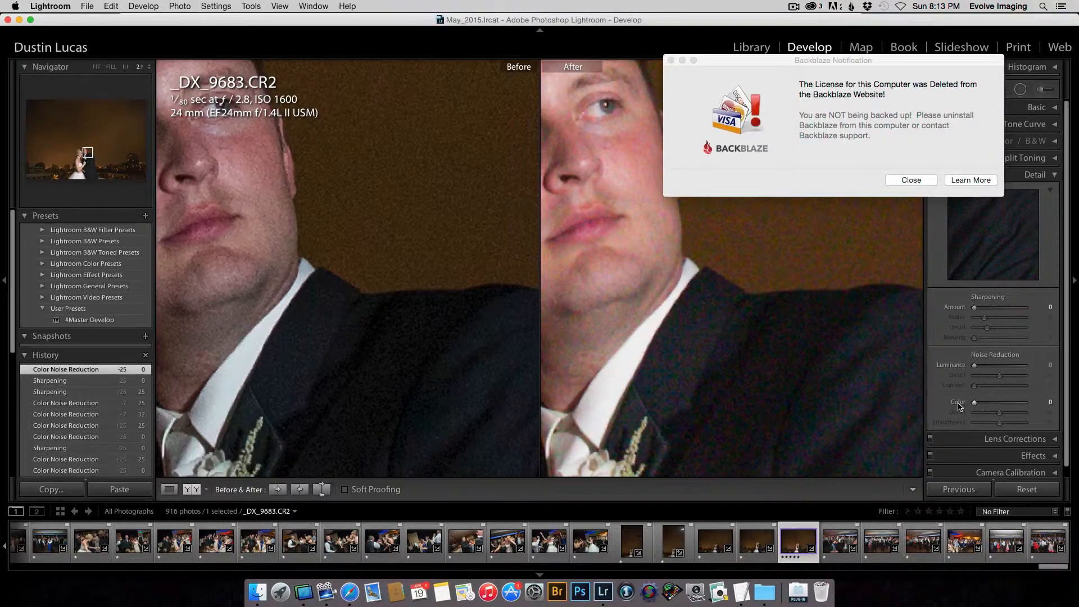
click(911, 181)
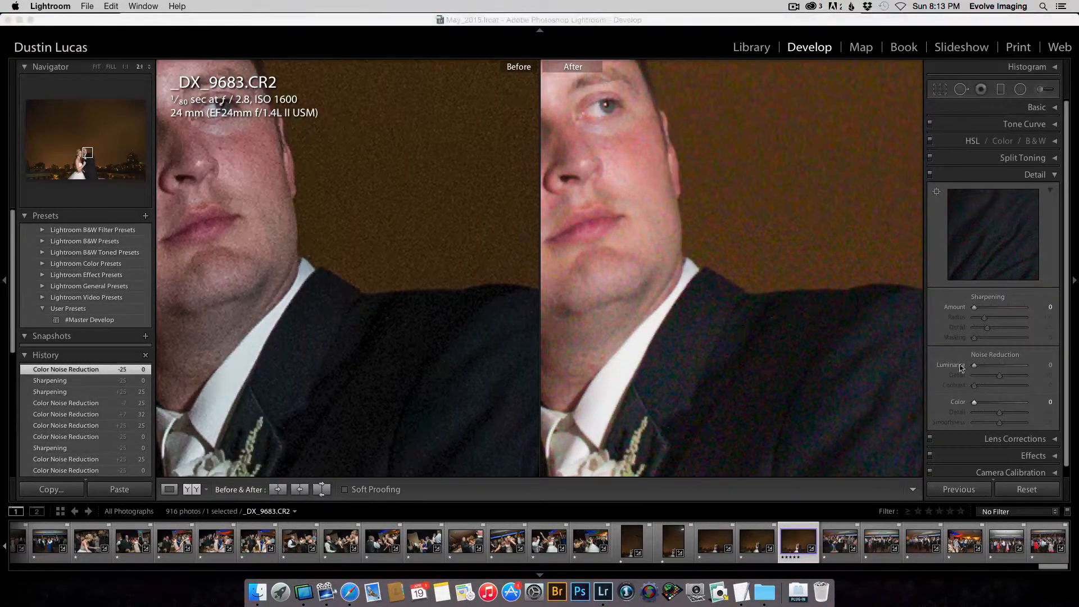
- Reset Color noise reduction to its default, and raise it to 40
double_click(961, 406)
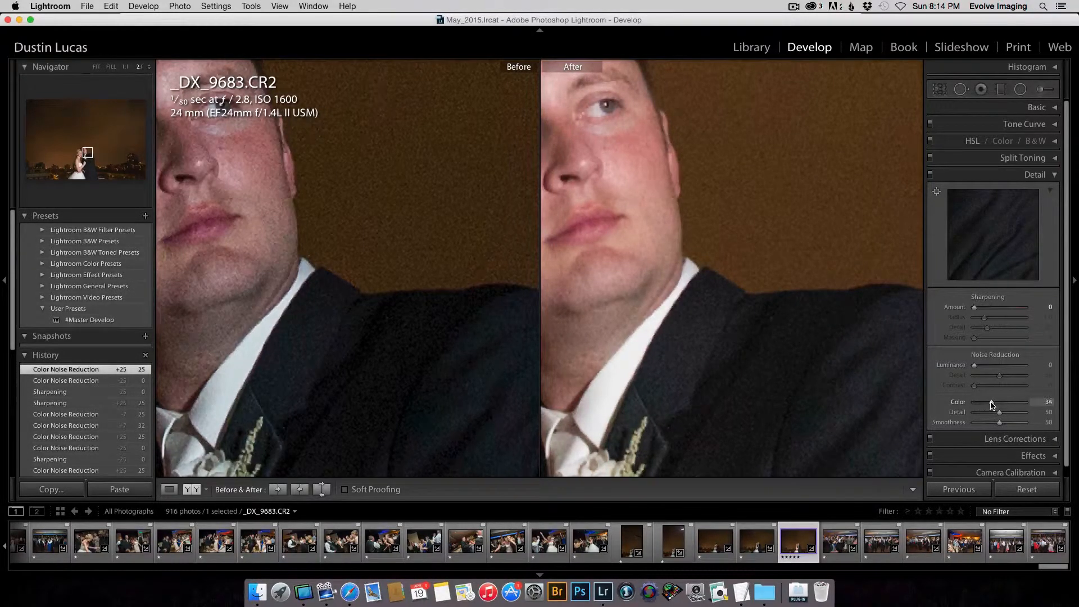
drag(992, 405, 992, 405)
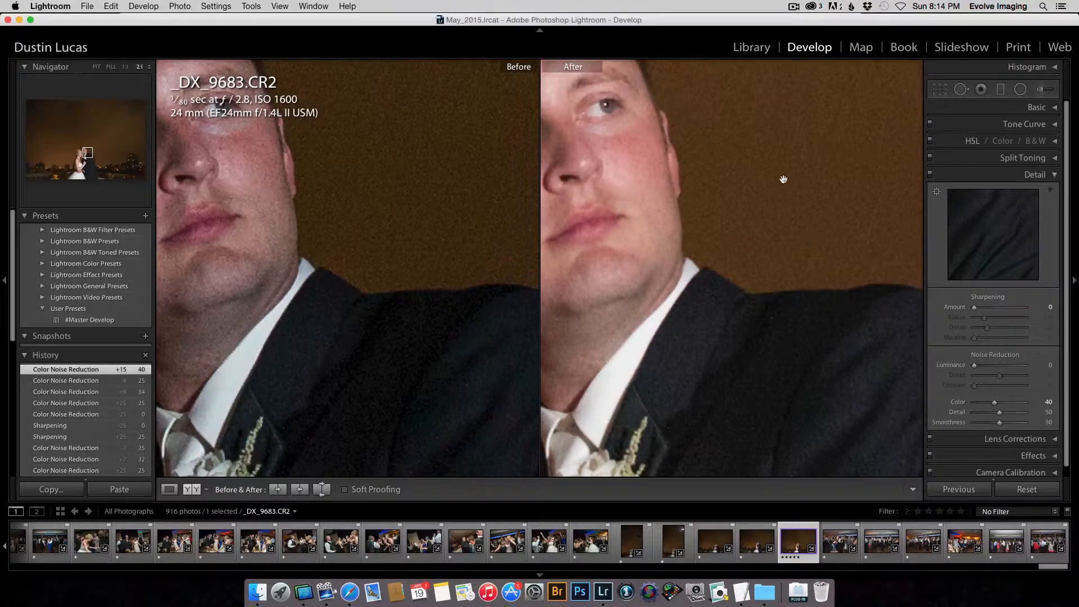
- Try the Color noise reduction Detail at 100 on the groom's face, and reset it to its default of 50
drag(1000, 415, 1043, 414)
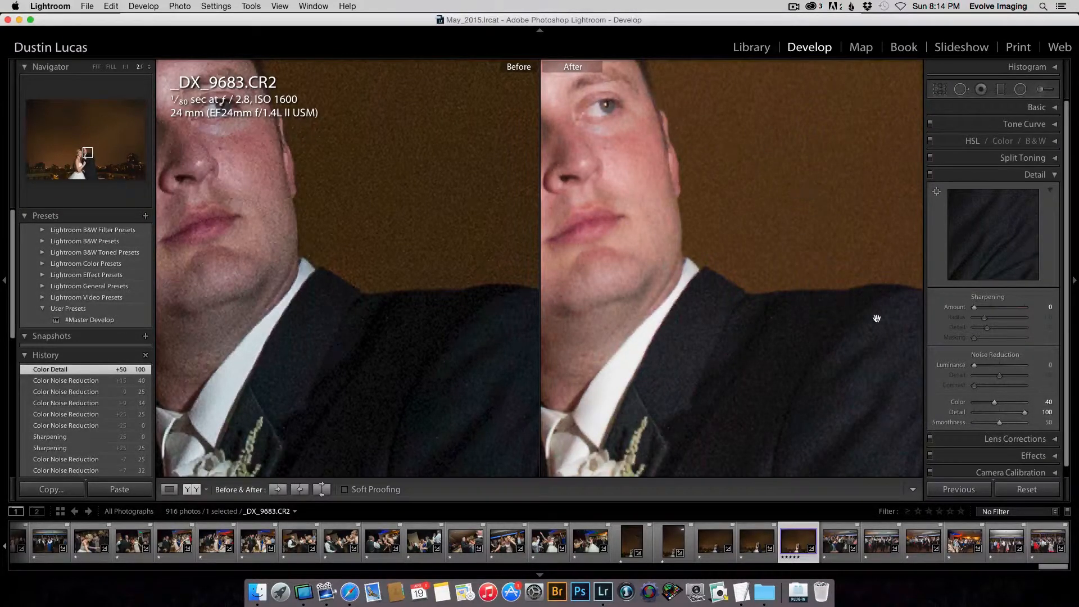
double_click(962, 416)
drag(643, 247, 840, 387)
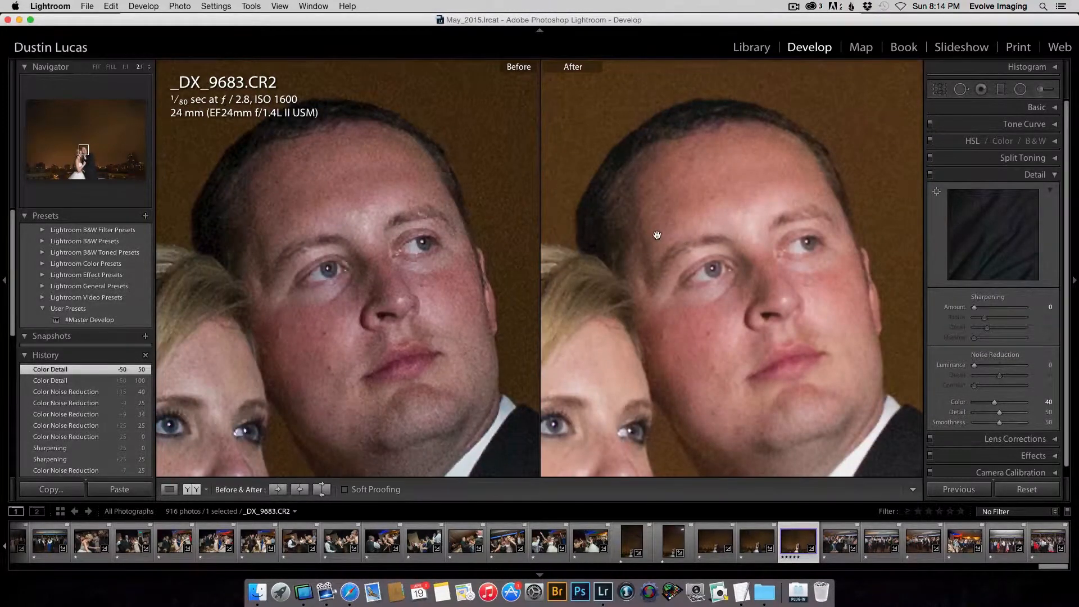
drag(999, 413, 1055, 416)
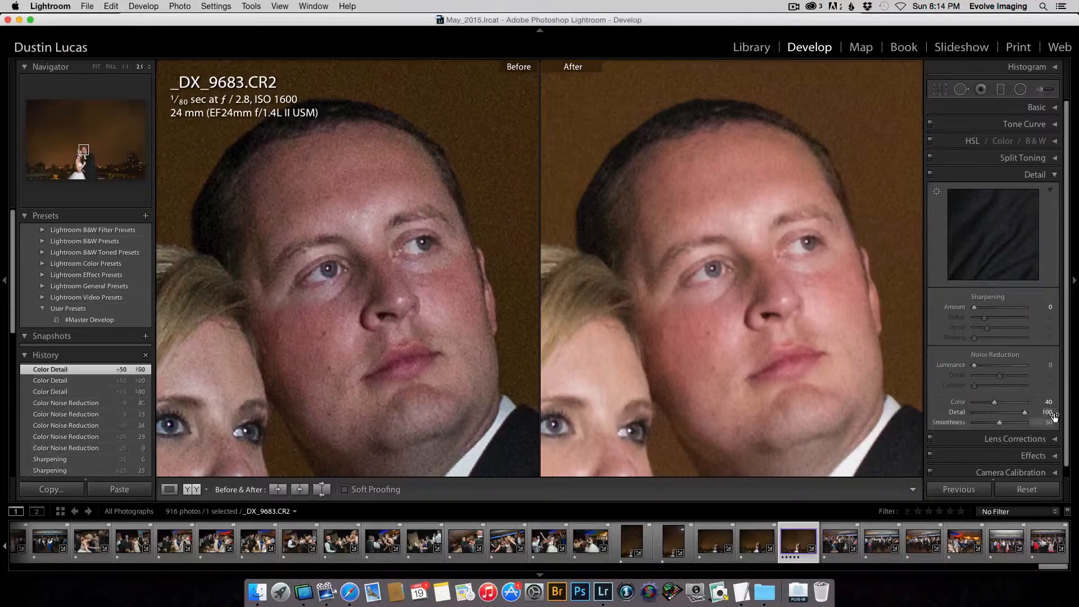
double_click(959, 413)
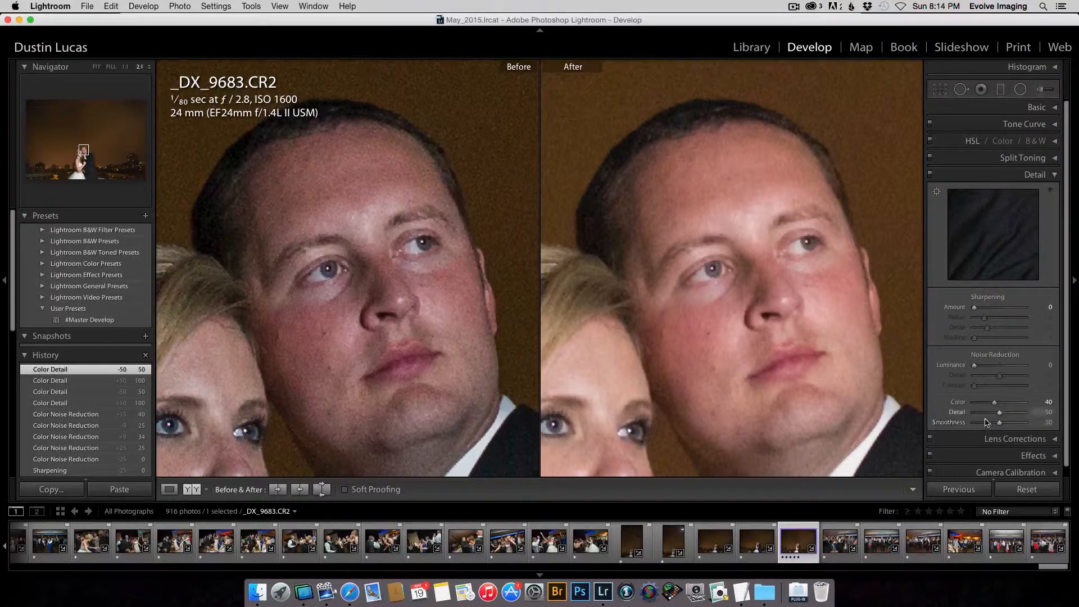
- Try Color noise Smoothness at 77 on the groom's jacket, and reset it to its default of 50
drag(870, 399, 785, 327)
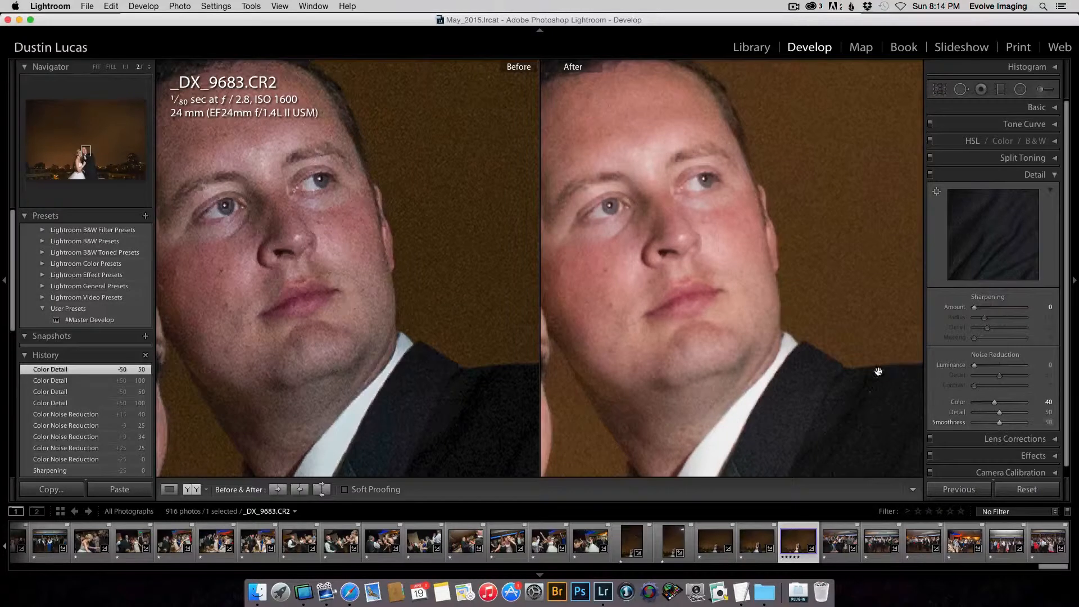
drag(870, 385, 848, 376)
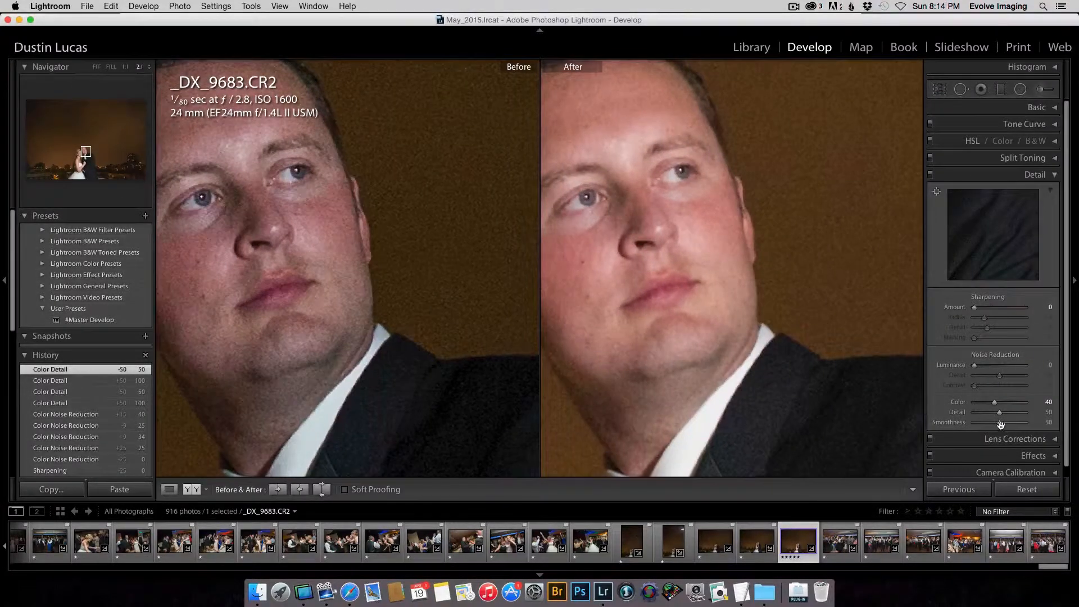
mouse_move(1000, 425)
mouse_down()
mouse_move(1031, 423)
mouse_move(973, 425)
mouse_move(1013, 426)
mouse_up()
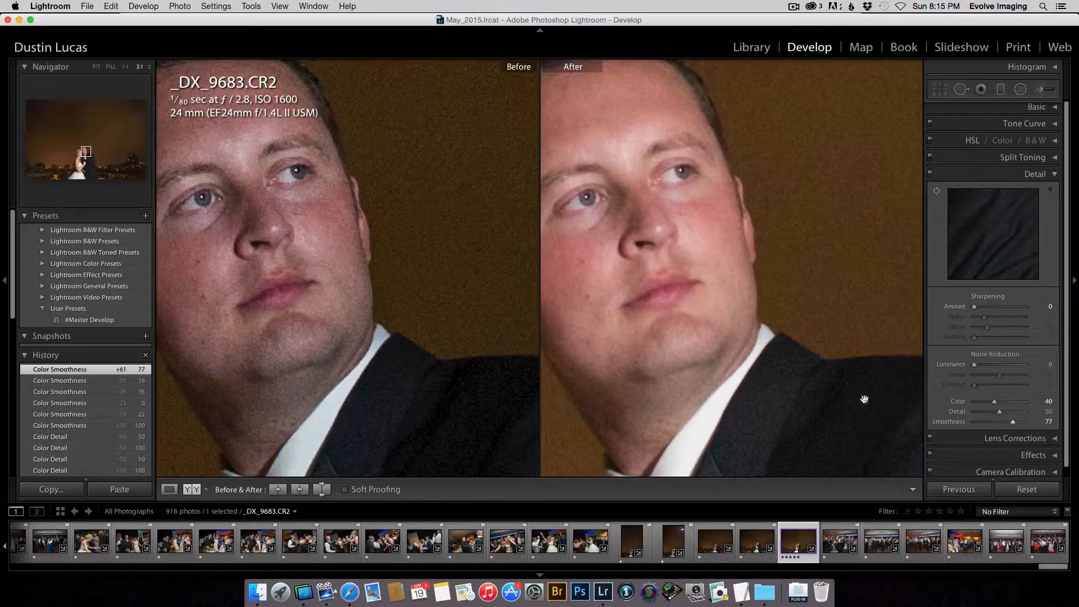
drag(834, 384, 754, 297)
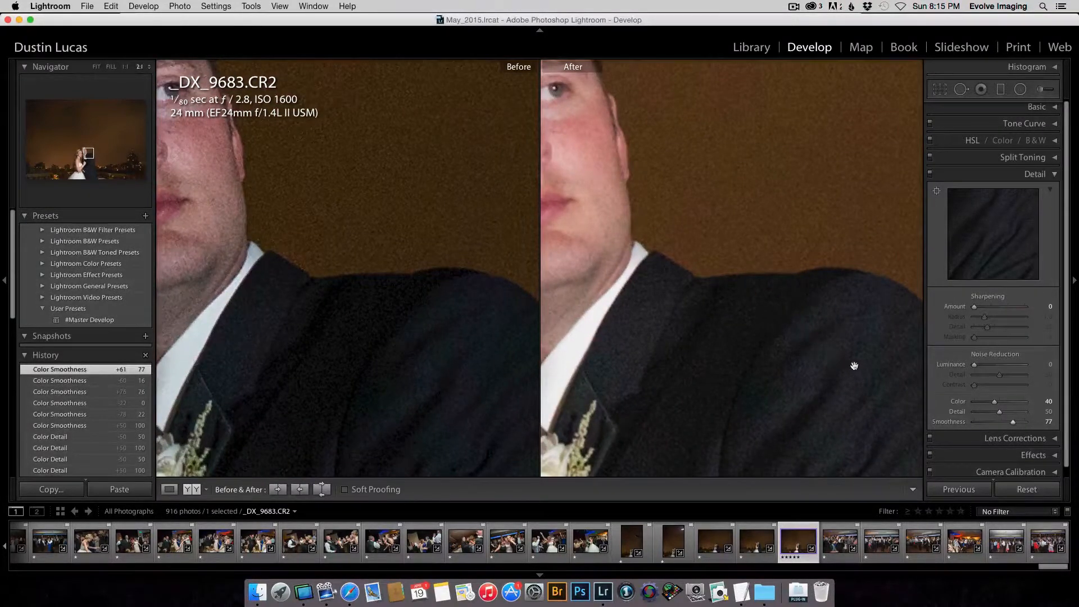
drag(854, 366, 812, 340)
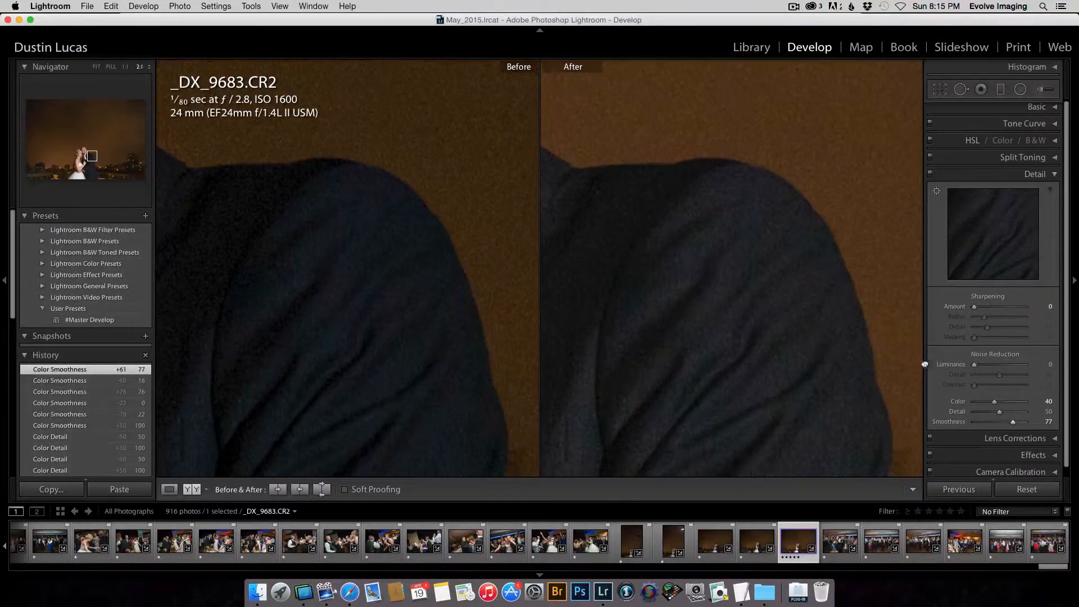
double_click(954, 423)
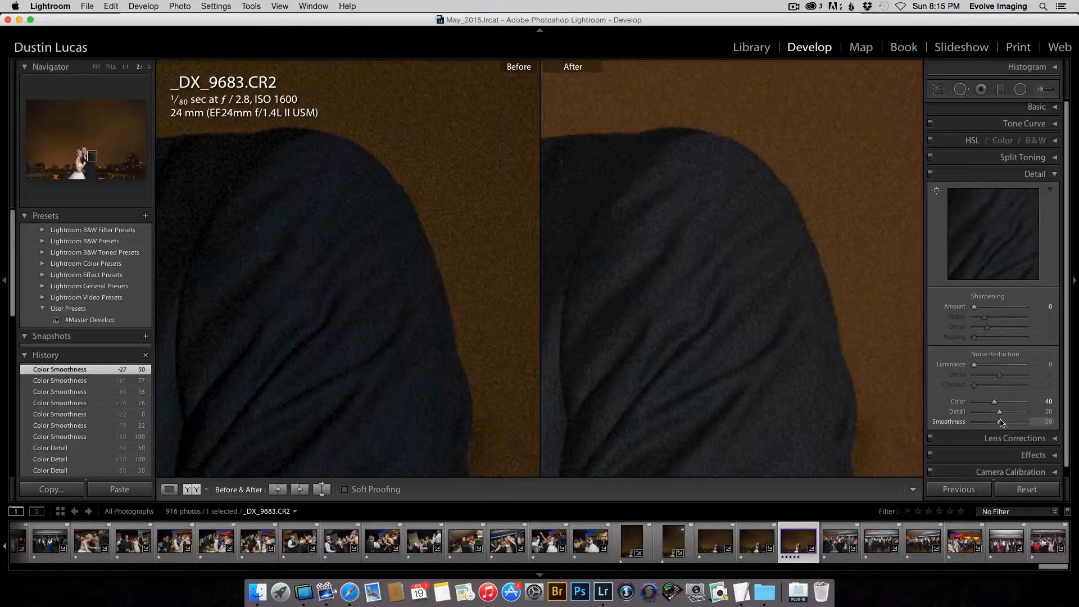
- Toggle the Detail adjustments off and on to compare the color noise in the jacket sleeve
click(930, 177)
click(931, 176)
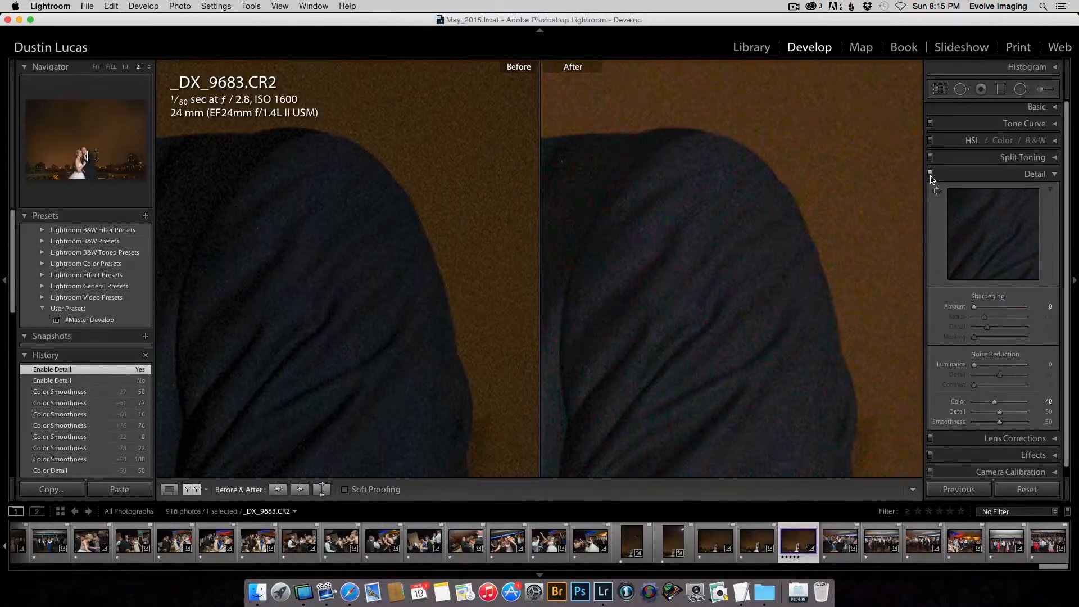
click(931, 176)
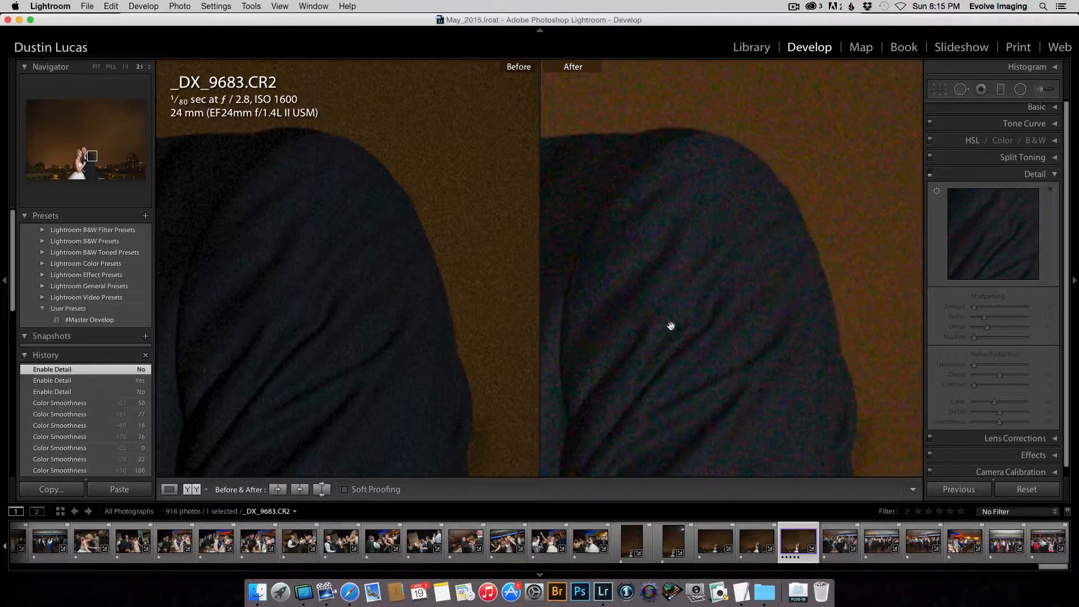
click(930, 176)
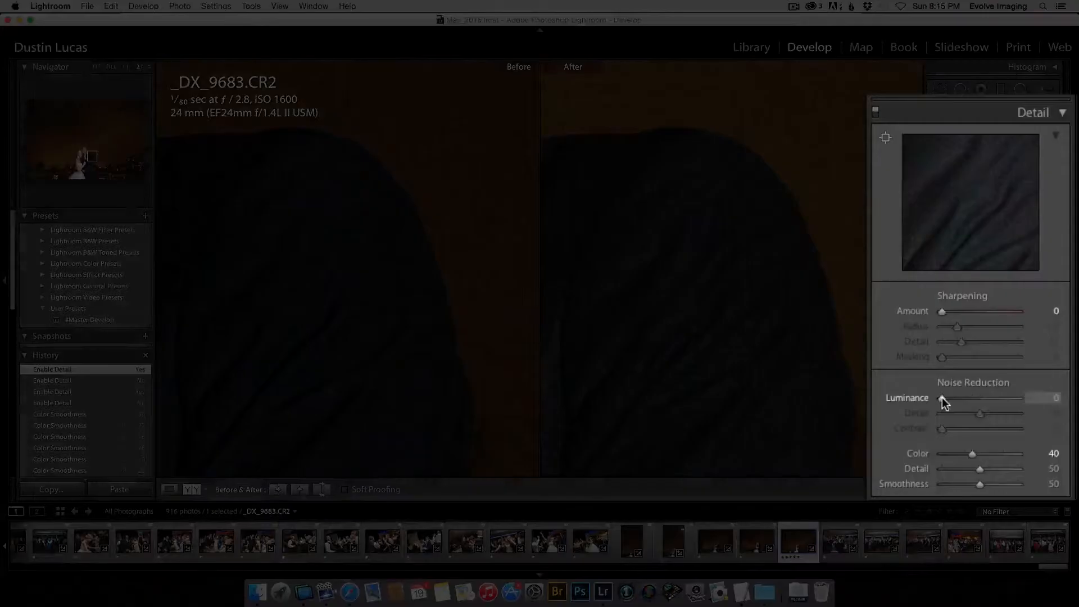
- Try Luminance noise reduction at 49 and inspect its smoothing on the groom's jacket and face
drag(976, 366, 1000, 366)
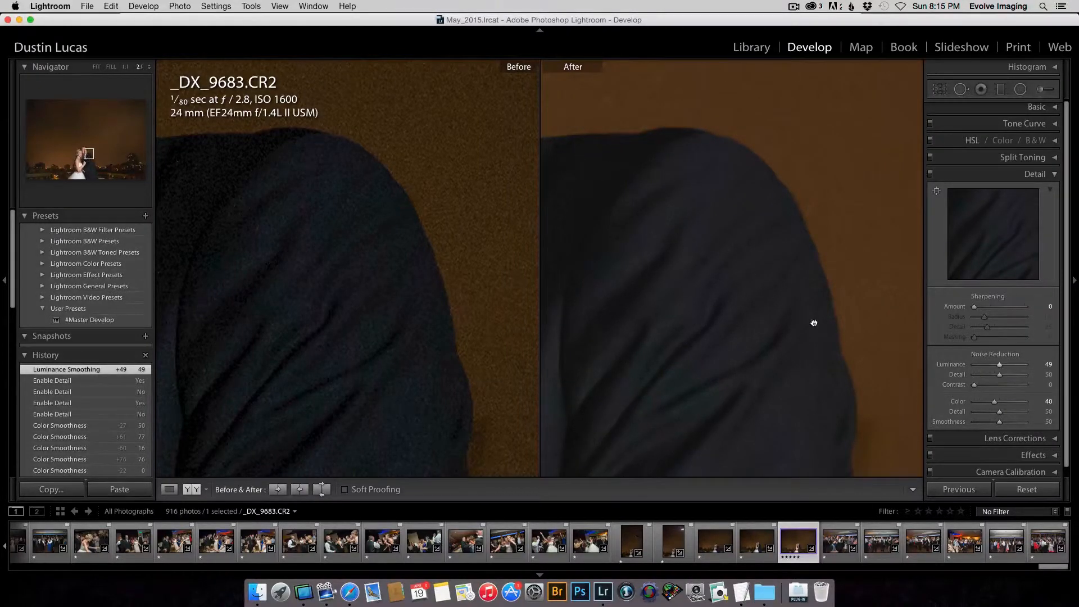
drag(625, 213, 742, 295)
drag(685, 250, 762, 311)
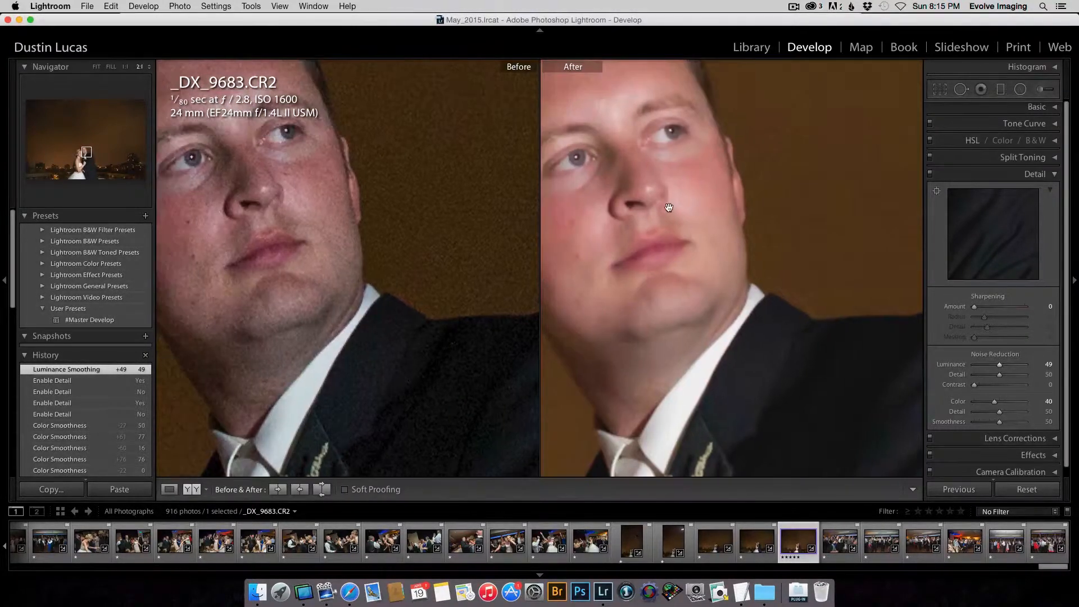
drag(671, 209, 723, 257)
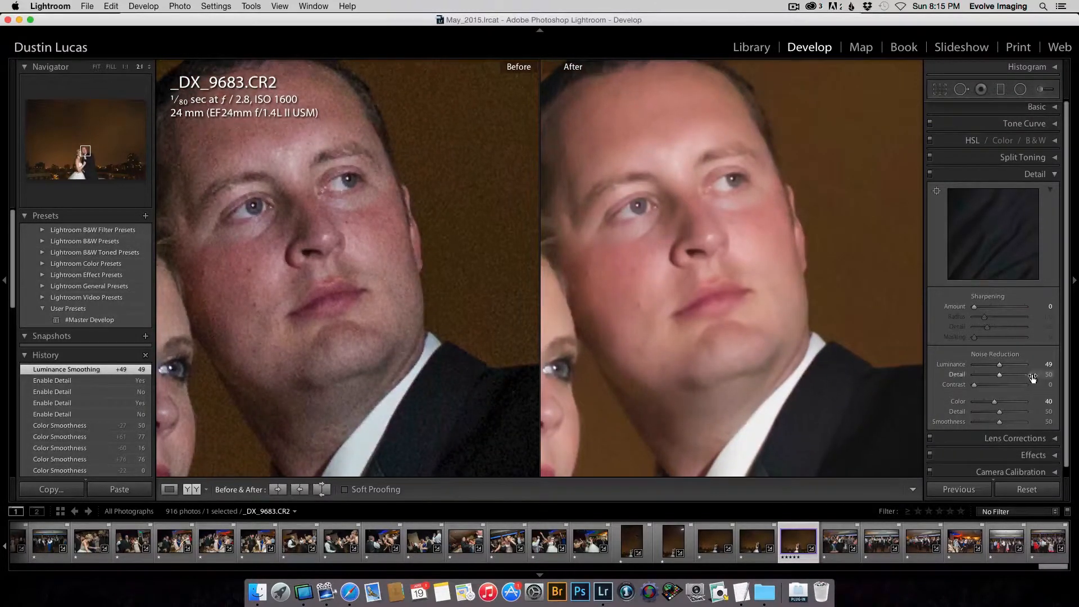
- Set Luminance noise reduction to 25 and check the groom's skin and the background
mouse_move(997, 368)
mouse_down()
mouse_move(977, 366)
mouse_move(987, 366)
mouse_up()
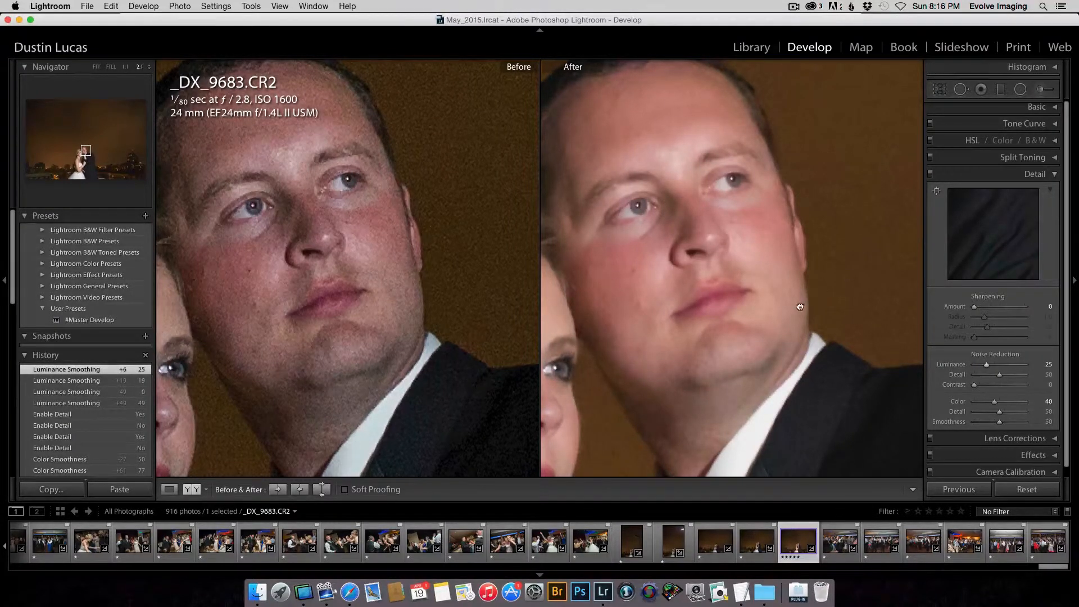
drag(824, 259, 793, 309)
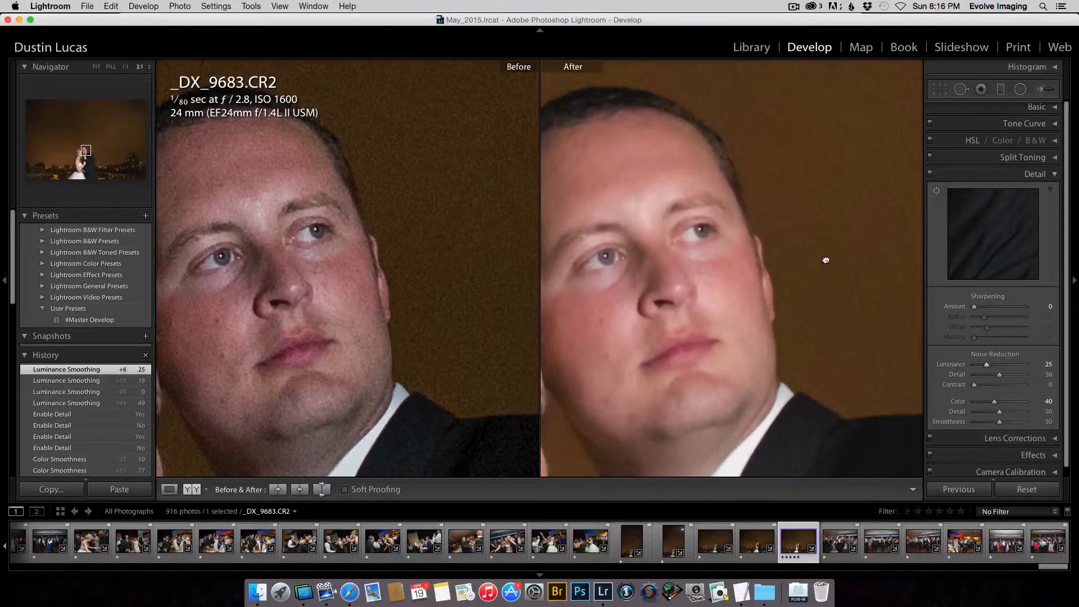
drag(826, 261, 825, 258)
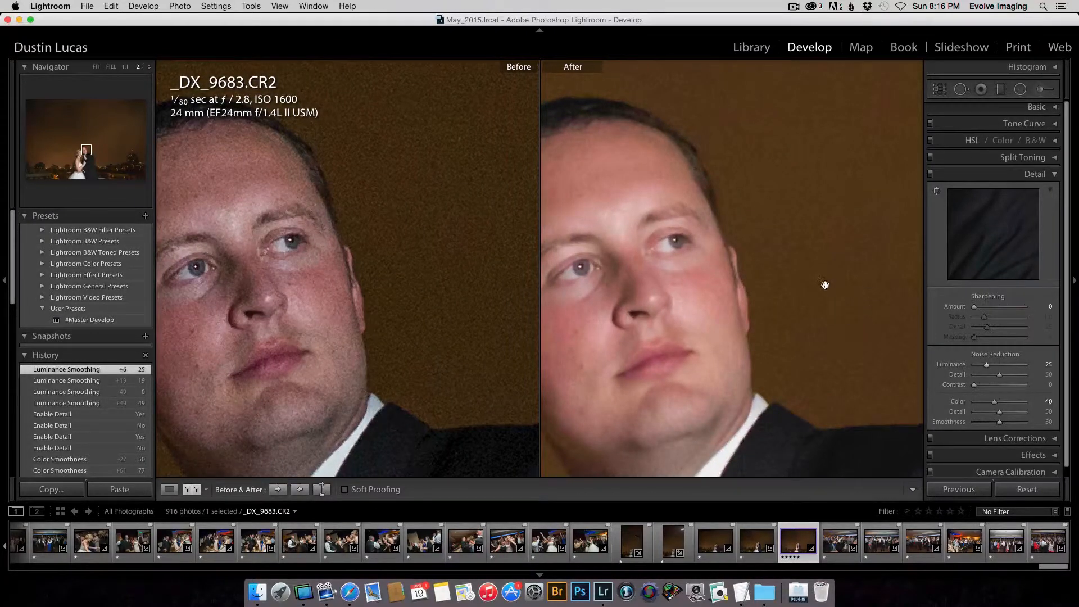
drag(826, 285, 813, 267)
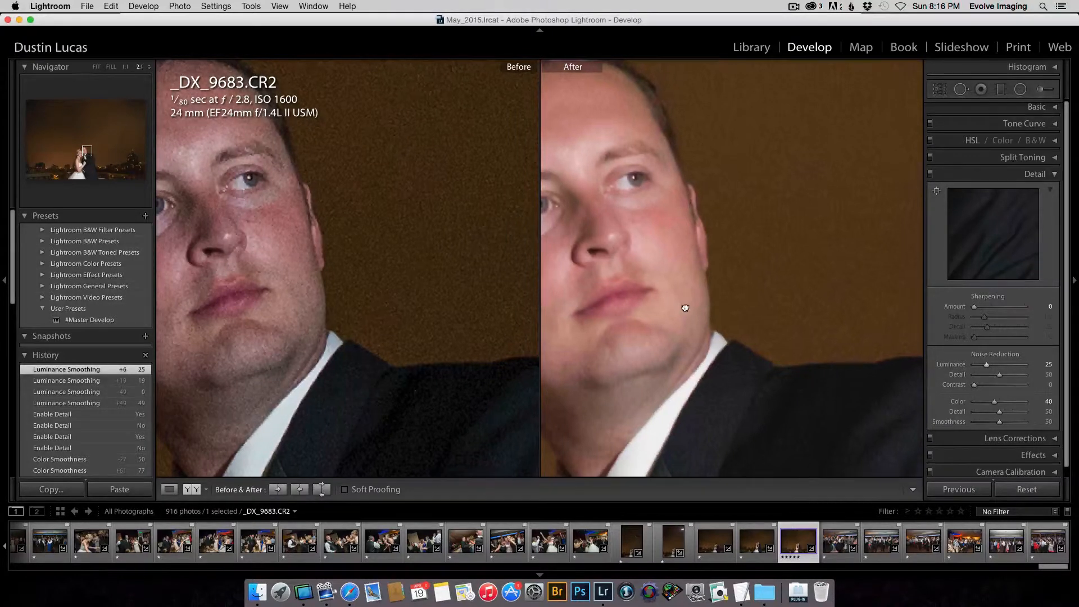
drag(698, 309, 754, 316)
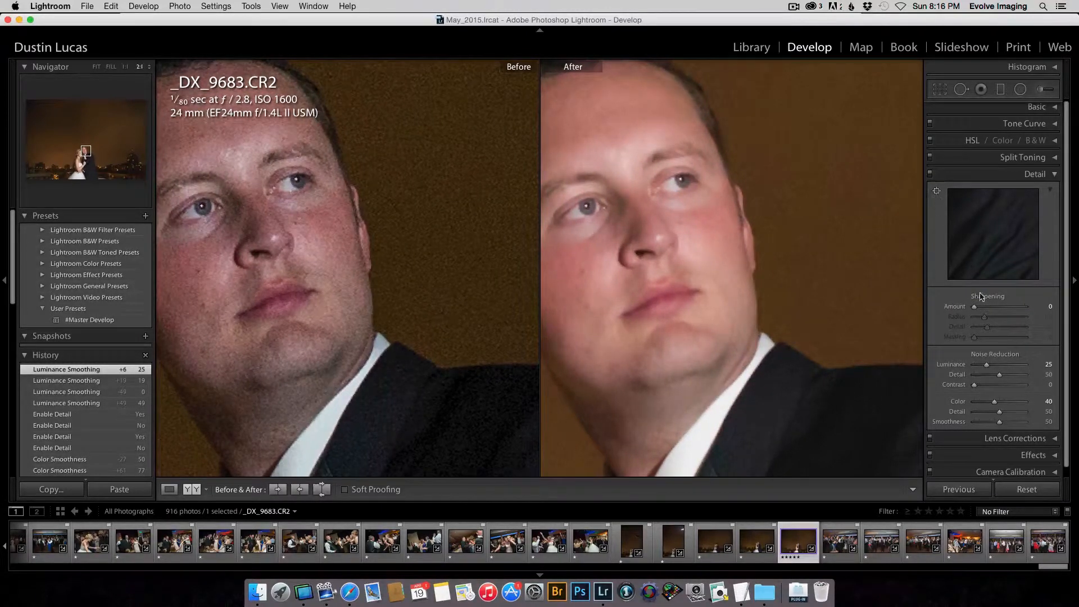
- Try the Luminance Detail at 100, reset it to its default, and set it to 78
drag(997, 381, 1014, 378)
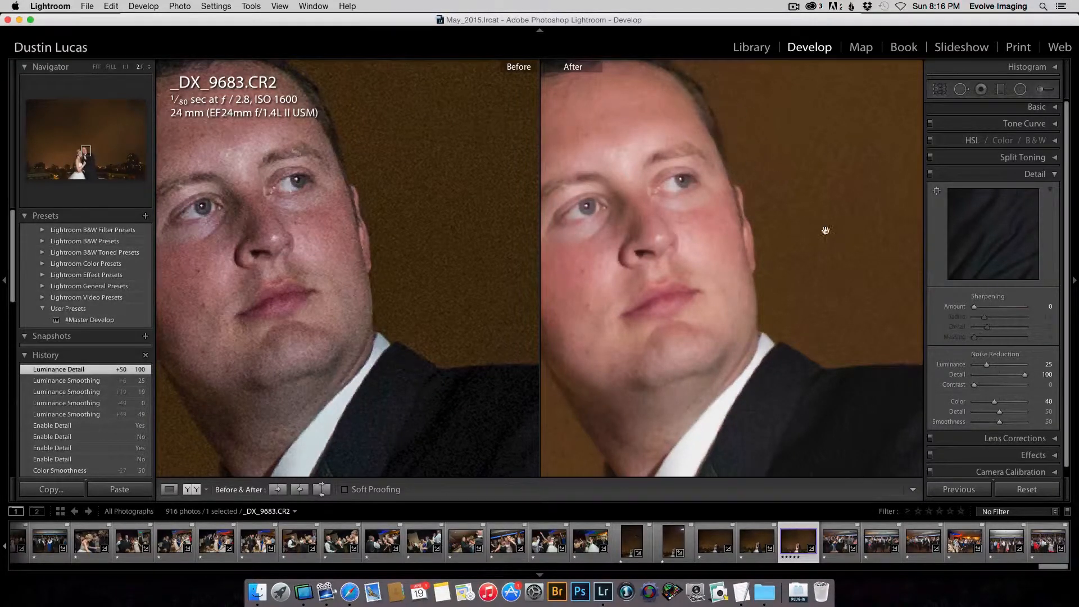
double_click(962, 376)
drag(757, 259, 778, 261)
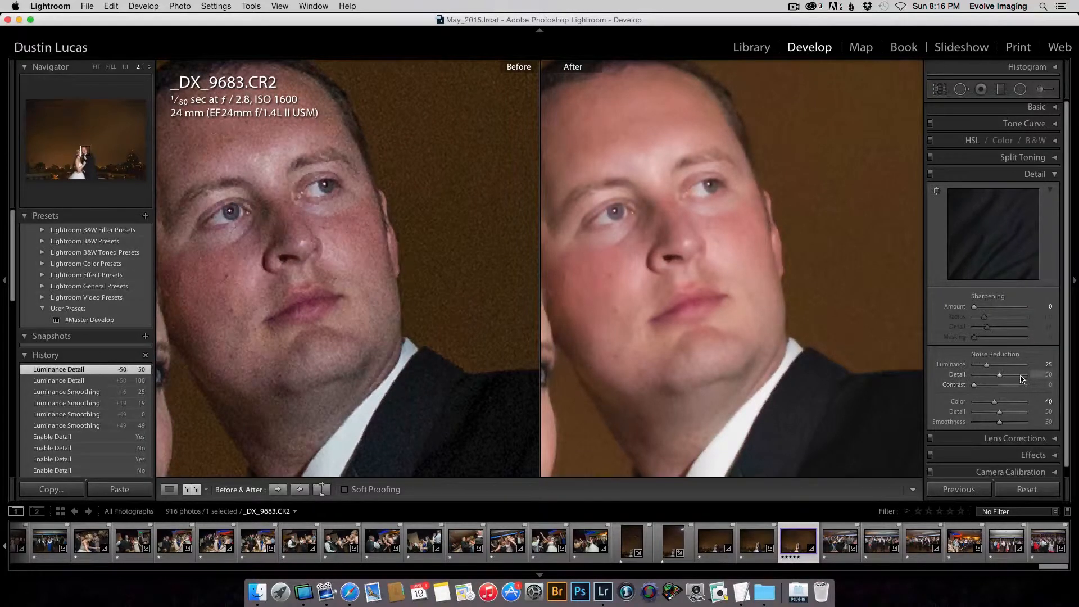
drag(1019, 378, 1015, 377)
- Toggle the Detail adjustments off and on repeatedly to compare the luminance noise on the groom's face
click(929, 174)
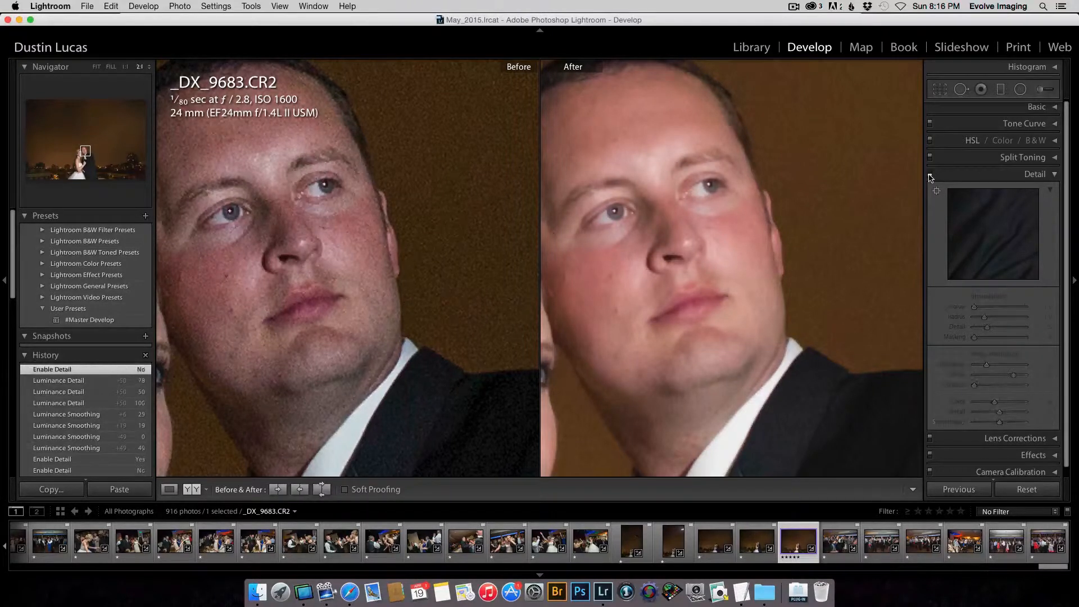
click(929, 174)
click(930, 175)
click(929, 175)
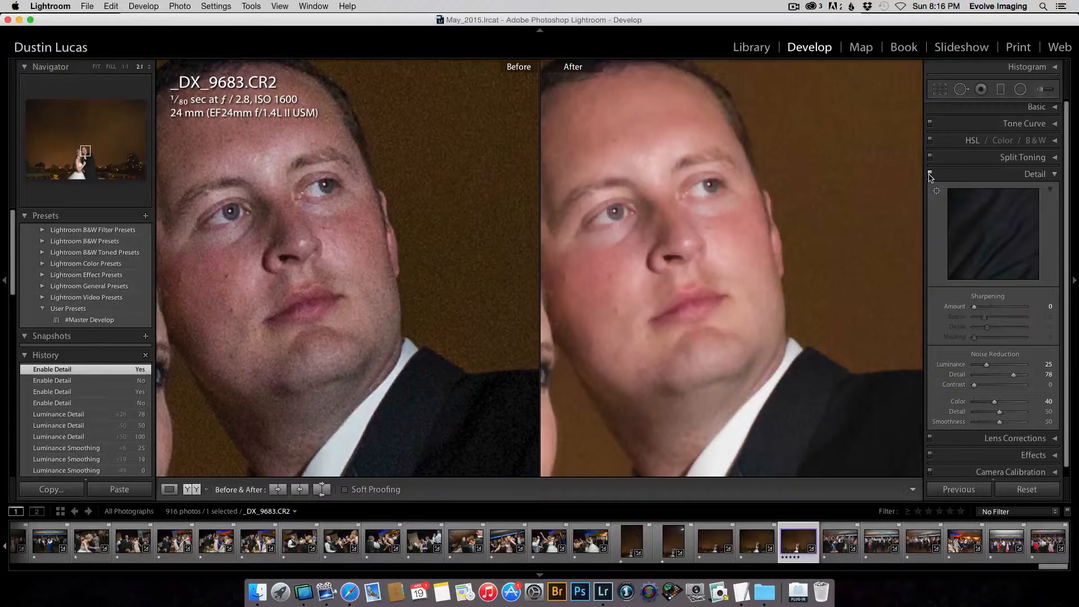
click(929, 175)
click(930, 174)
click(930, 174)
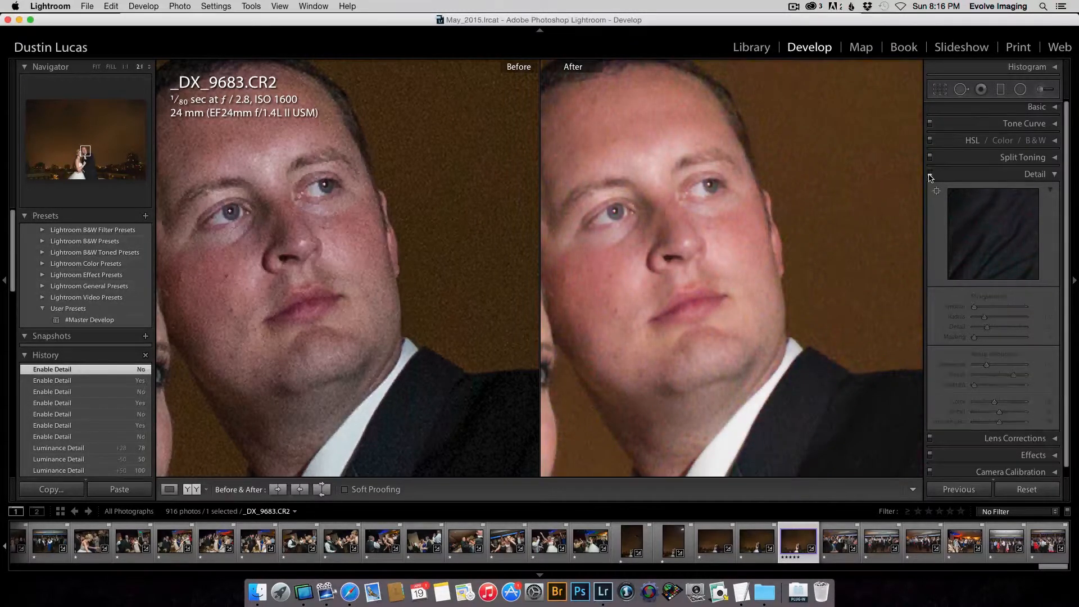
click(929, 174)
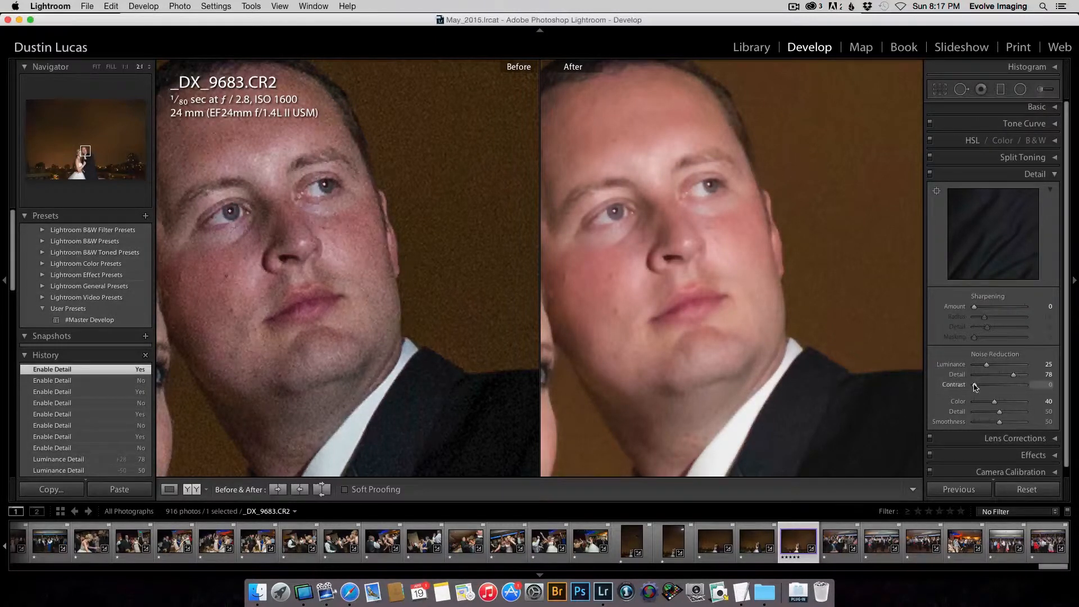
- Try Luminance Contrast at 69, return it to 0, and inspect the groom's face and jacket
mouse_move(975, 387)
mouse_down()
mouse_move(1010, 390)
mouse_move(975, 387)
mouse_up()
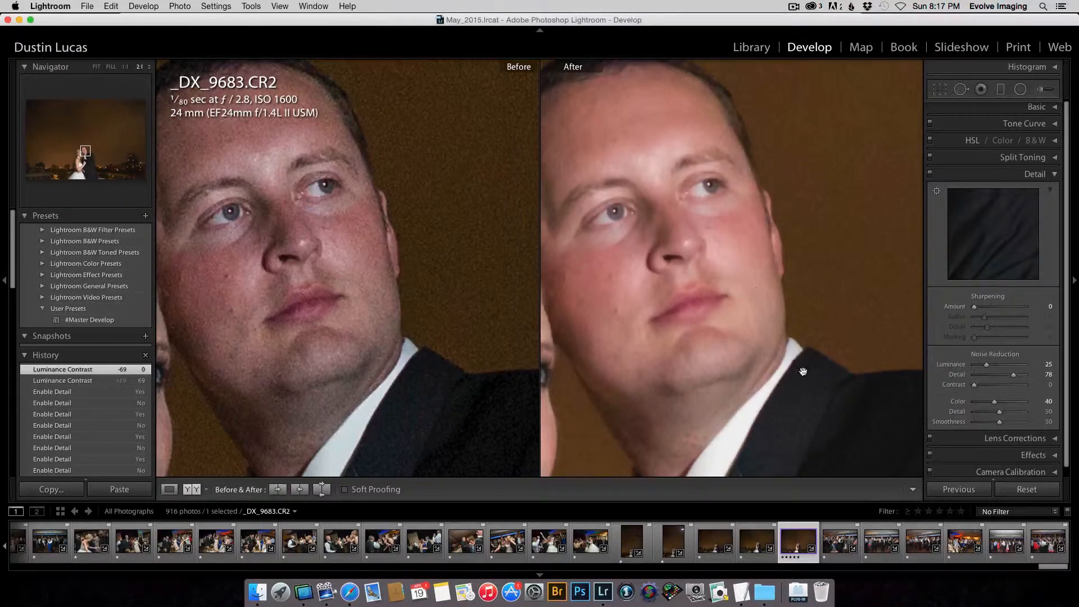
drag(766, 325, 681, 218)
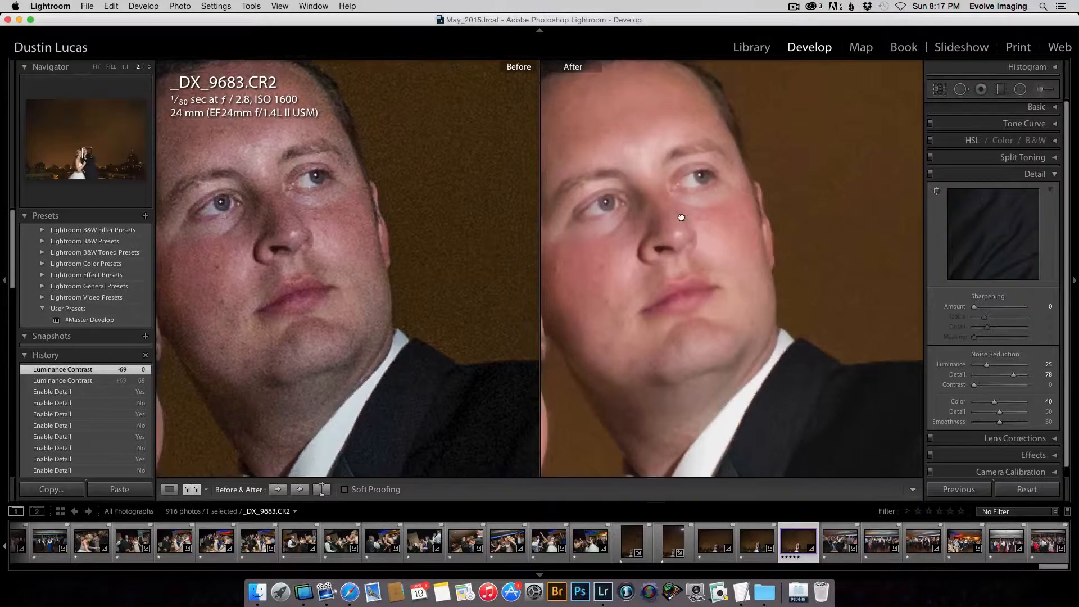
drag(831, 361, 775, 264)
drag(815, 381, 785, 362)
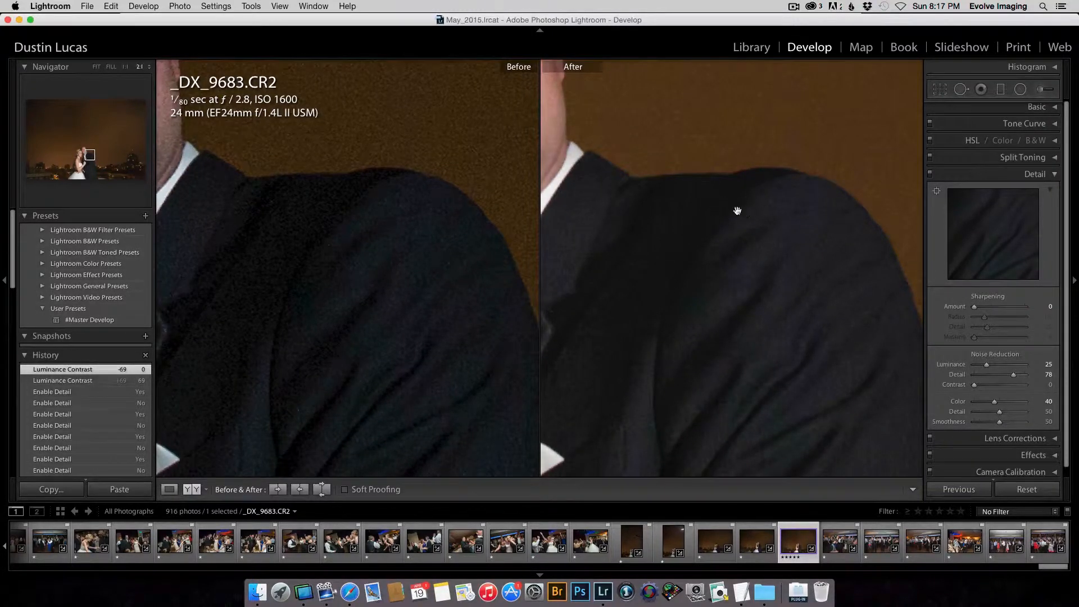
- Try Luminance Contrast at 50, 62, 44 and 49 on the groom's jacket and return it to 0
drag(976, 388, 1000, 388)
click(977, 386)
double_click(964, 386)
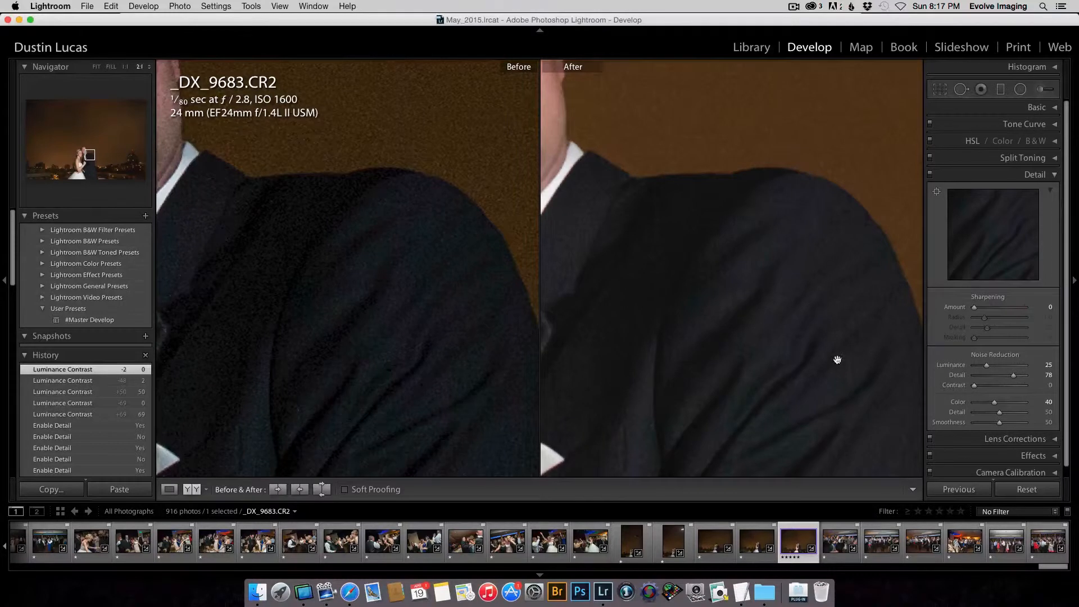
scroll(903, 369, down, 3)
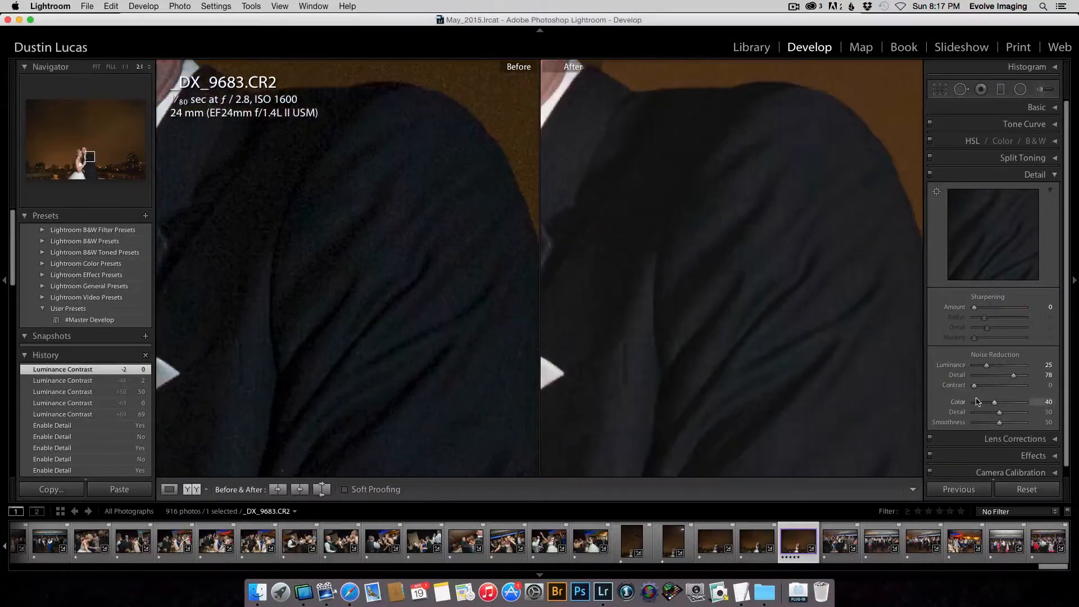
drag(995, 388, 1006, 389)
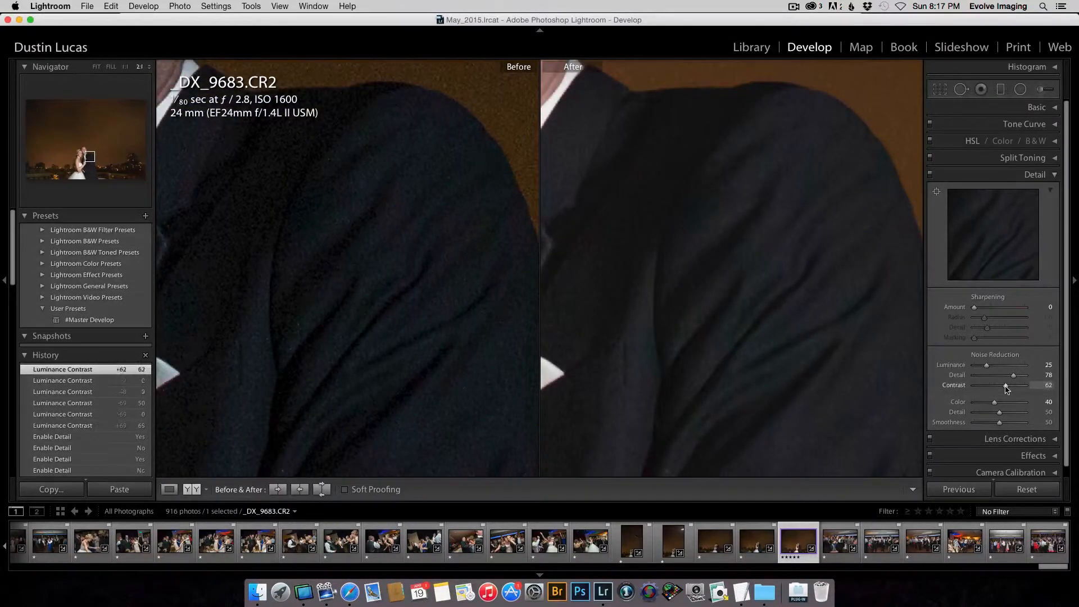
double_click(977, 389)
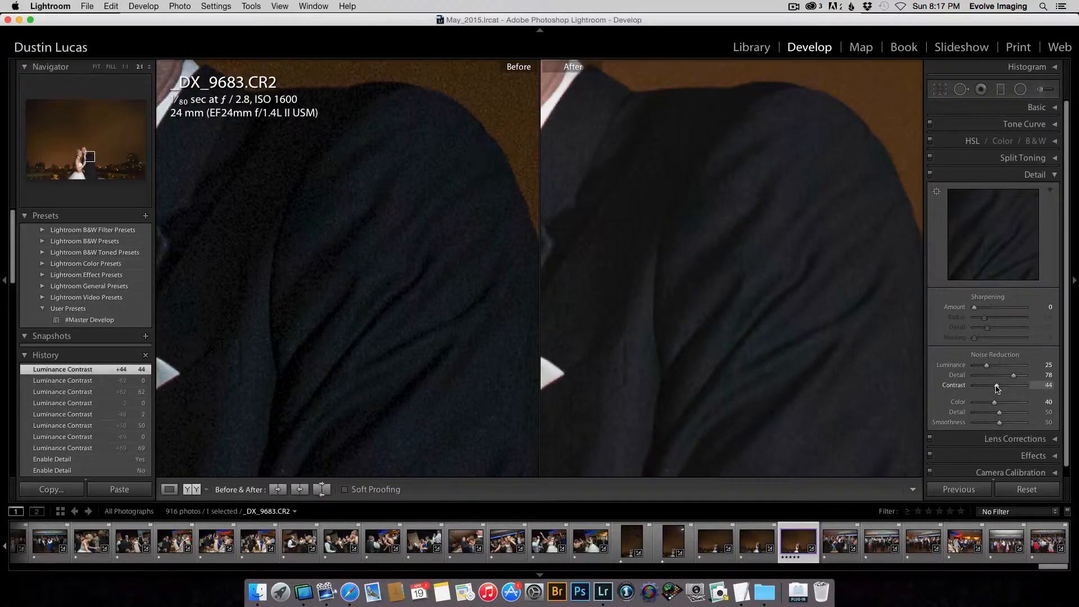
drag(993, 387, 1000, 388)
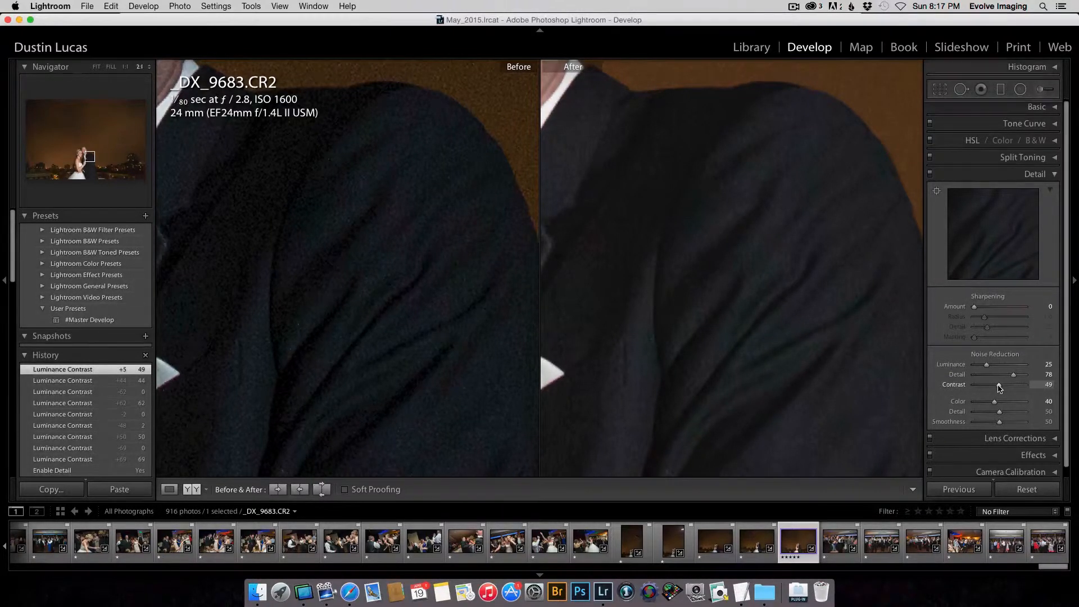
drag(999, 388, 965, 388)
- Paint over the groom's face and neck at 1:1 using the Adjustment Brush with Exposure 1.00 and size 18
drag(801, 273, 833, 314)
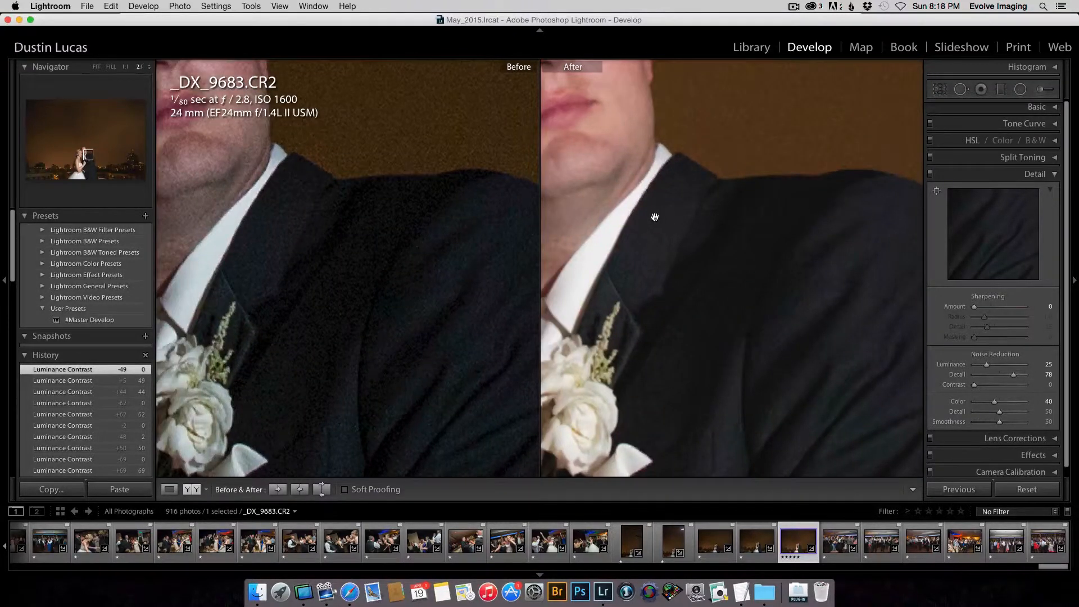
drag(655, 217, 777, 327)
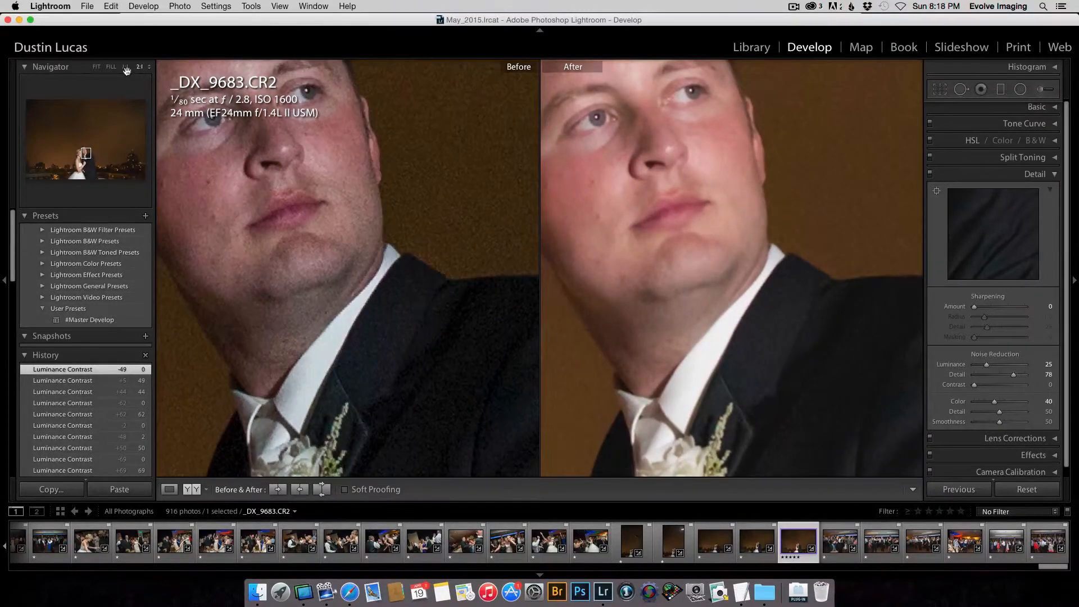
click(126, 69)
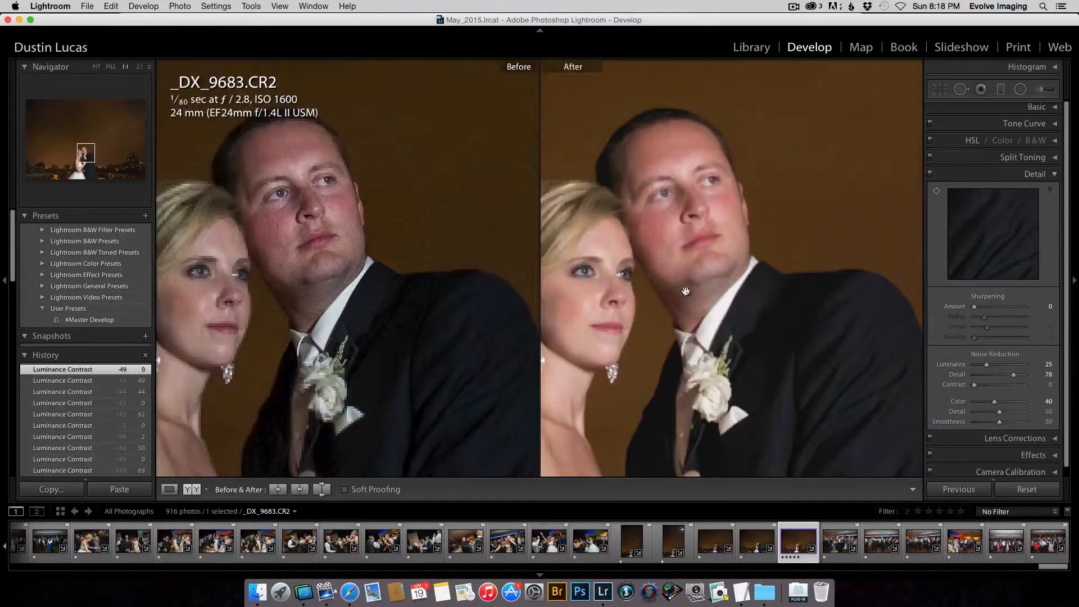
drag(687, 278, 707, 301)
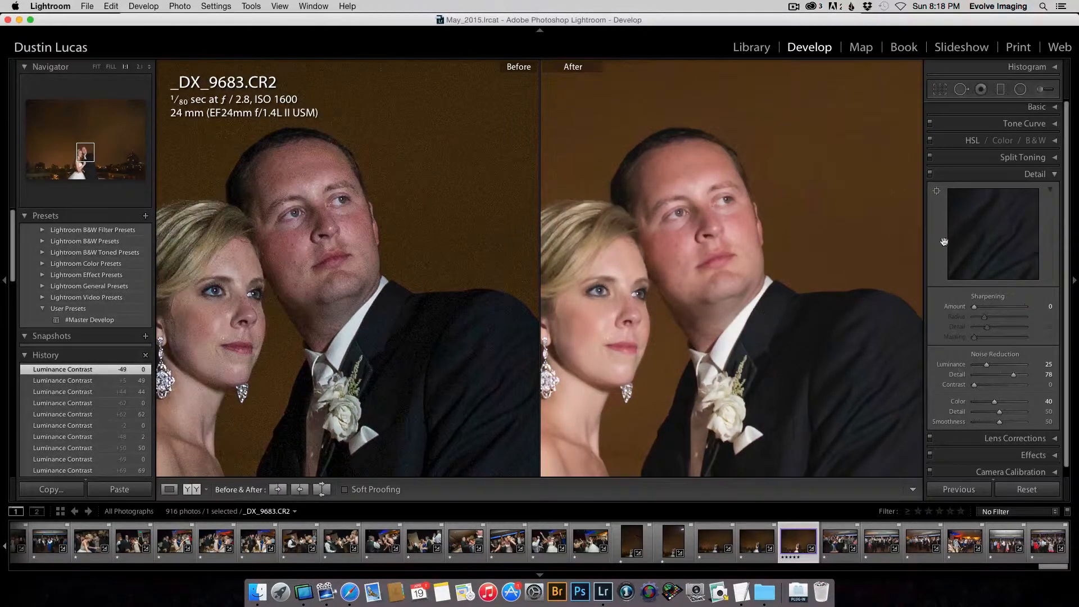
click(1041, 91)
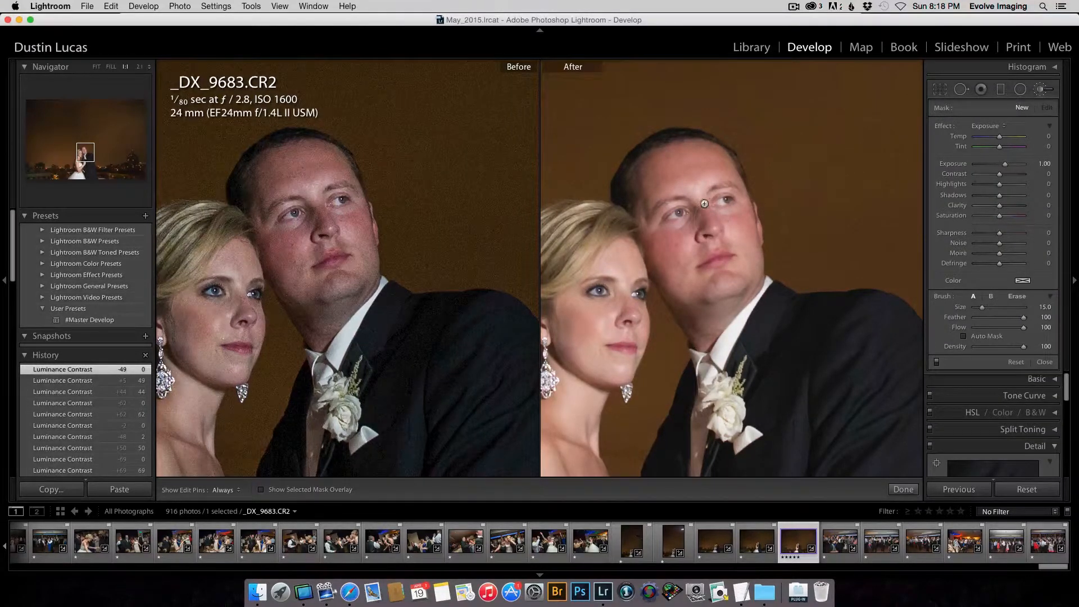
key(bracketright)
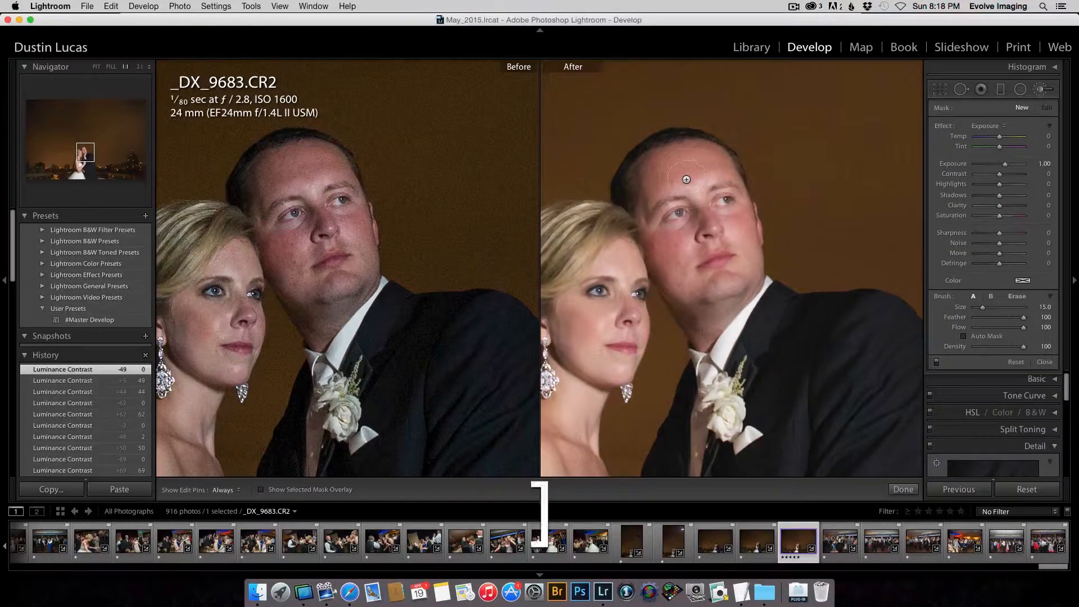
mouse_move(686, 181)
mouse_down()
mouse_move(674, 229)
mouse_move(706, 314)
mouse_move(728, 299)
mouse_move(732, 247)
mouse_move(722, 208)
mouse_move(690, 164)
mouse_move(677, 164)
mouse_move(645, 194)
mouse_move(689, 266)
mouse_up()
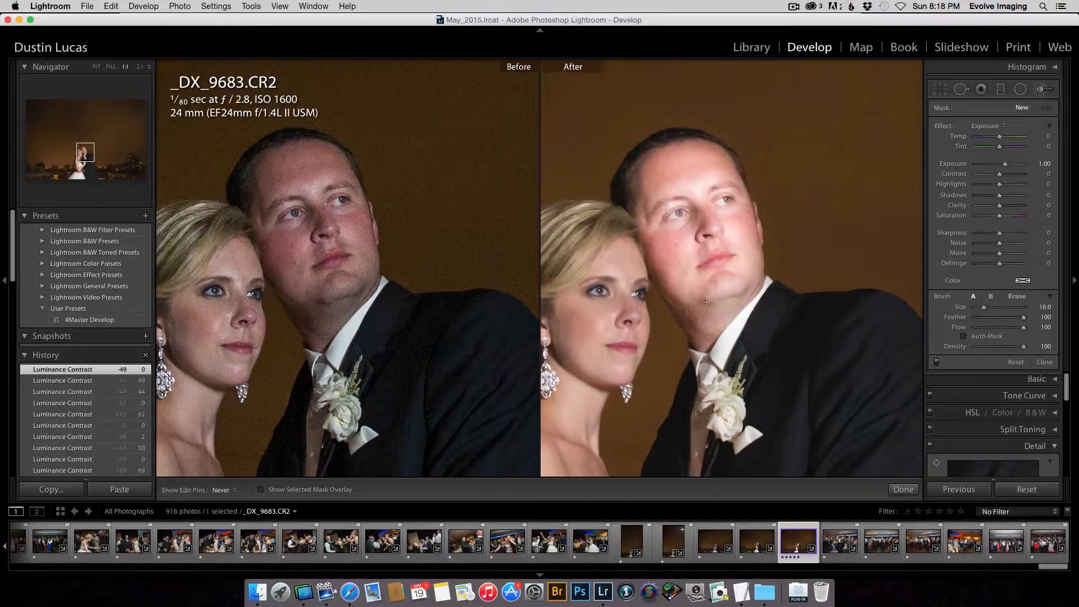
mouse_move(707, 302)
mouse_down()
mouse_move(708, 327)
mouse_move(640, 338)
mouse_up()
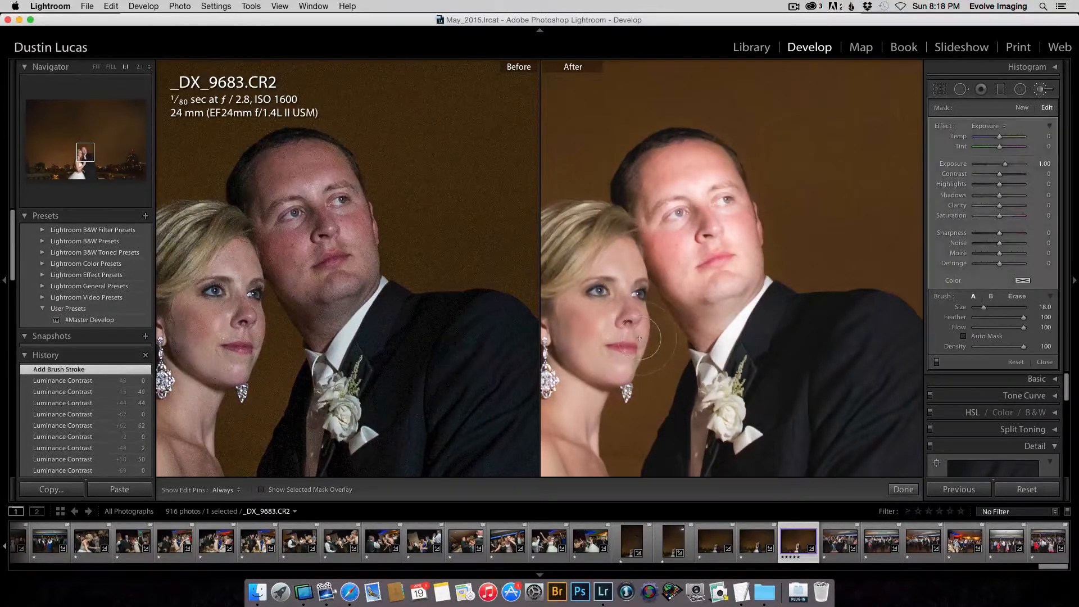
- Extend the brush mask over the bride's face, shoulders and arm using a brush size of 14
scroll(640, 338, up, 5)
key(space)
mouse_move(628, 329)
mouse_down()
mouse_move(674, 310)
mouse_move(706, 252)
mouse_up()
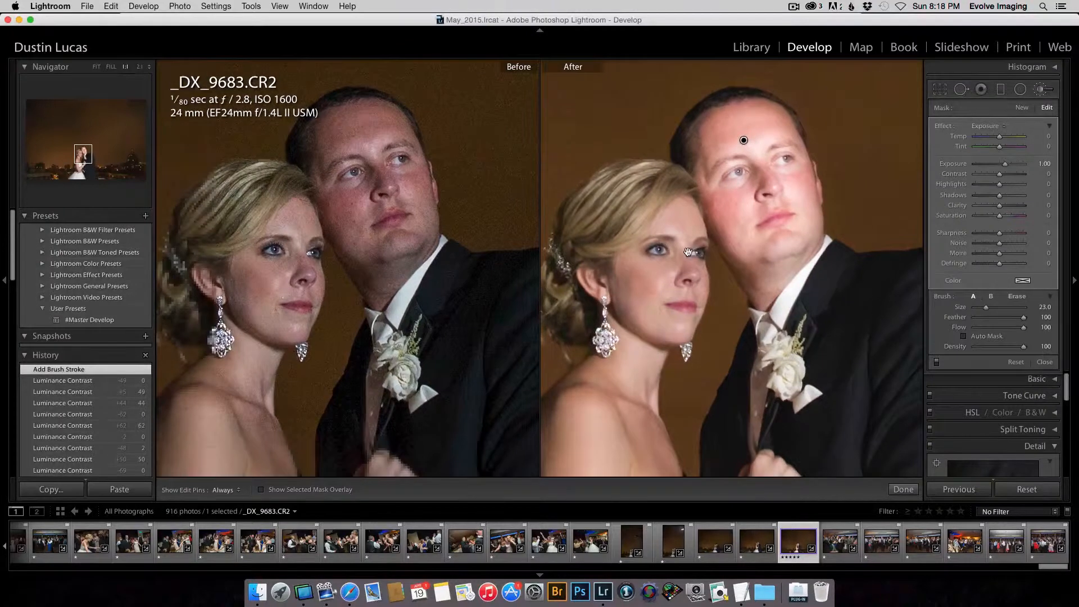
key(bracketleft)
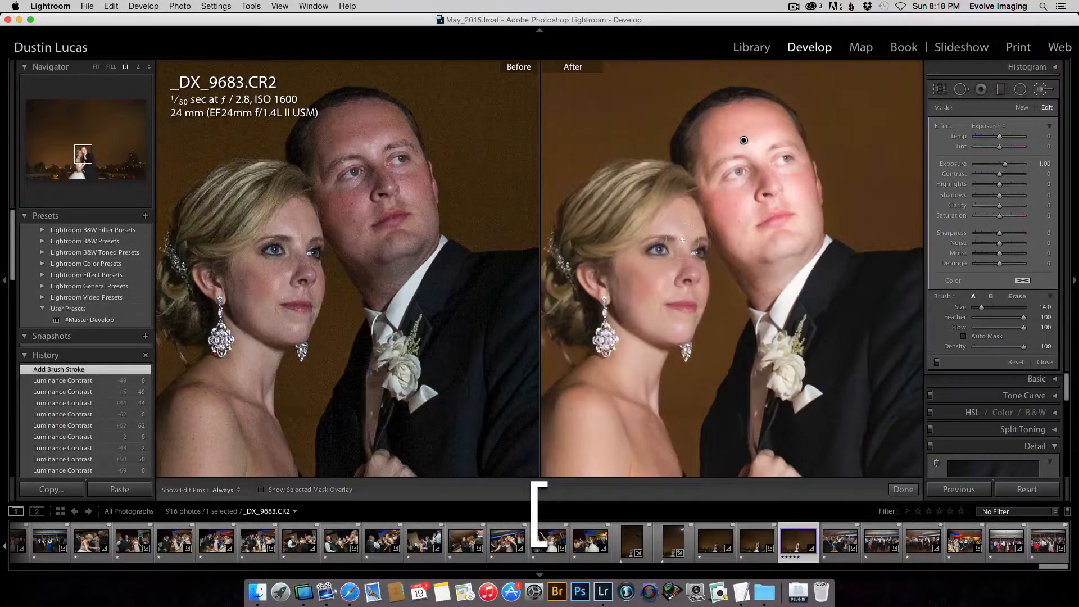
mouse_move(676, 248)
mouse_down()
mouse_move(635, 301)
mouse_move(657, 326)
mouse_move(685, 262)
mouse_move(638, 248)
mouse_move(605, 360)
mouse_move(568, 399)
mouse_move(554, 445)
mouse_move(610, 467)
mouse_move(655, 464)
mouse_move(629, 385)
mouse_move(650, 346)
mouse_move(595, 415)
mouse_up()
key(space)
mouse_move(573, 461)
mouse_down()
mouse_move(657, 367)
mouse_move(599, 368)
mouse_move(600, 420)
mouse_move(665, 431)
mouse_move(713, 403)
mouse_move(713, 412)
mouse_move(672, 360)
mouse_up()
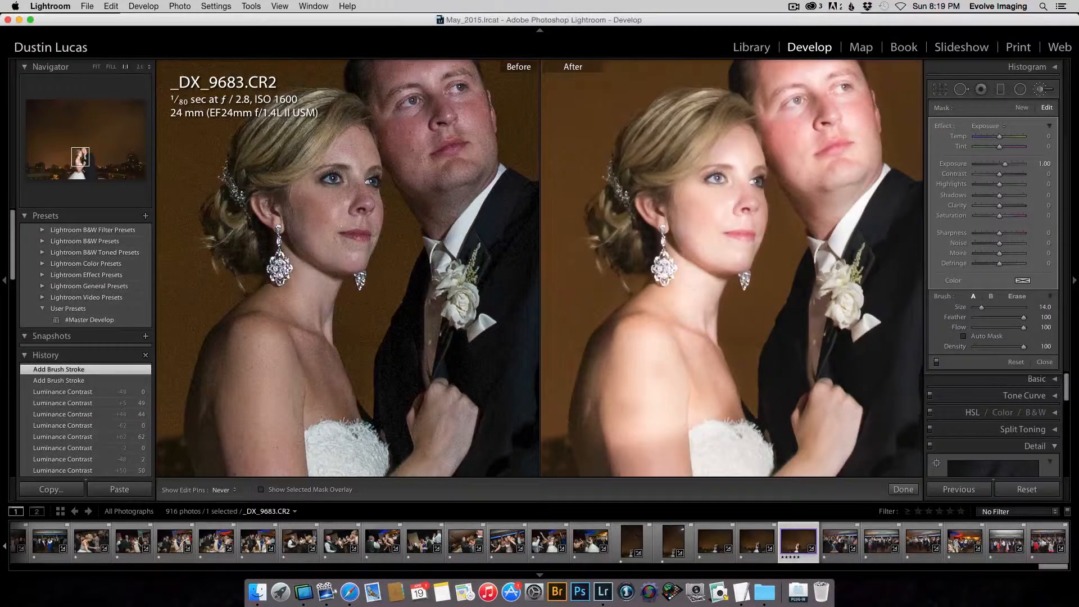
mouse_move(607, 360)
mouse_down()
mouse_move(608, 447)
mouse_move(661, 460)
mouse_move(673, 441)
mouse_up()
- Reset the Exposure of the brushed skin areas to 0.00
key(space)
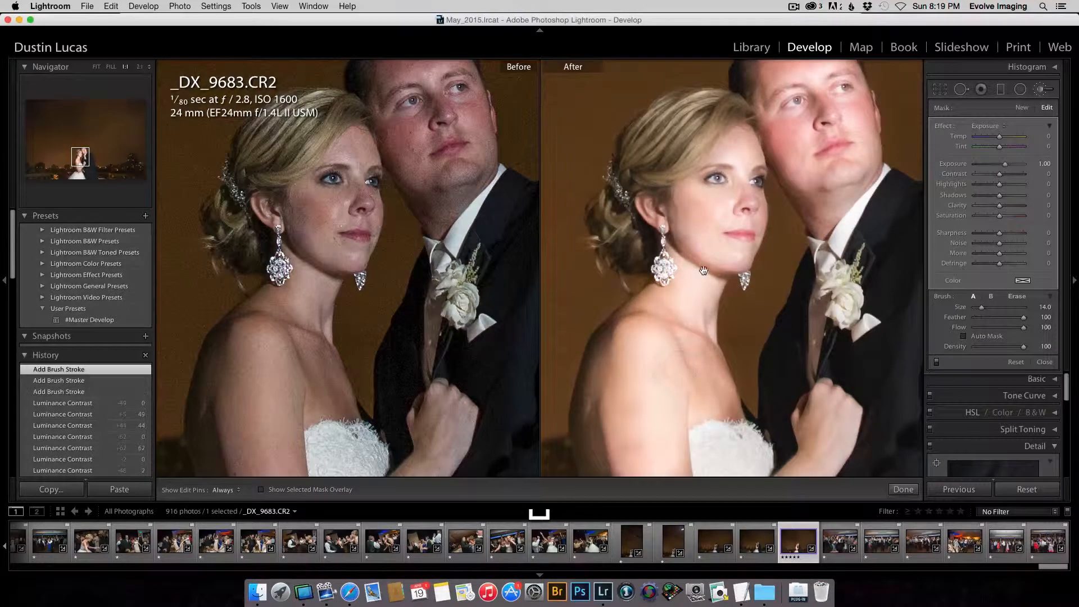
drag(722, 244, 658, 348)
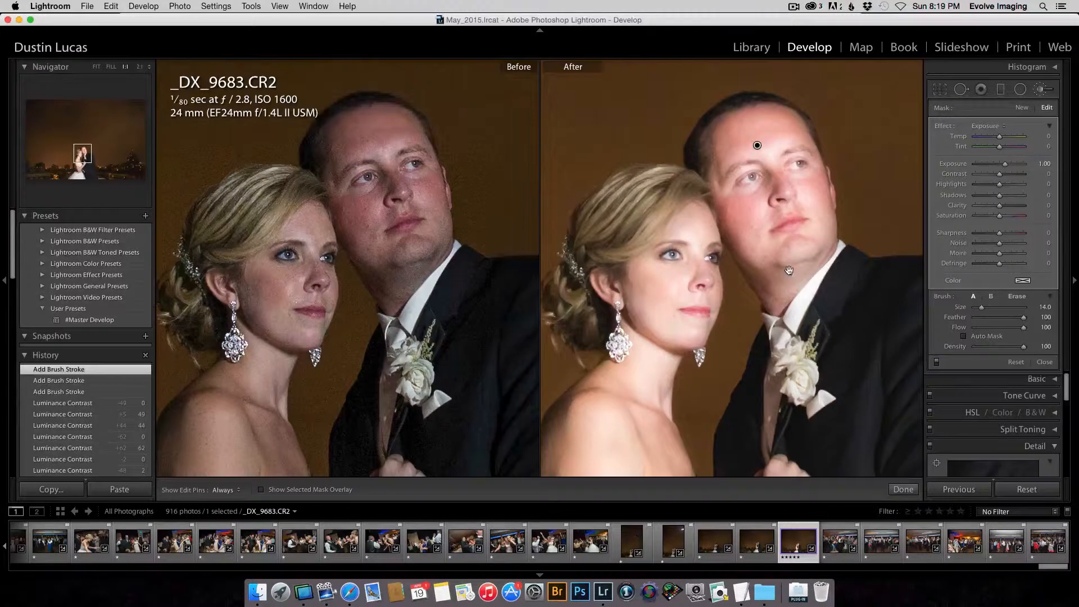
double_click(955, 166)
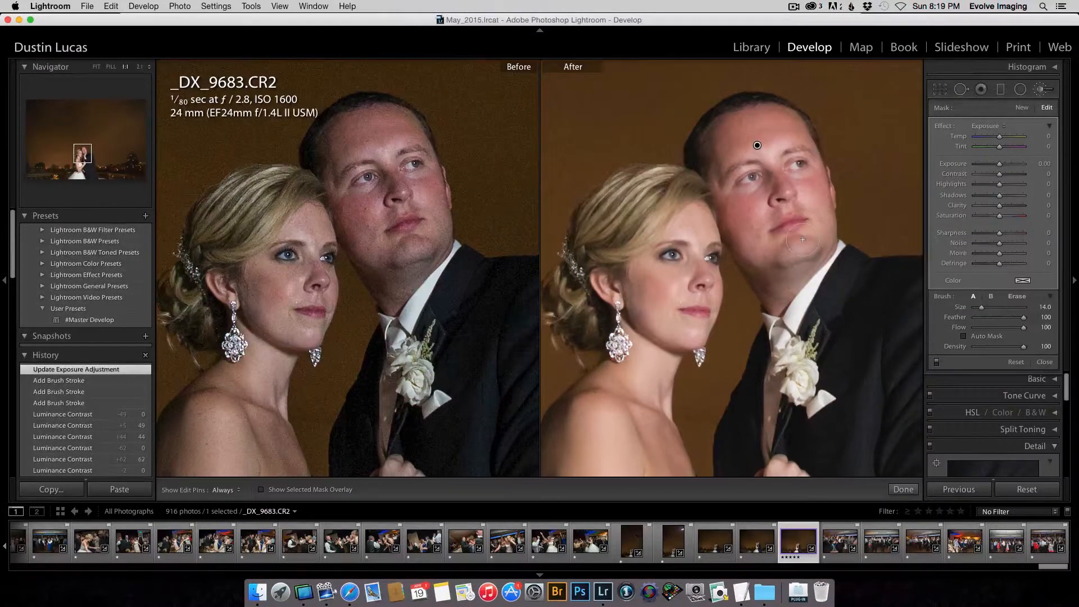
- Try different Noise values on the brushed skin at 2:1, ending at -100
click(139, 66)
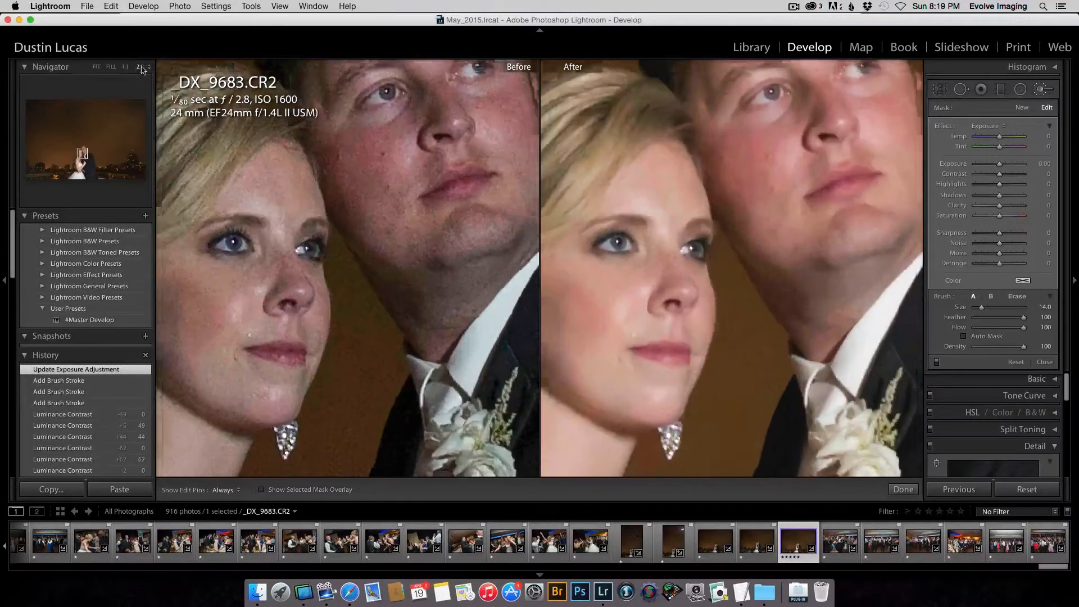
drag(792, 172, 753, 258)
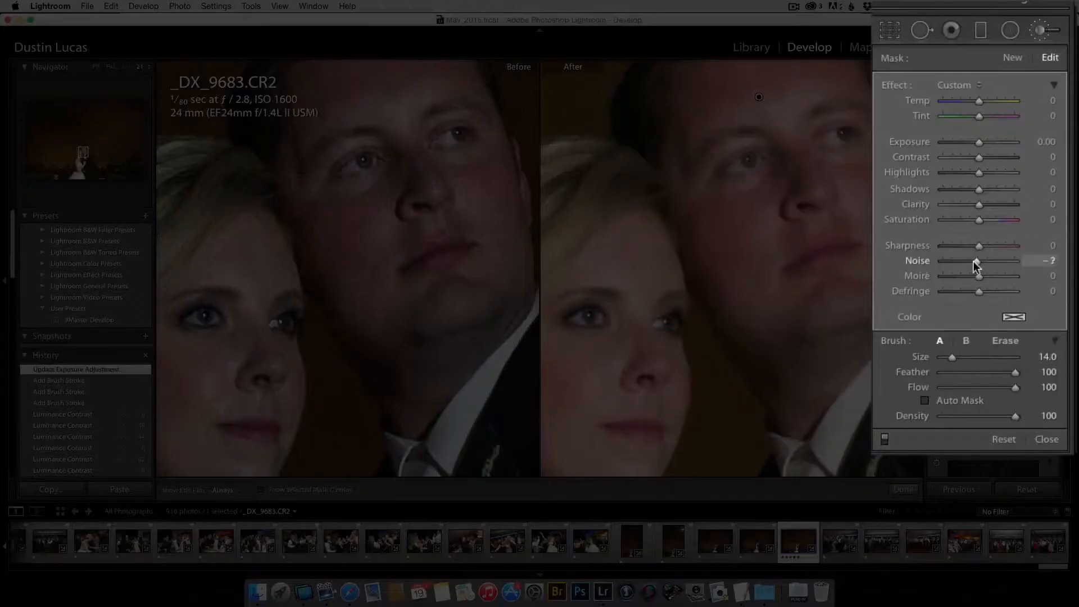
drag(996, 244, 954, 246)
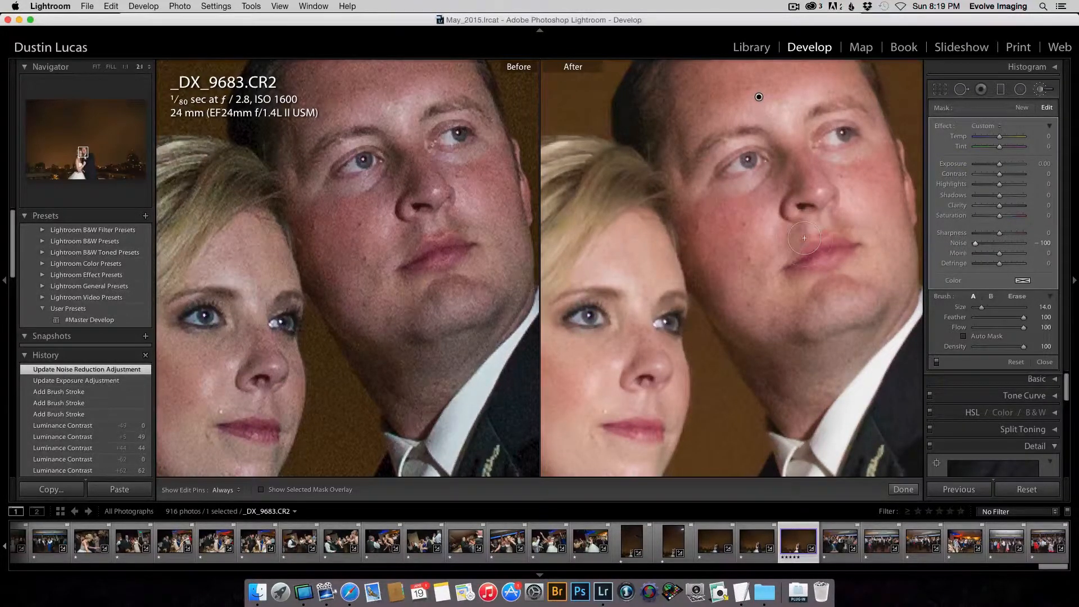
scroll(805, 238, up, 1)
click(1013, 245)
drag(1014, 245, 974, 246)
double_click(965, 244)
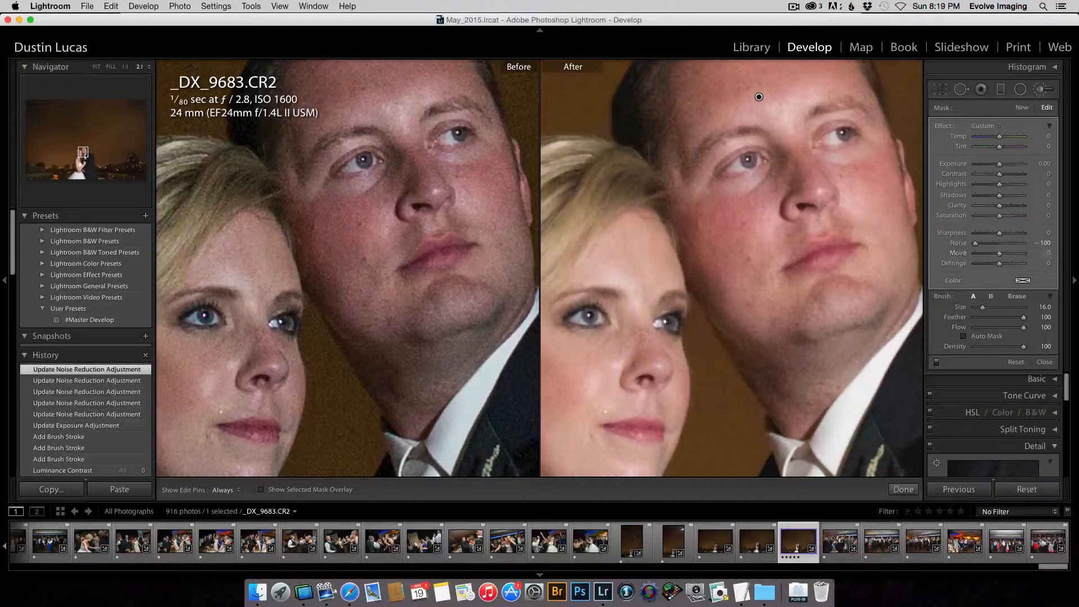
- Toggle the Detail adjustments off and on to compare the noise on the couple's faces with the brush applied
click(930, 447)
click(930, 448)
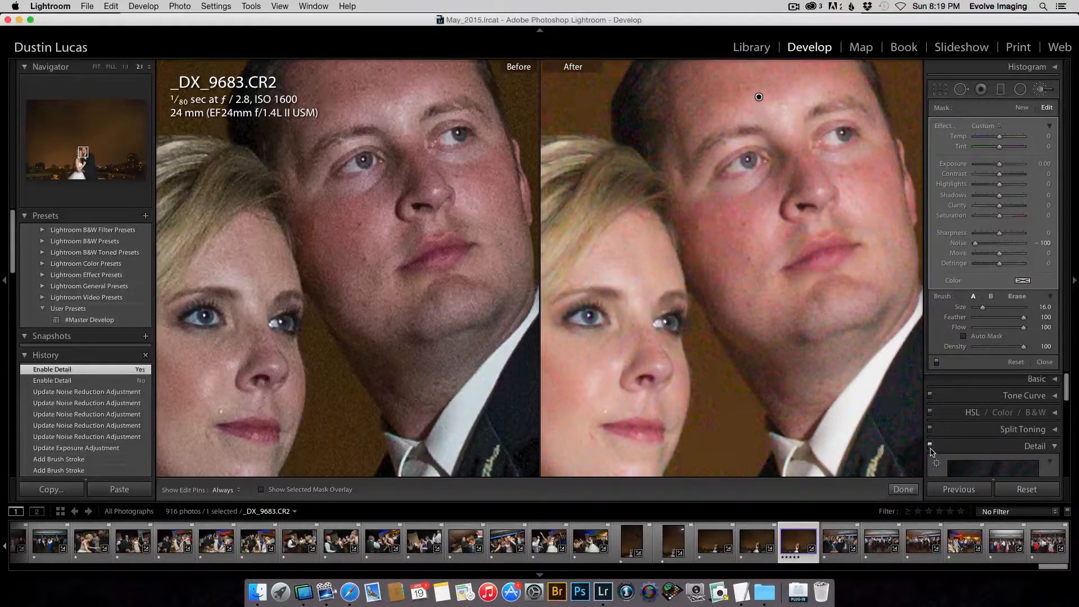
click(931, 448)
click(931, 448)
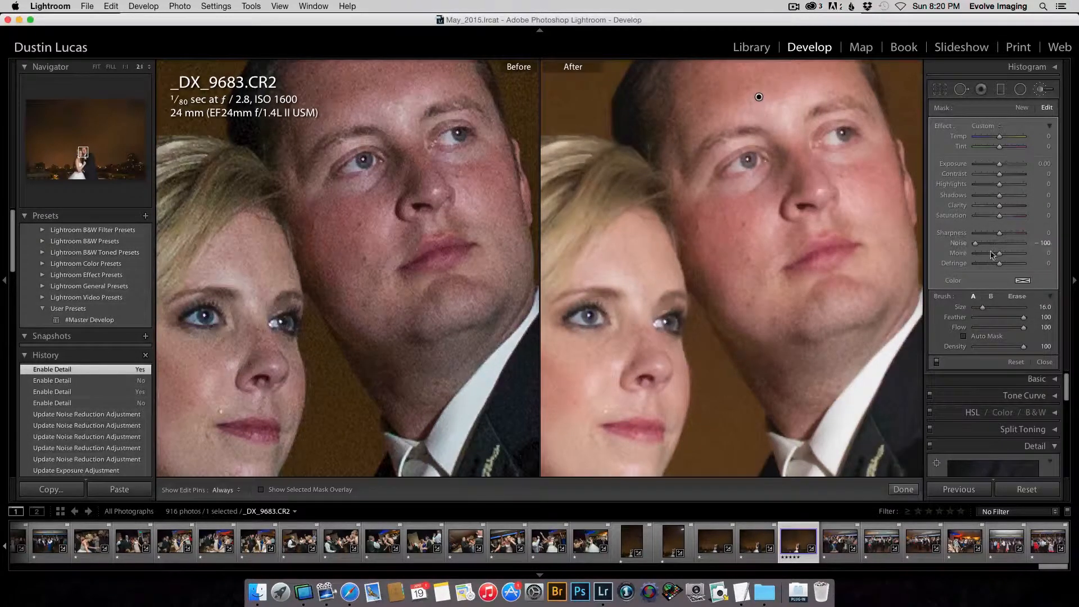
- Toggle the brush adjustments off and on repeatedly to compare how the local Noise value affects the skin
click(937, 362)
click(937, 362)
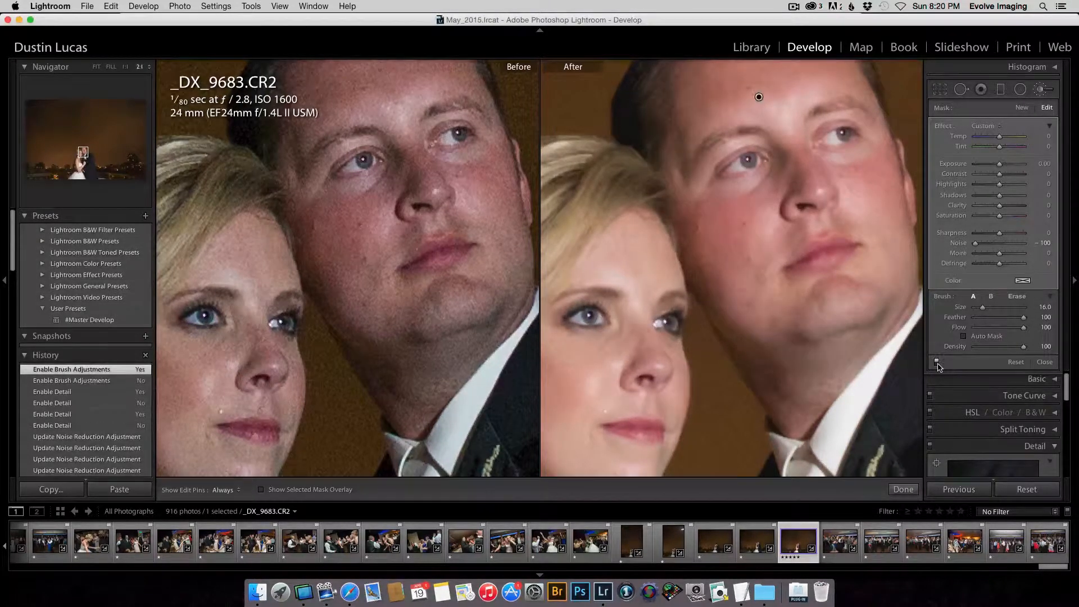
click(937, 362)
click(937, 363)
click(938, 363)
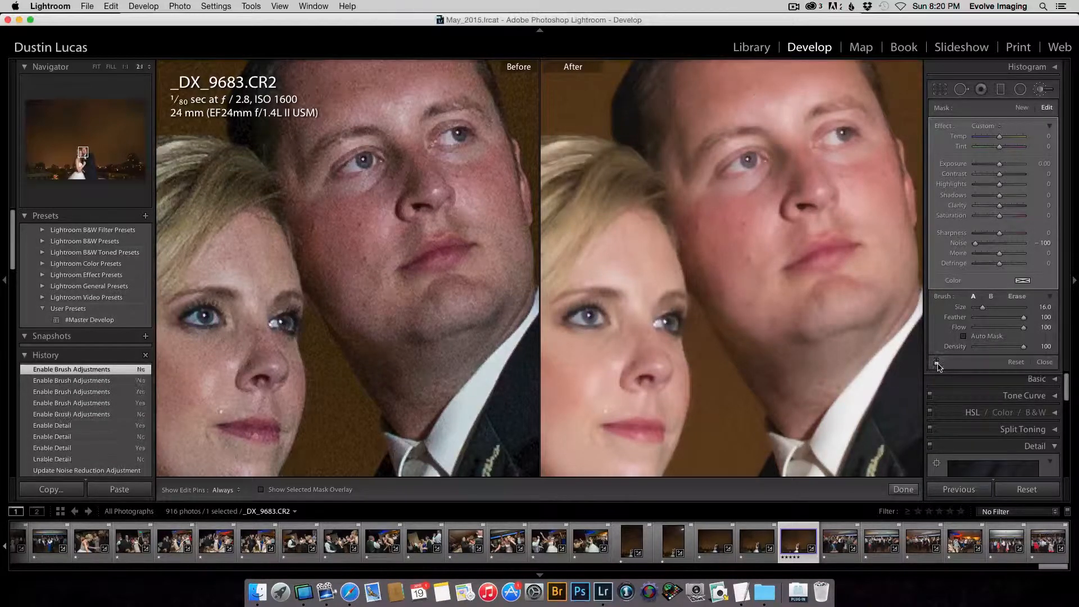
click(937, 363)
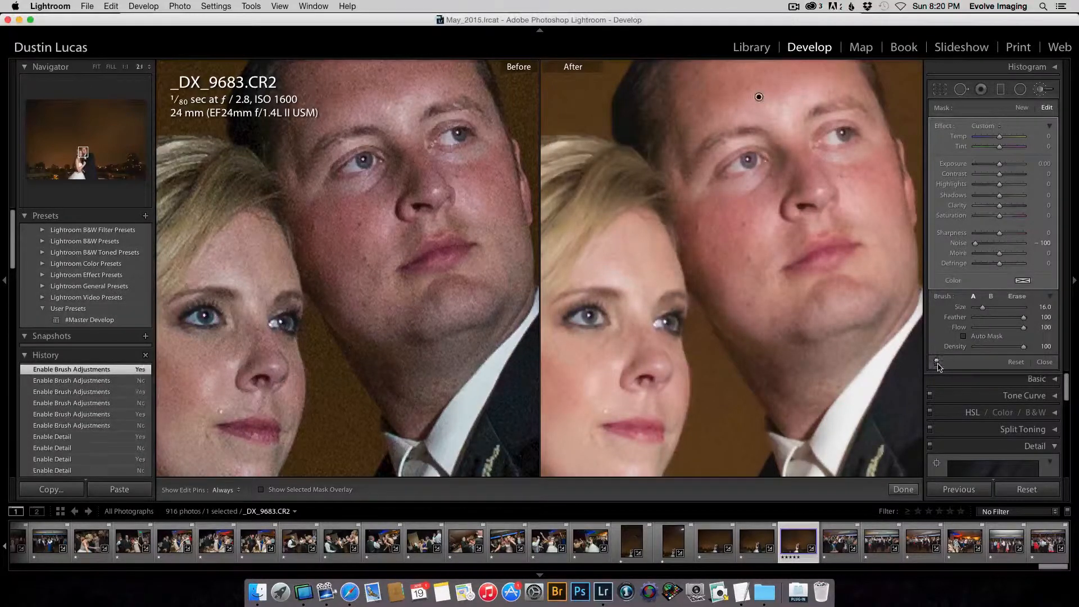
- Compare the faces once more by toggling the Detail adjustments and the brush adjustments off and on
click(931, 446)
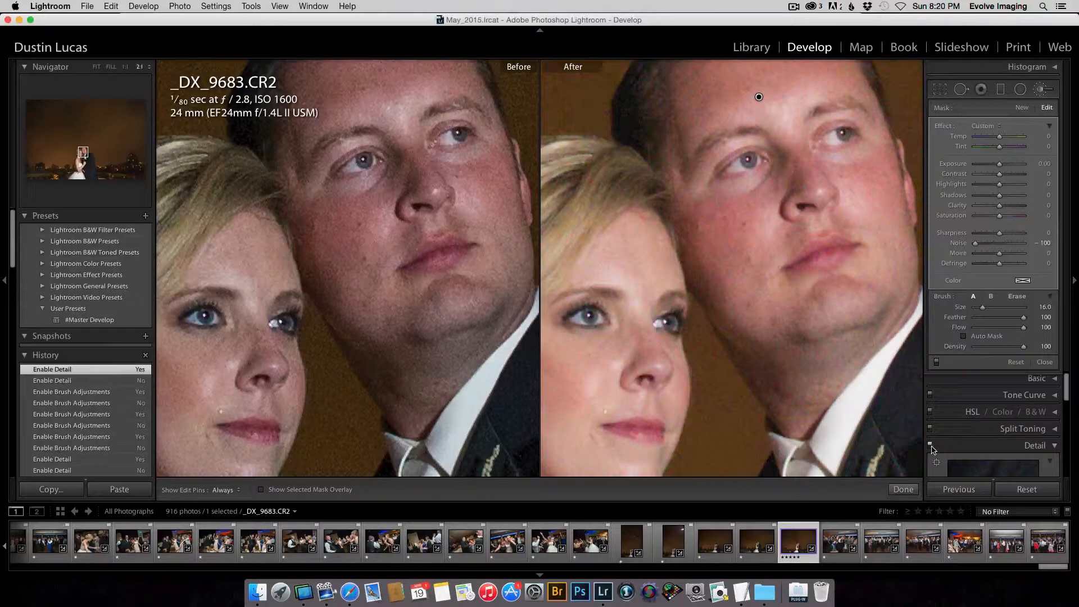
click(931, 446)
click(931, 446)
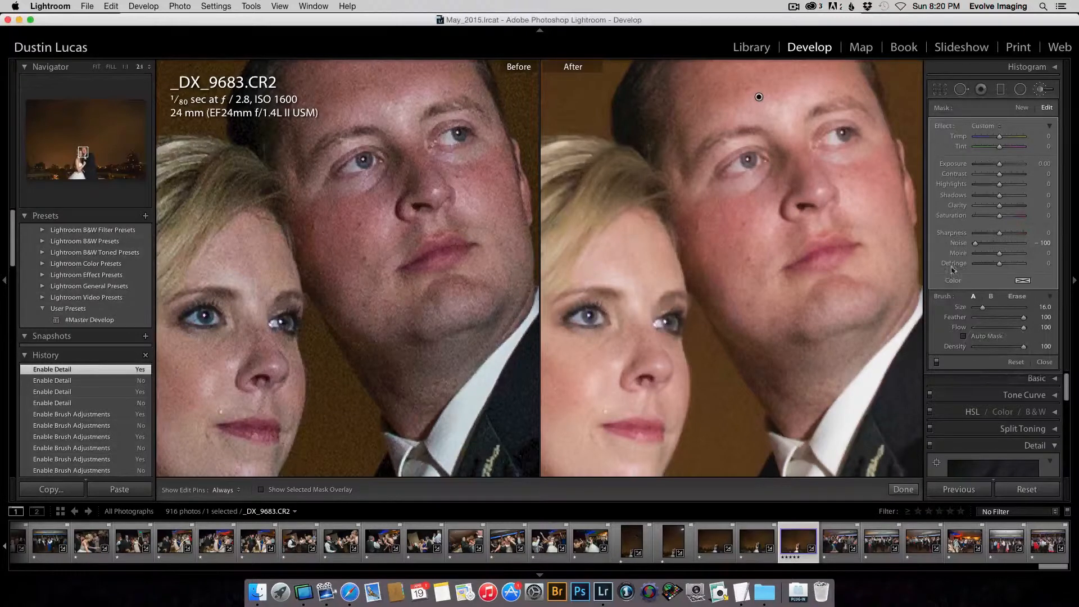
click(938, 362)
click(938, 363)
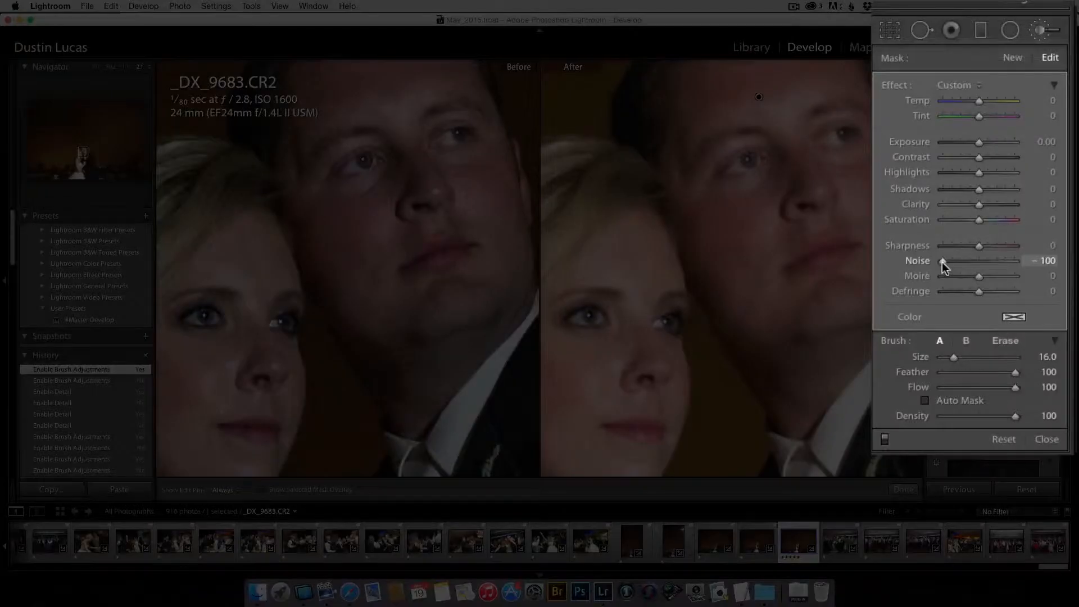
- Set the Noise of the brushed skin to -32 and close the Adjustment Brush with the whole photo in view
mouse_move(975, 243)
mouse_down()
mouse_move(990, 243)
mouse_move(966, 261)
mouse_up()
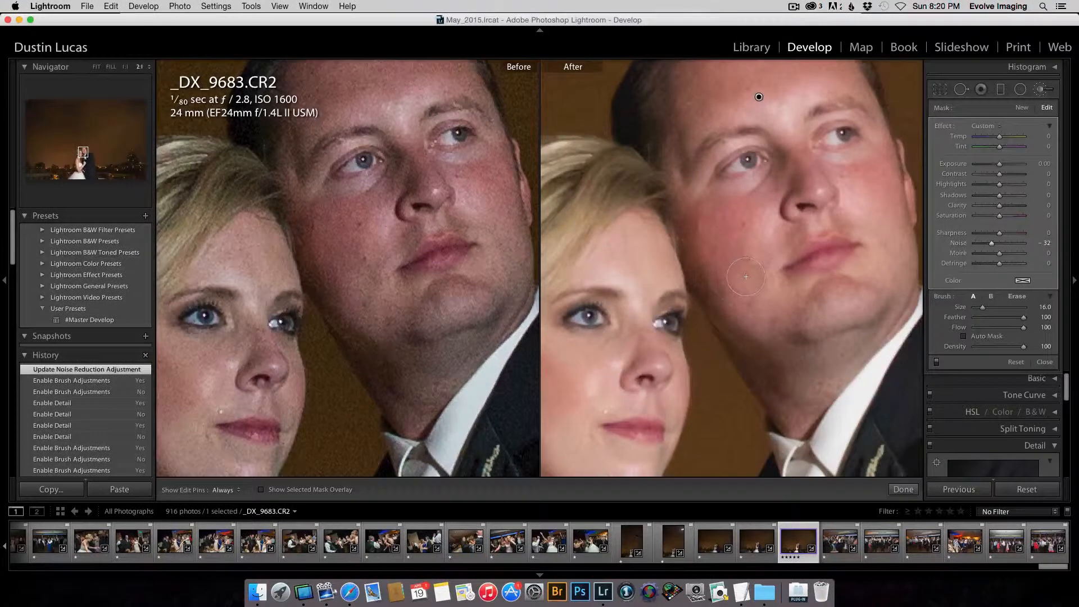
key(space)
key(bracketleft)
click(96, 66)
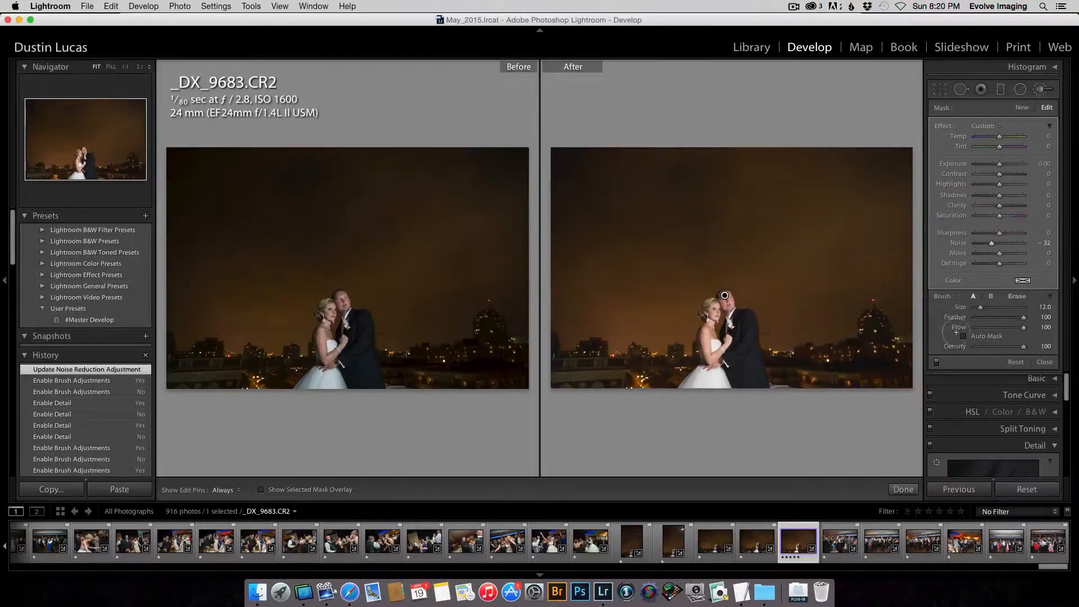
click(1044, 363)
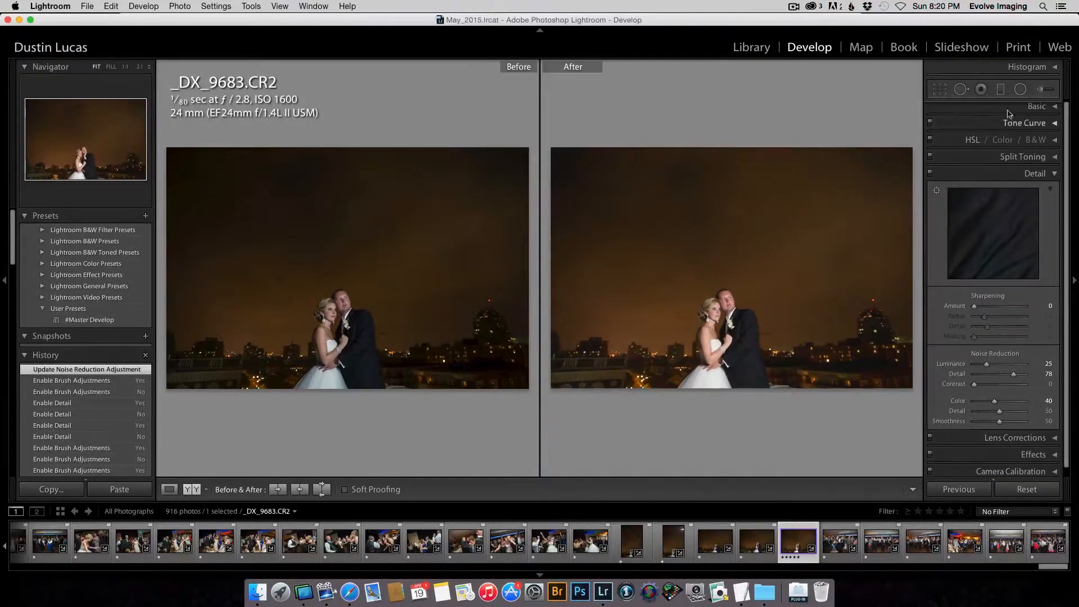
- Reset all Adjustment Brush edits on the photo, close the brush, and inspect the couple up close in the before/after comparison
click(1041, 88)
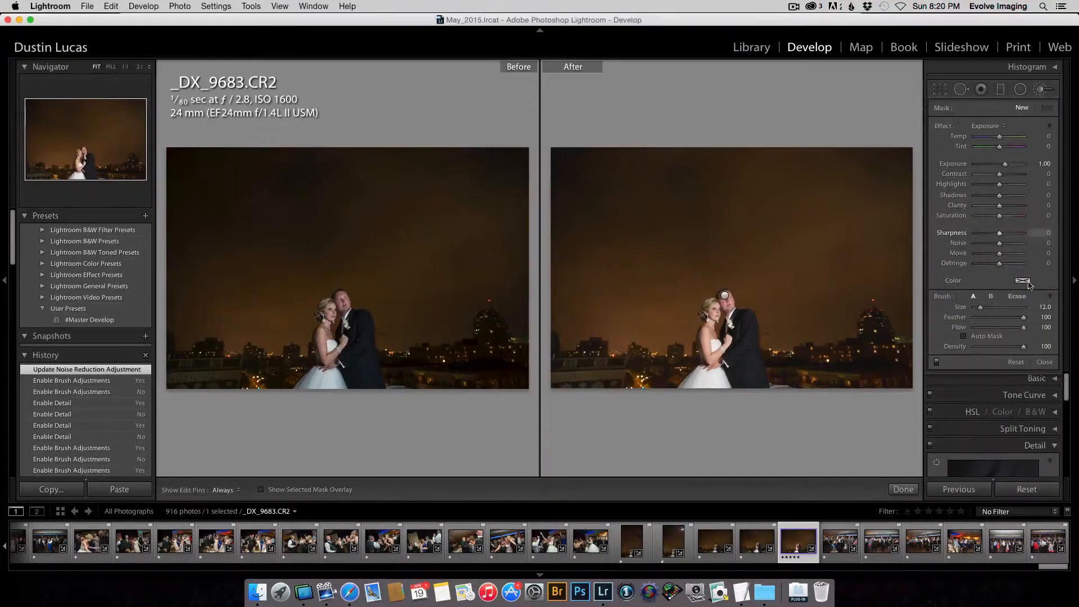
click(1018, 363)
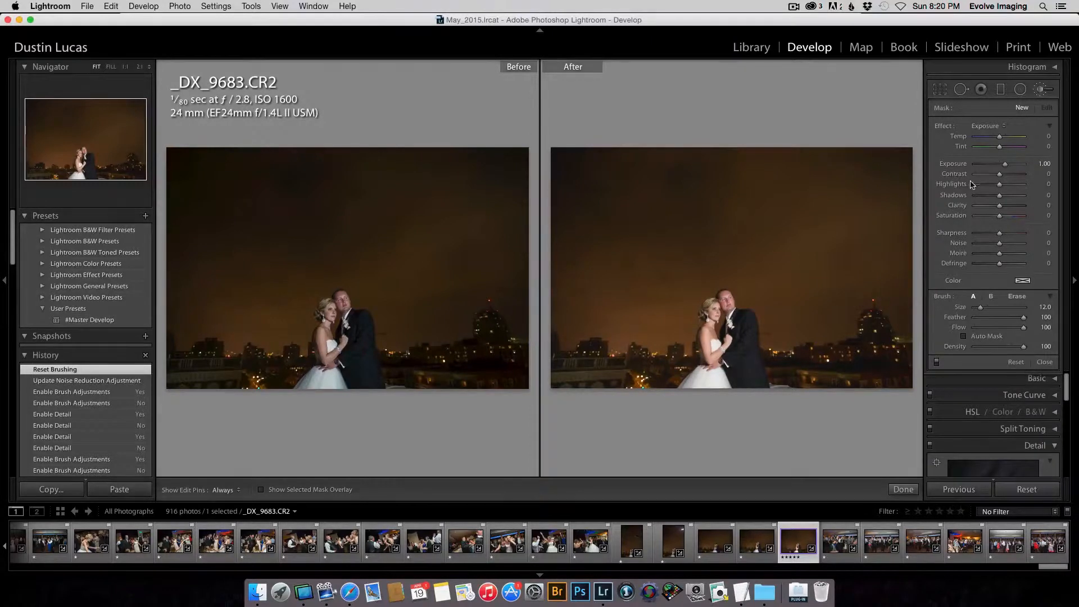
click(1045, 362)
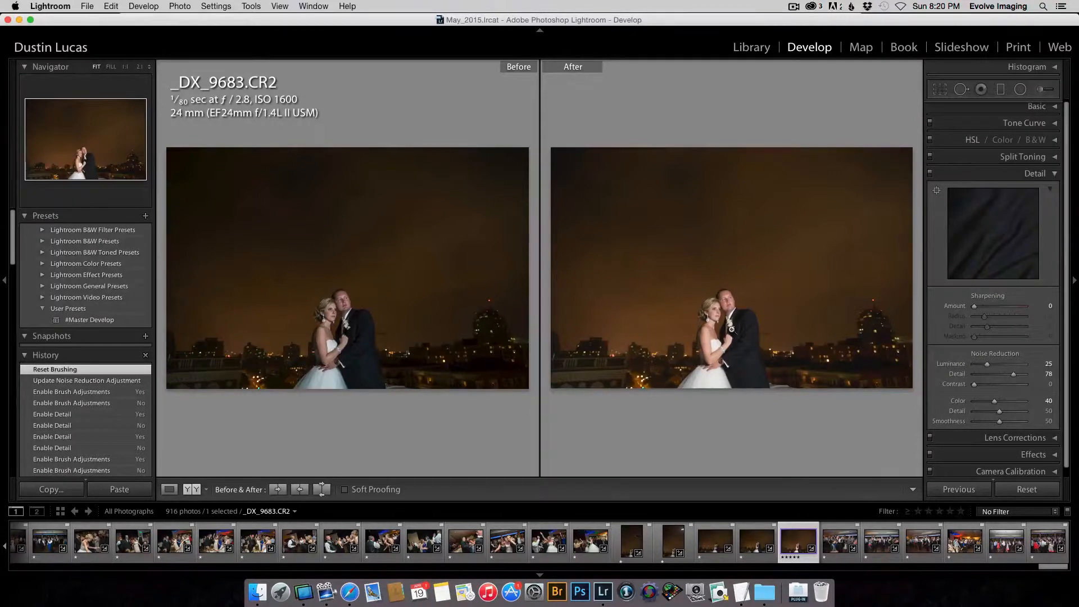
click(975, 175)
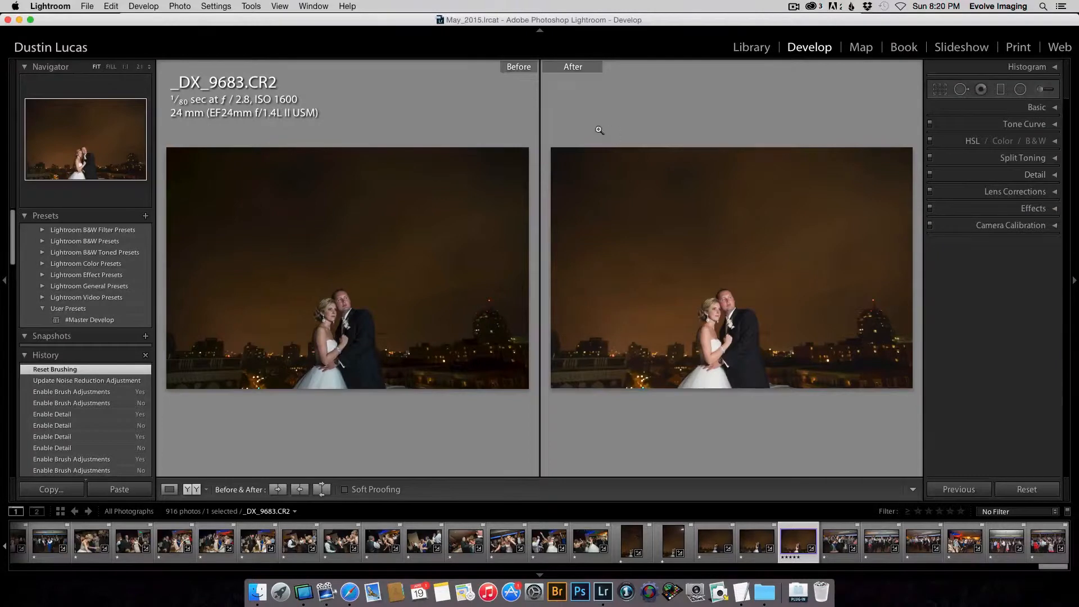
click(730, 323)
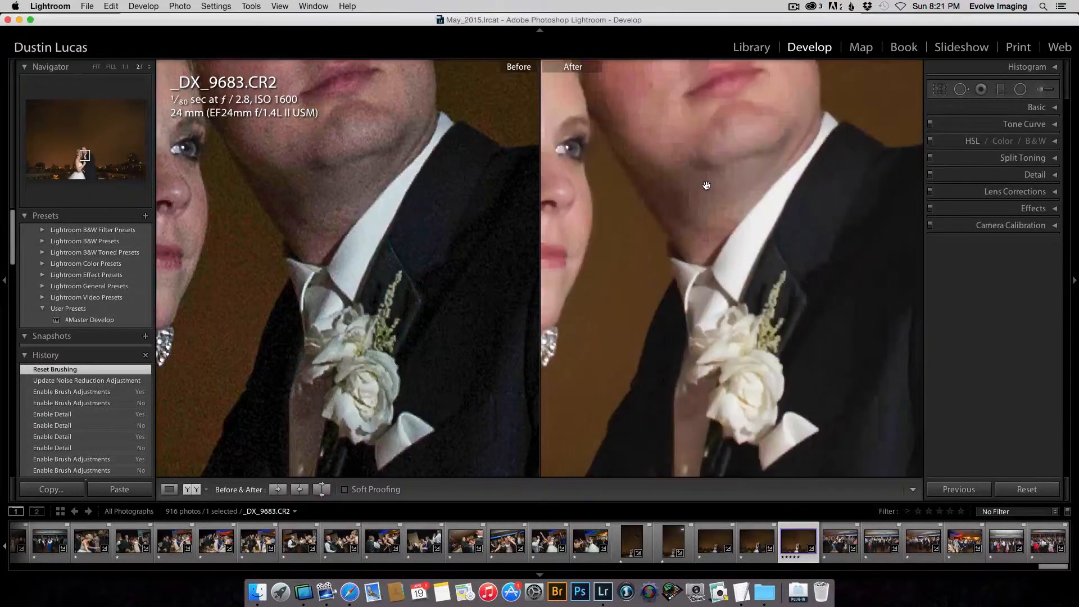
scroll(718, 297, up, 5)
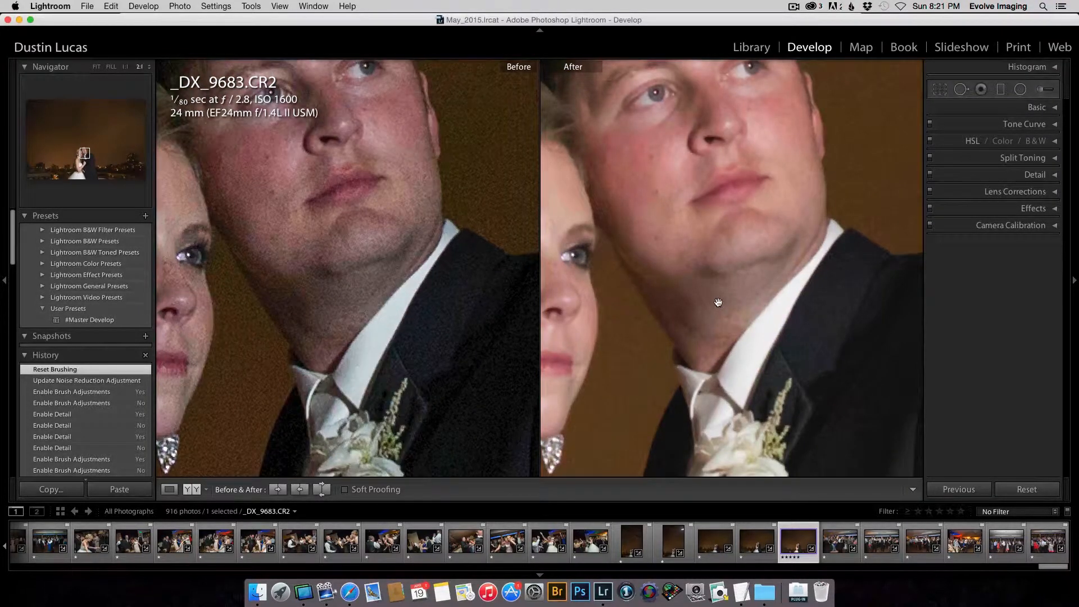
- Return to the Library grid and filter the photos to ISO 50
key(g)
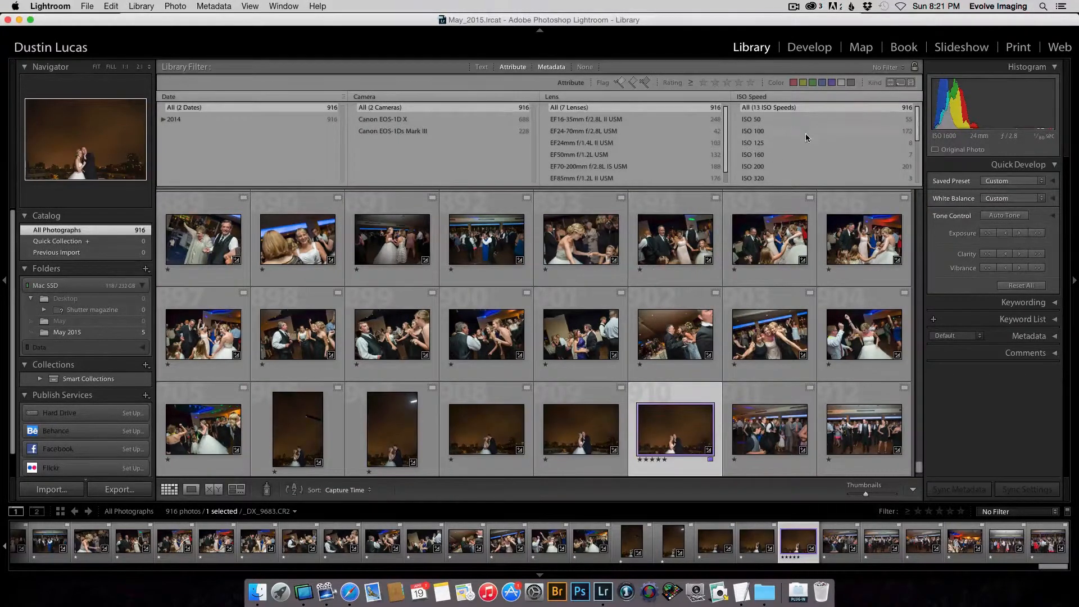
scroll(805, 133, down, 3)
scroll(805, 135, up, 3)
click(774, 119)
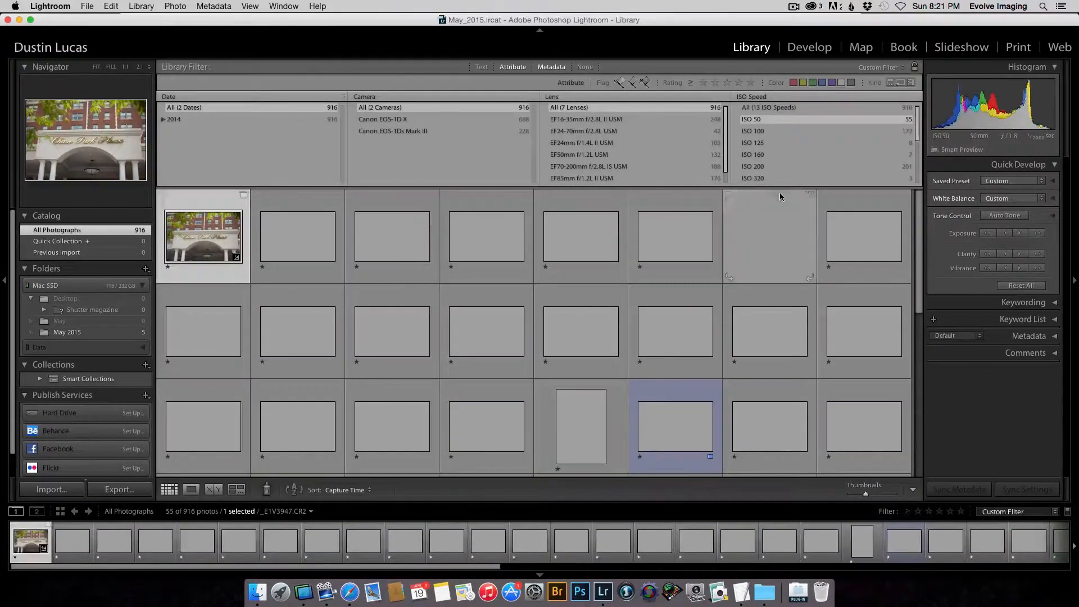
scroll(783, 163, down, 2)
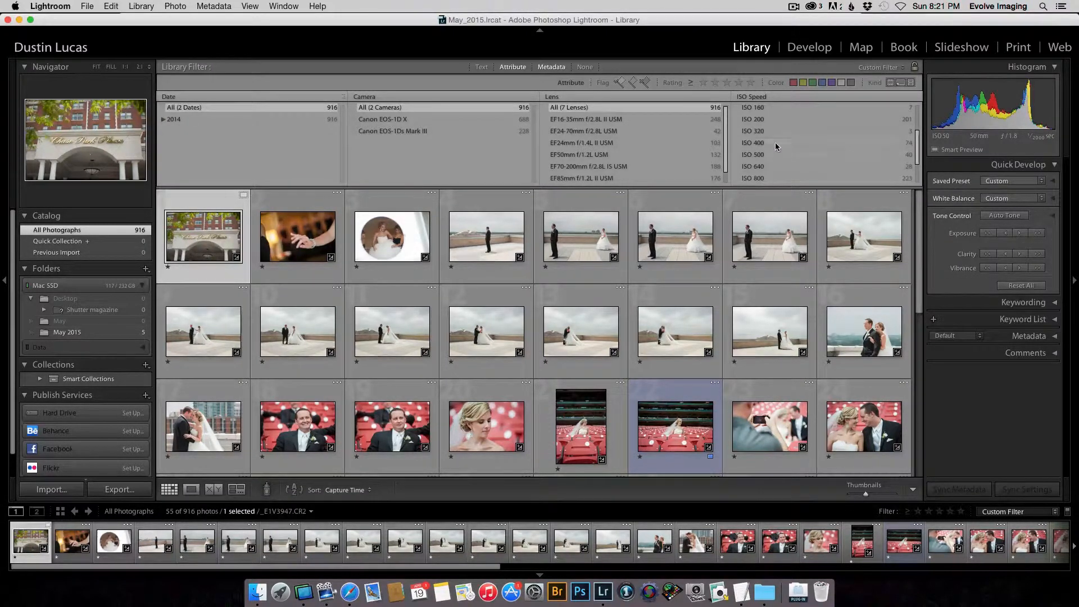
- Switch the ISO speed filter to ISO 800 and finally ISO 1600, and browse to the end of the filtered photos
click(775, 143)
click(776, 175)
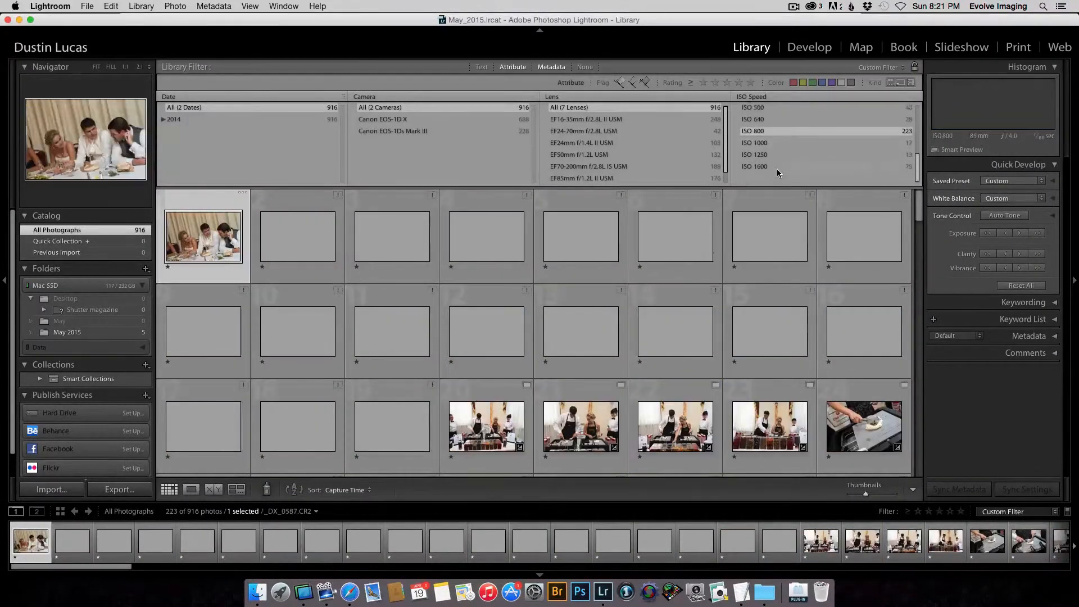
scroll(777, 172, down, 2)
click(777, 180)
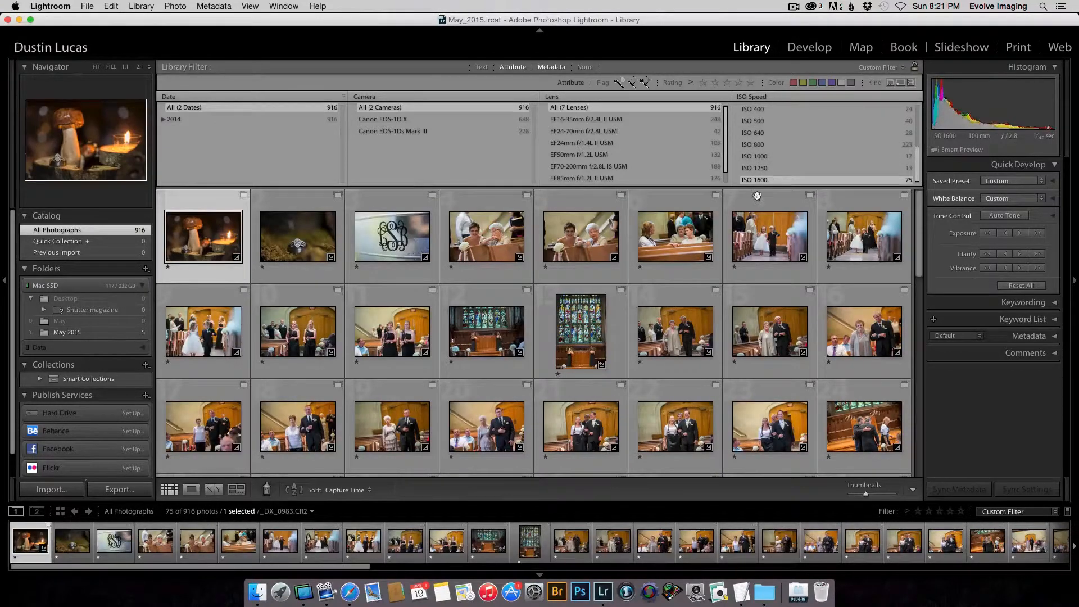
scroll(663, 329, down, 5)
scroll(663, 329, down, 5)
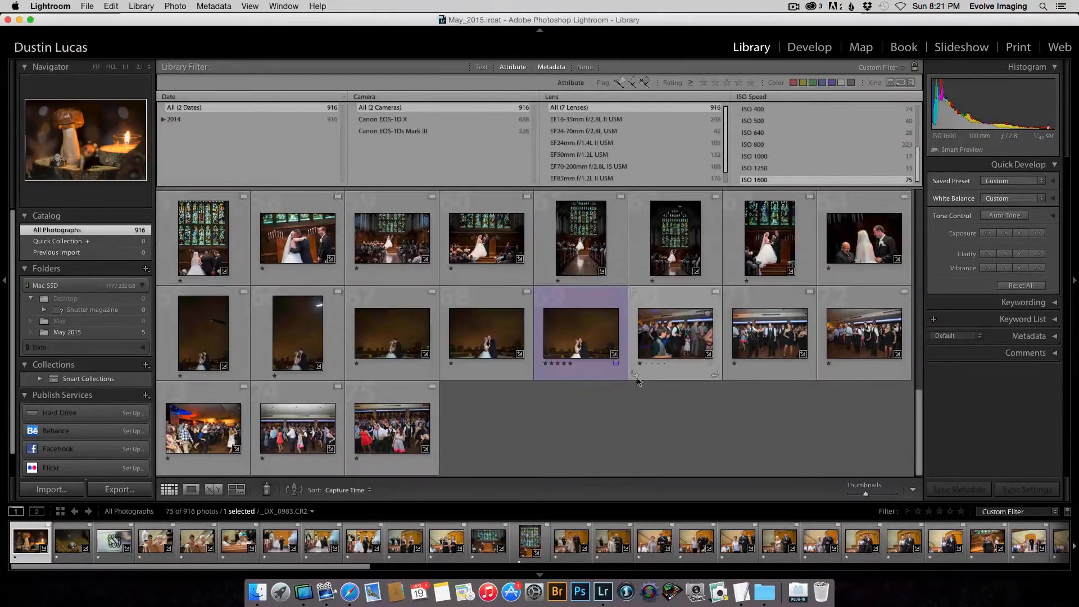
- Open the five-star night photo _DX_9683.CR2 in Develop with its Detail settings shown
click(581, 333)
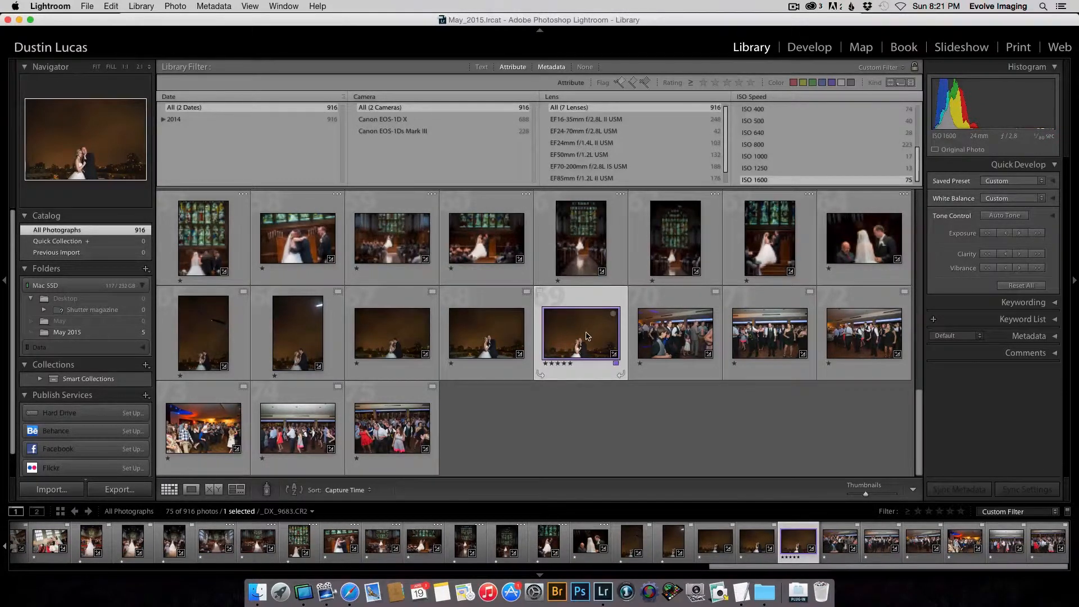
double_click(585, 341)
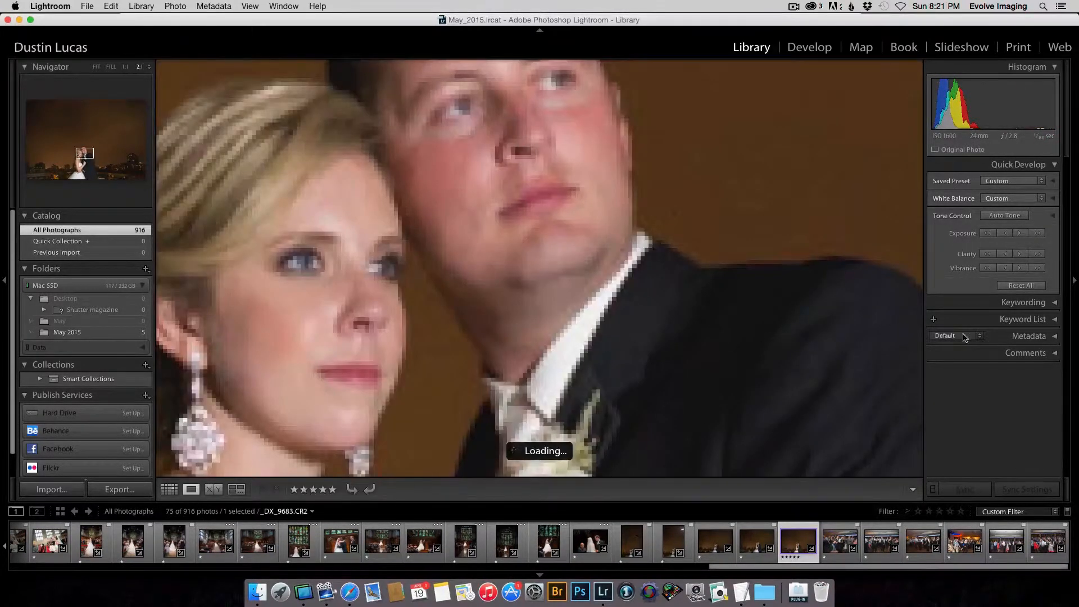
key(d)
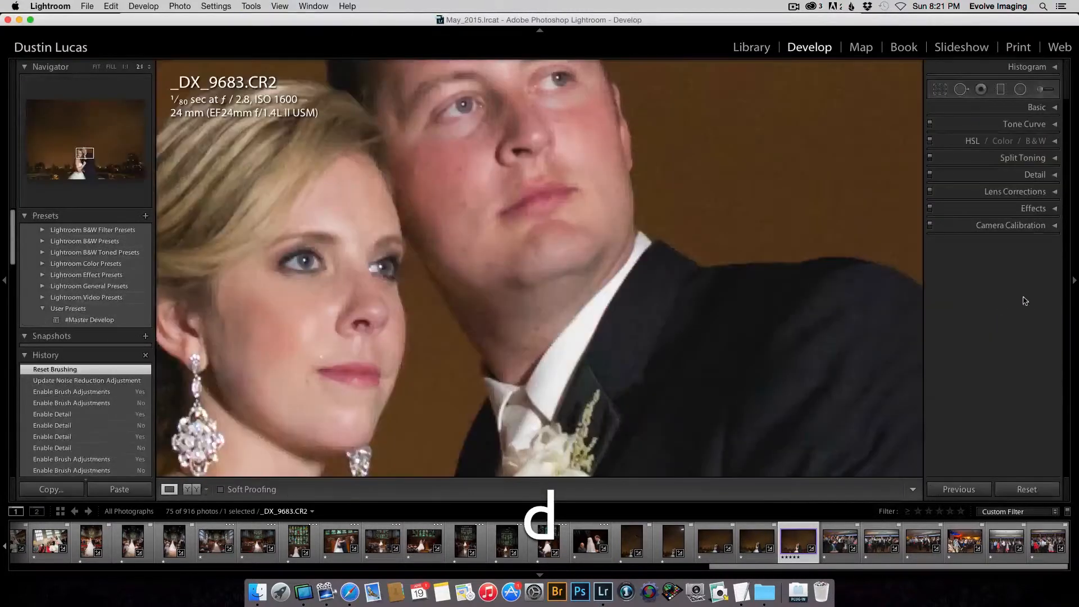
click(1012, 175)
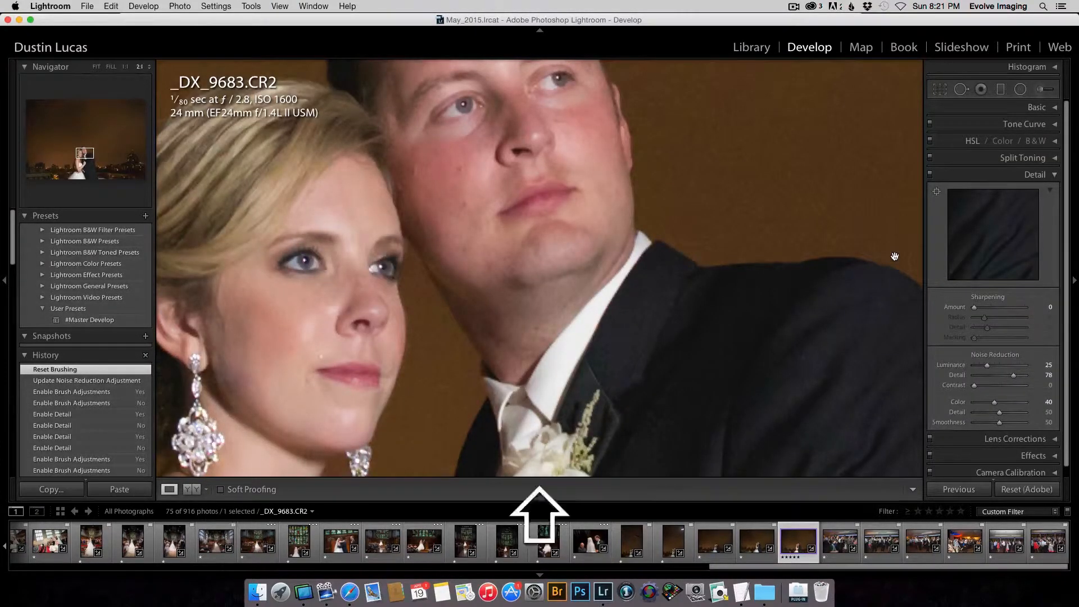
- Begin a new develop preset named "ISO 1600 +2EV"
key(super+shift+n)
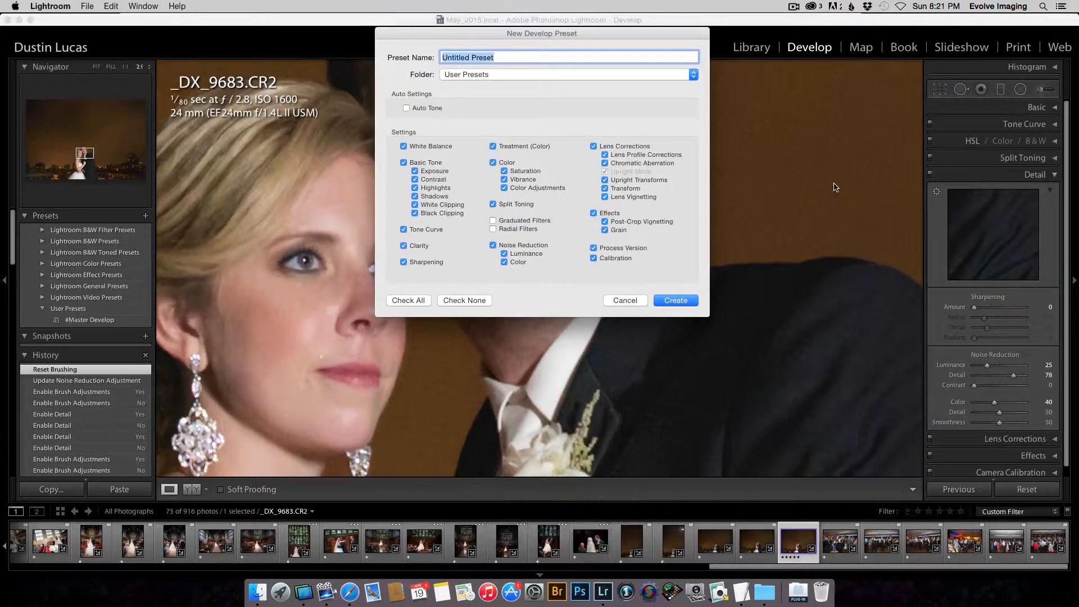
text(ISO 1)
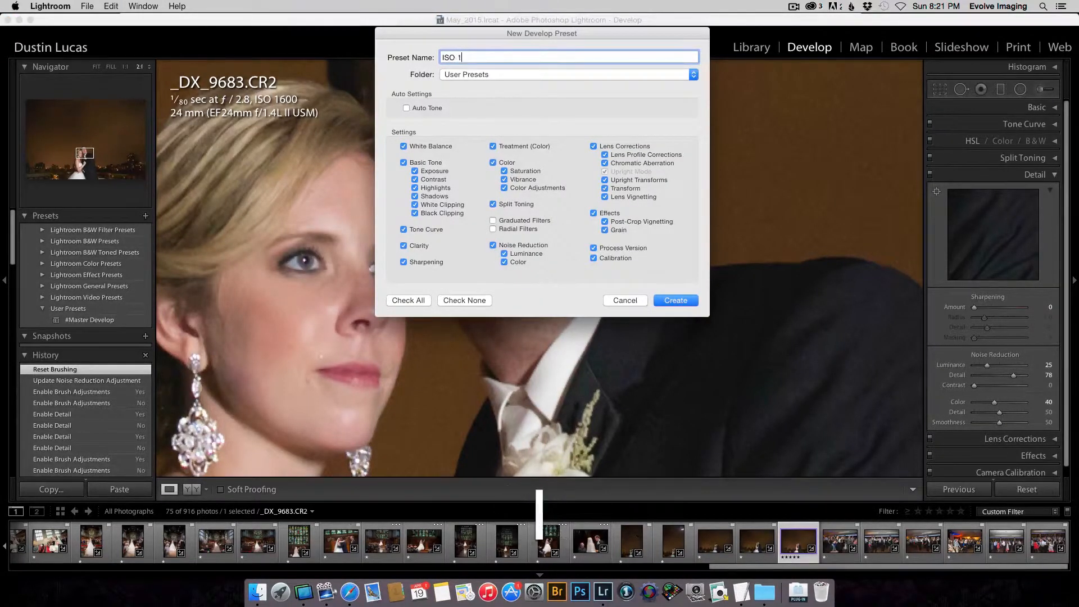
text(600 +@)
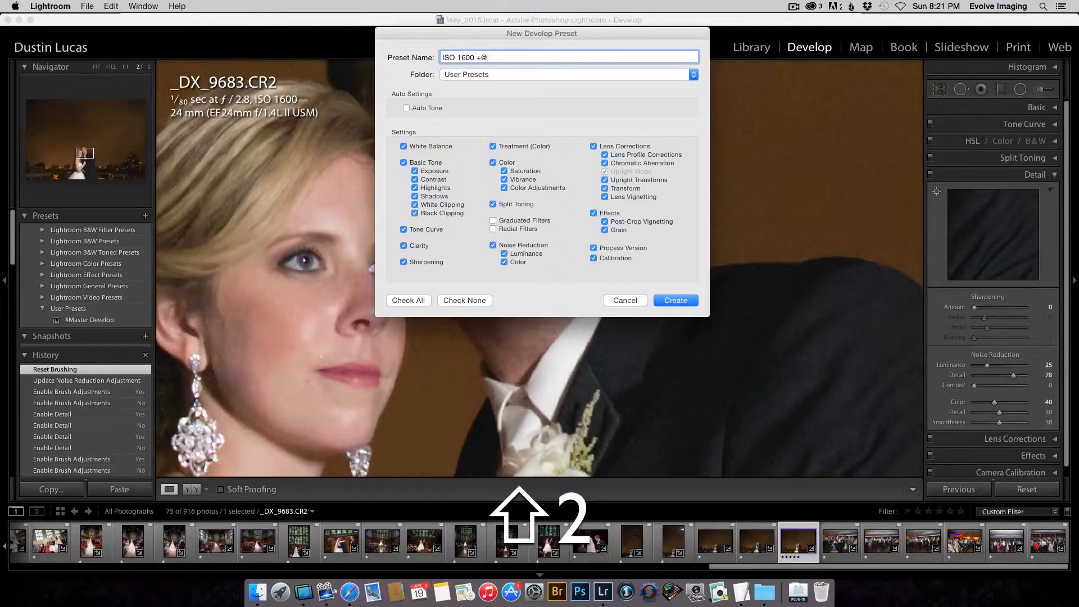
key(shift+BackSpace)
text(2)
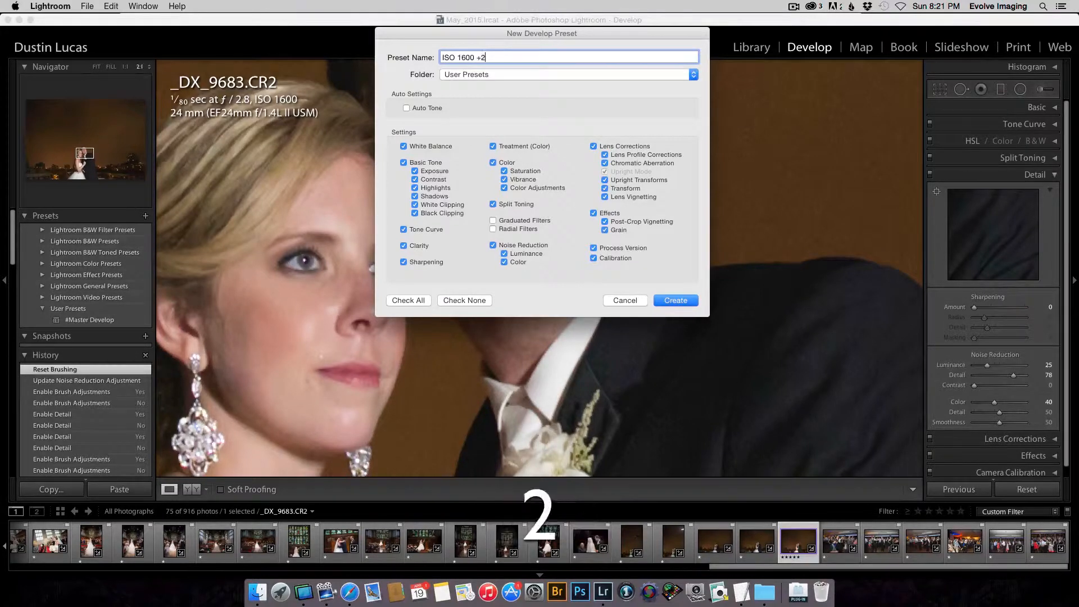
text(EV)
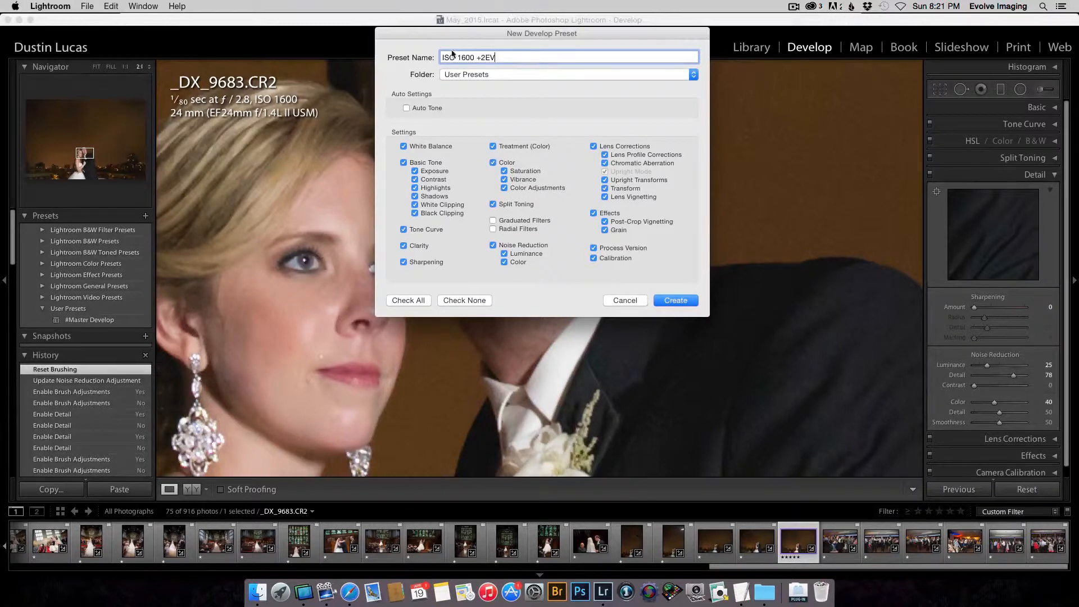
- Clear the preset's included settings, include Noise Reduction and Calibration, check the folder choices, and cancel the preset
click(456, 301)
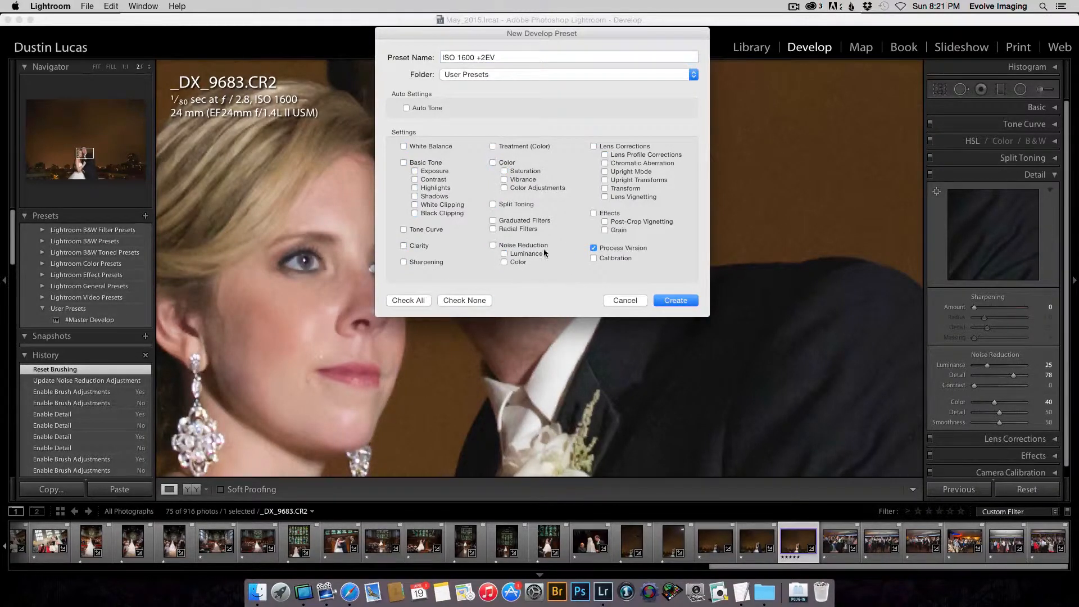
click(493, 245)
click(594, 258)
click(460, 77)
click(459, 76)
click(637, 303)
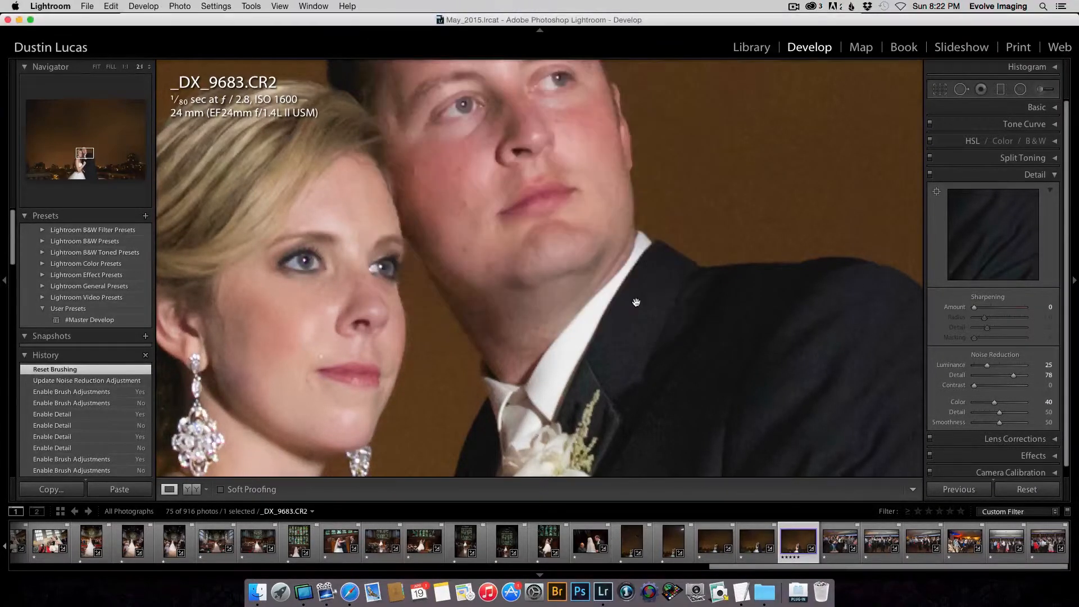
- Filter the catalog to five-star photos and preview the couple in the arch photo at close range from the Library grid
click(961, 512)
key(g)
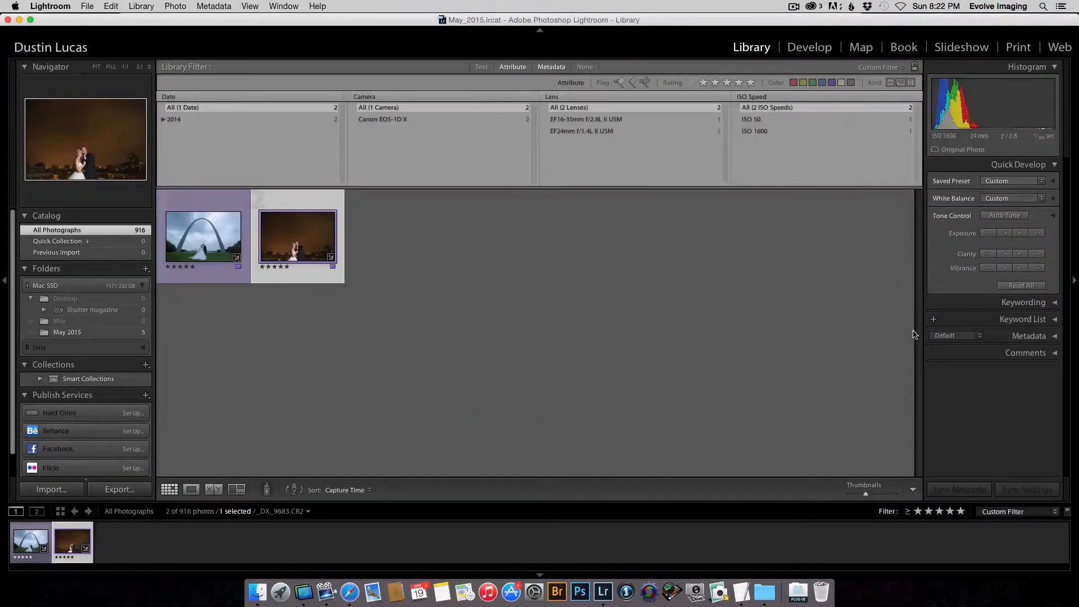
click(242, 253)
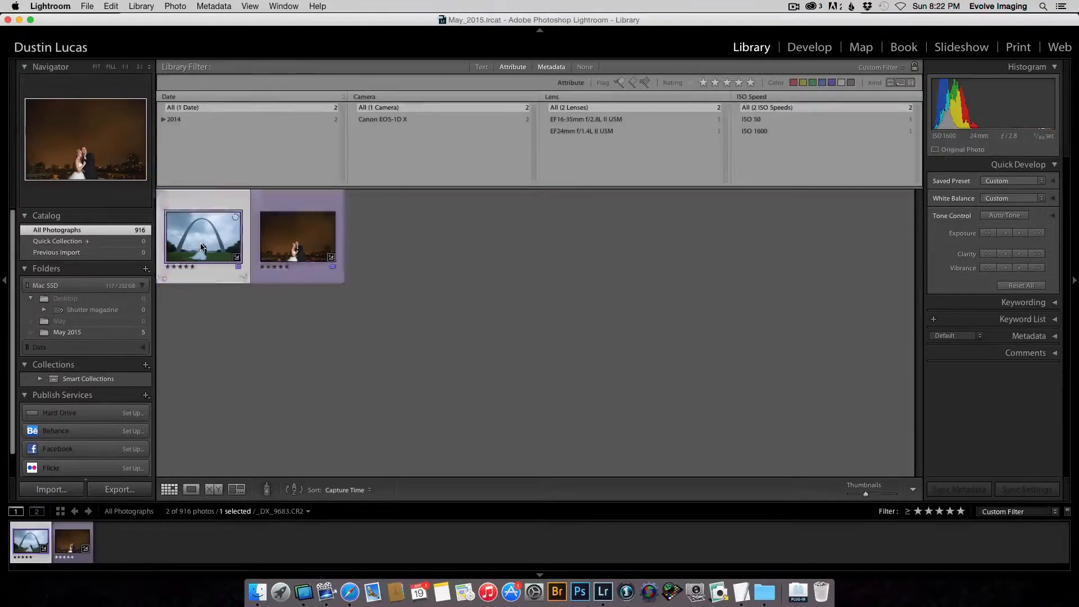
key(z)
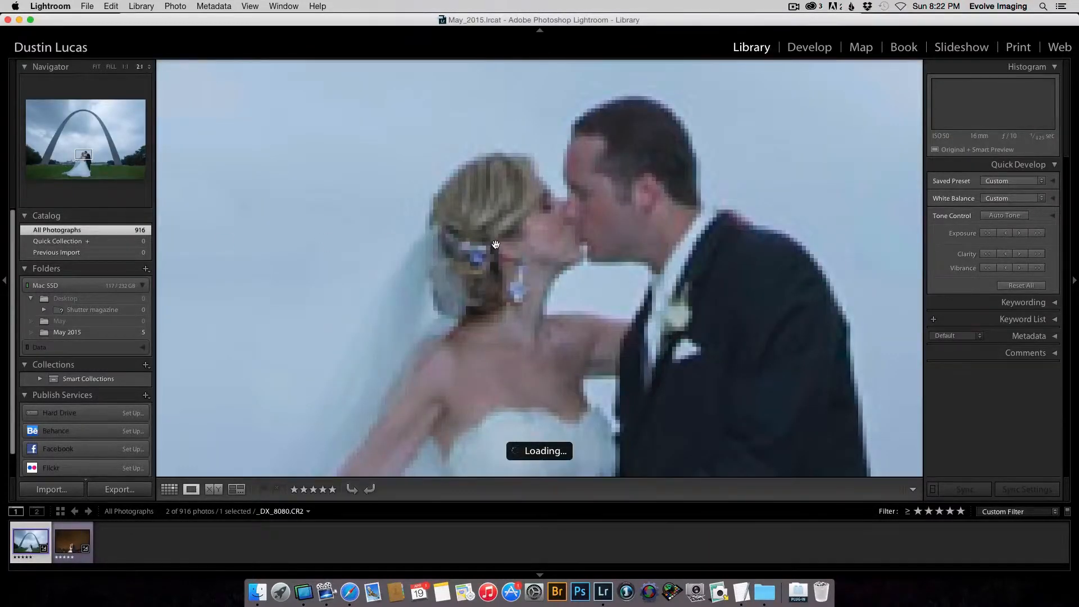
key(g)
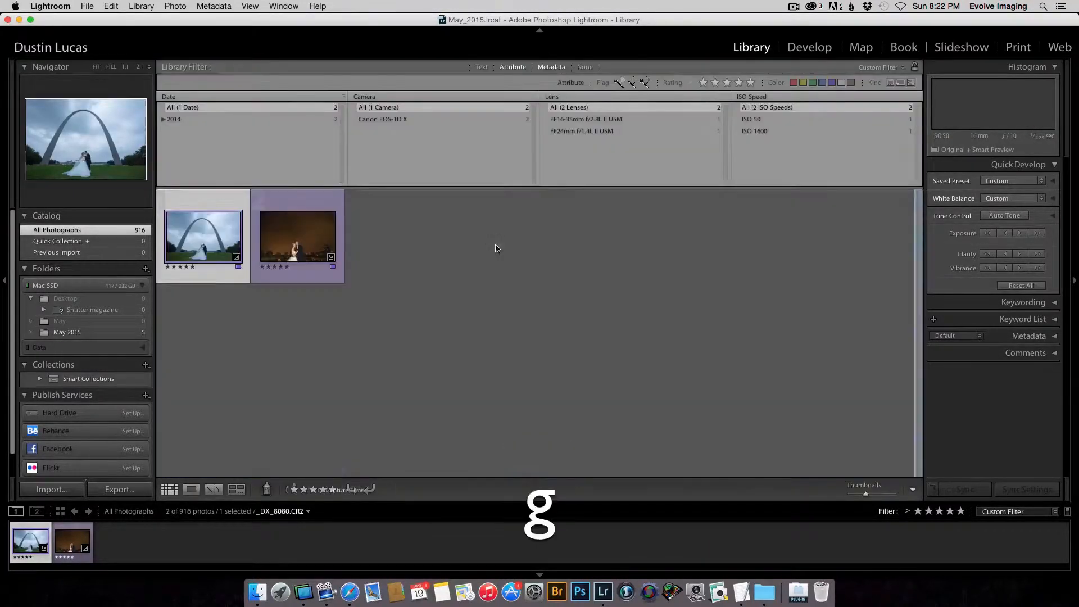
- Open the arch photo _DX_8080.CR2 in Develop and zoom in on the kissing couple
double_click(202, 238)
key(d)
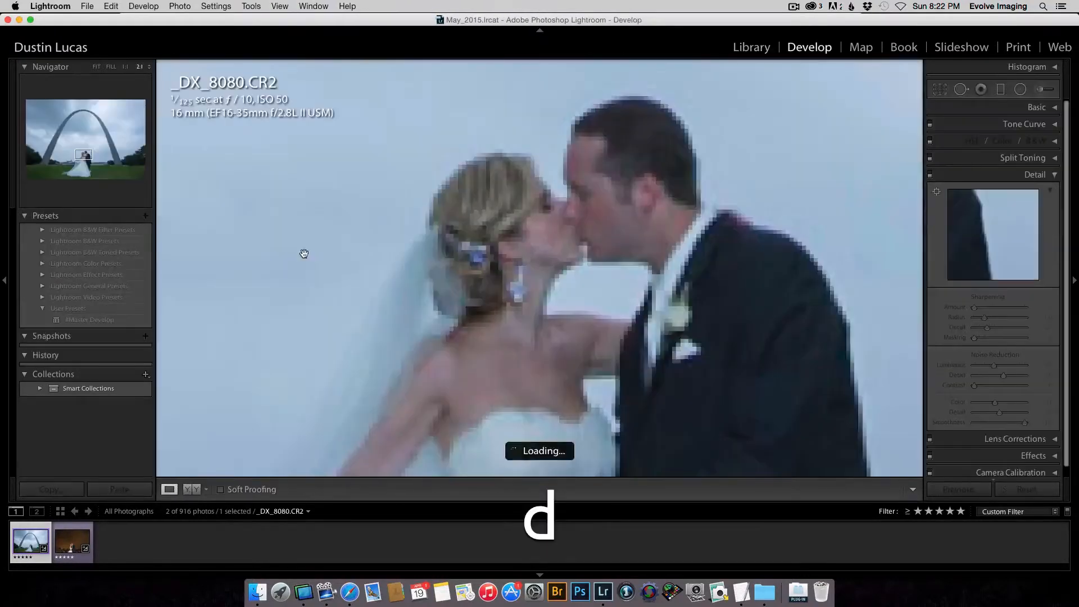
key(space)
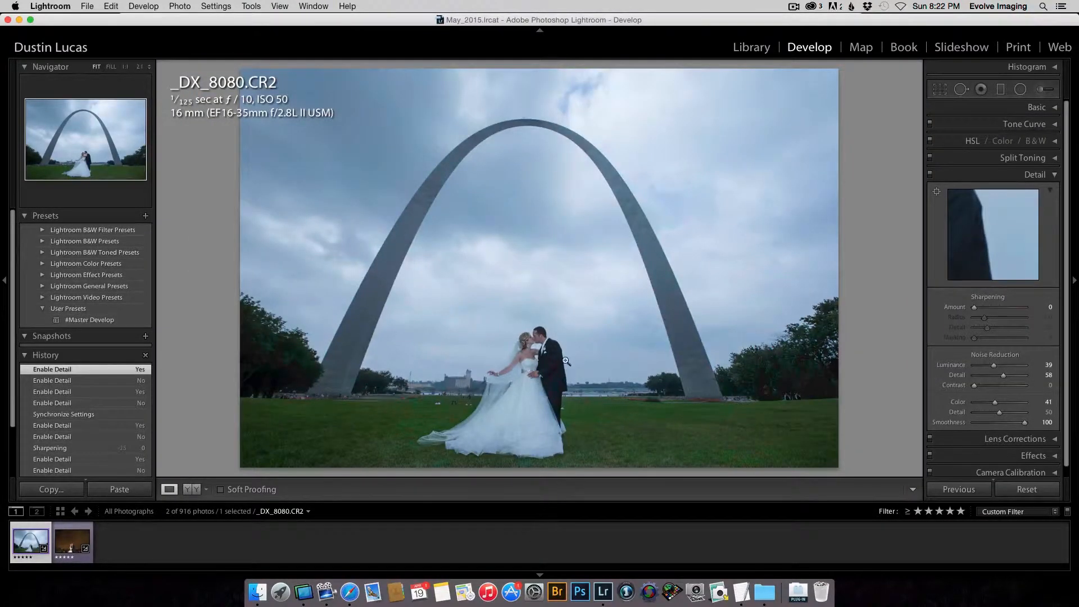
click(530, 360)
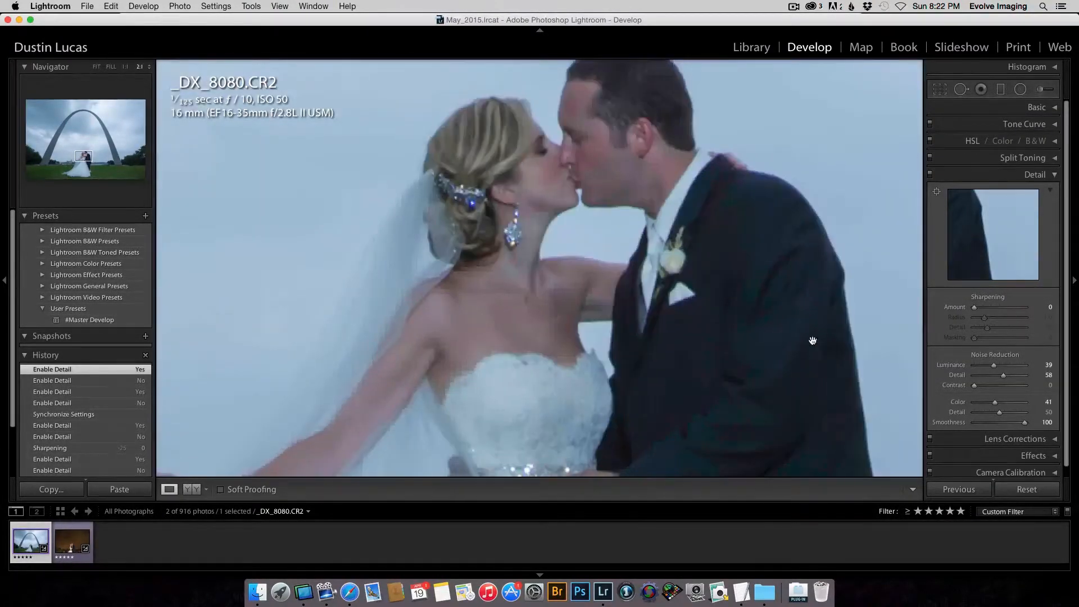
key(d)
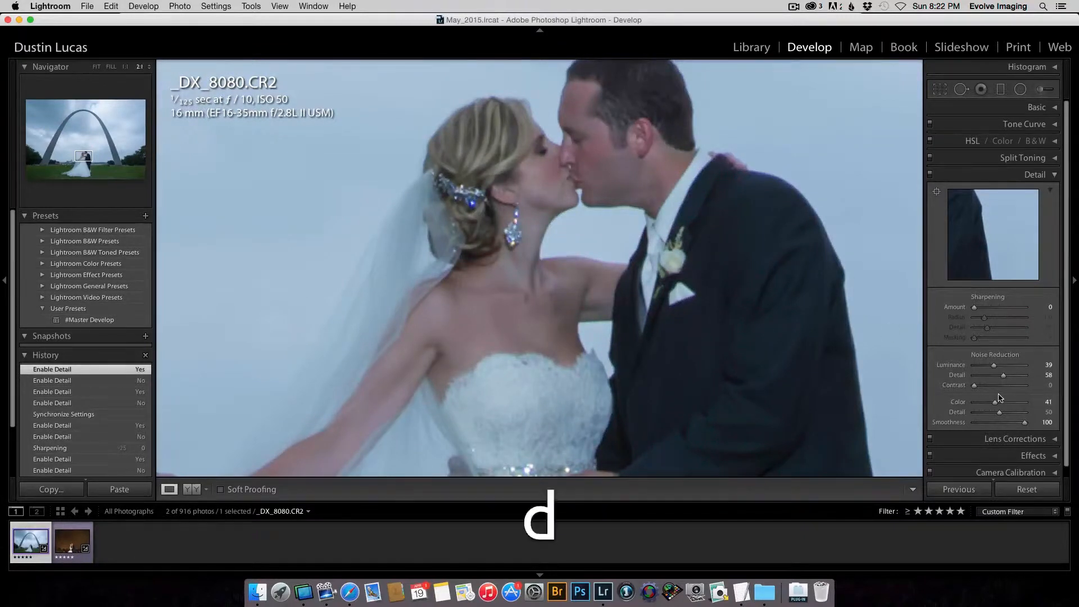
- Show the couple in a side-by-side before/after view and reset noise reduction Color to 25 and Luminance to 0
key(y)
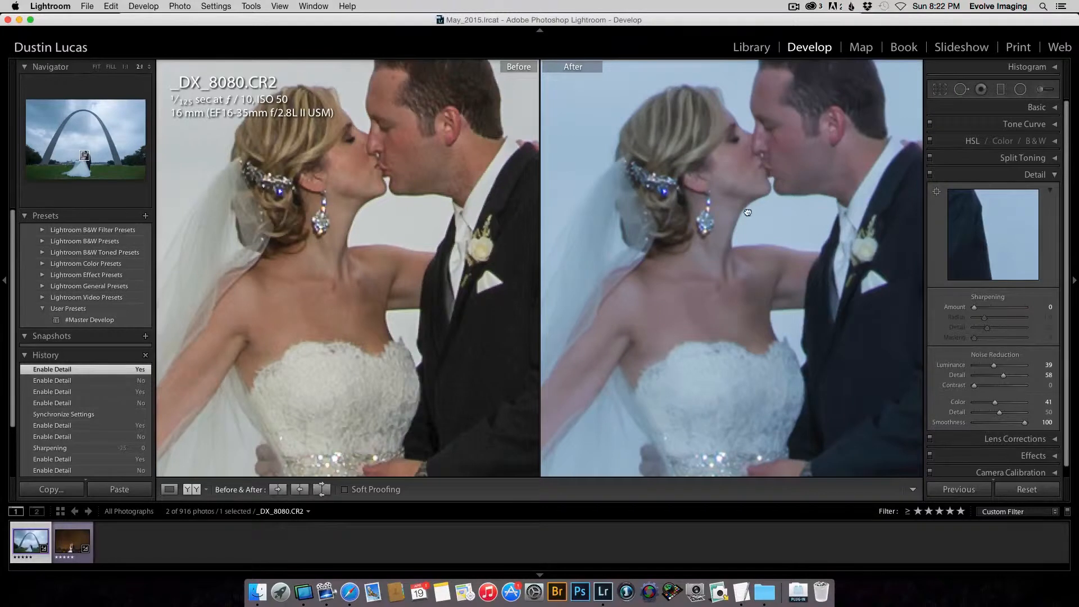
drag(773, 180, 747, 215)
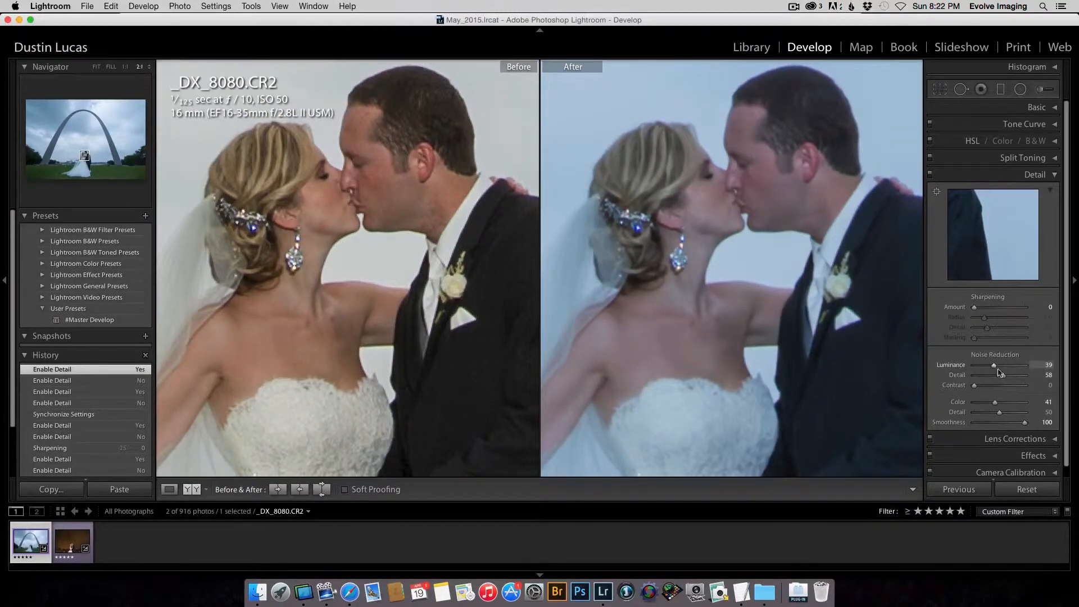
double_click(958, 403)
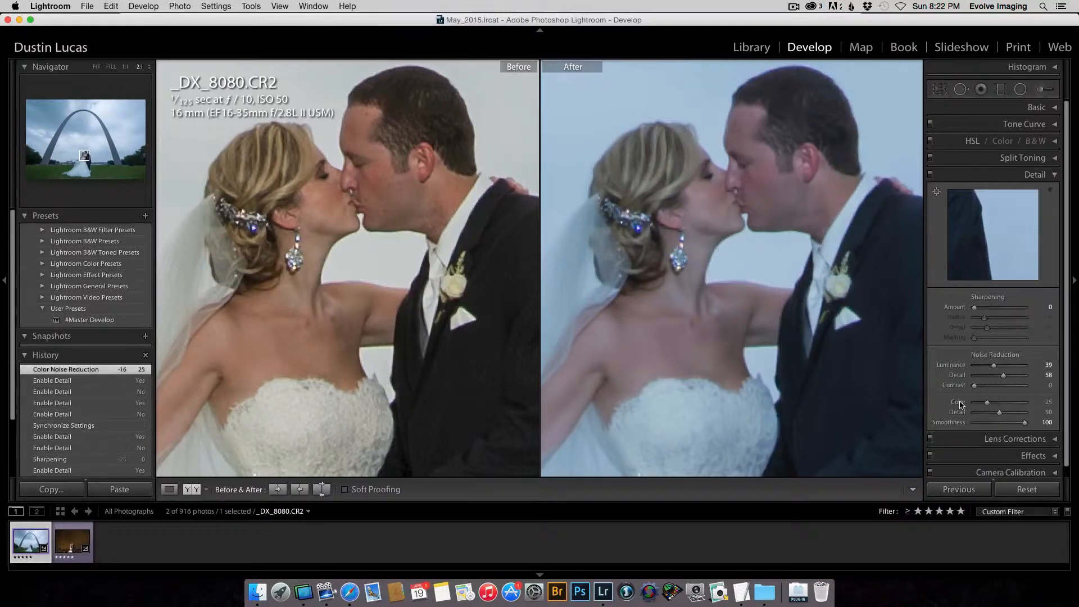
double_click(954, 366)
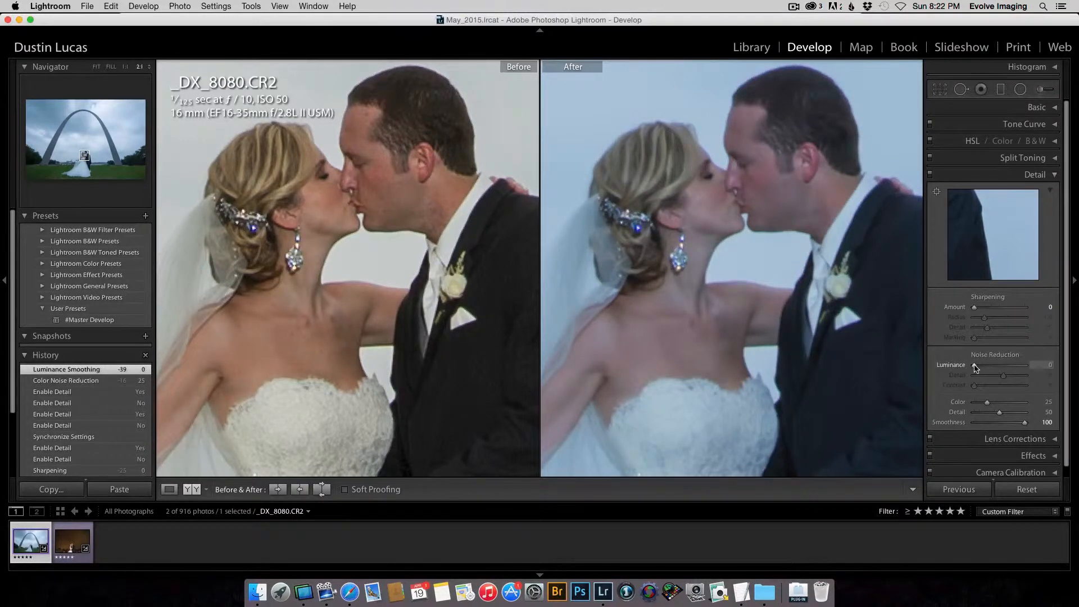
- Set noise reduction Luminance to 13 and its Detail to 67, and center the Detail preview on the couple's faces
click(1039, 91)
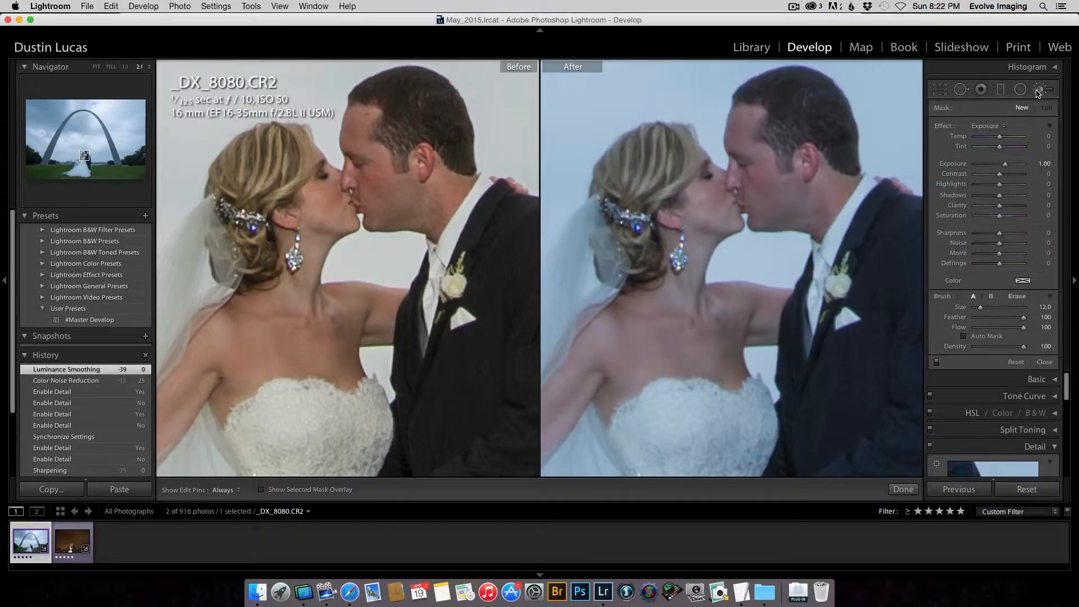
click(1039, 91)
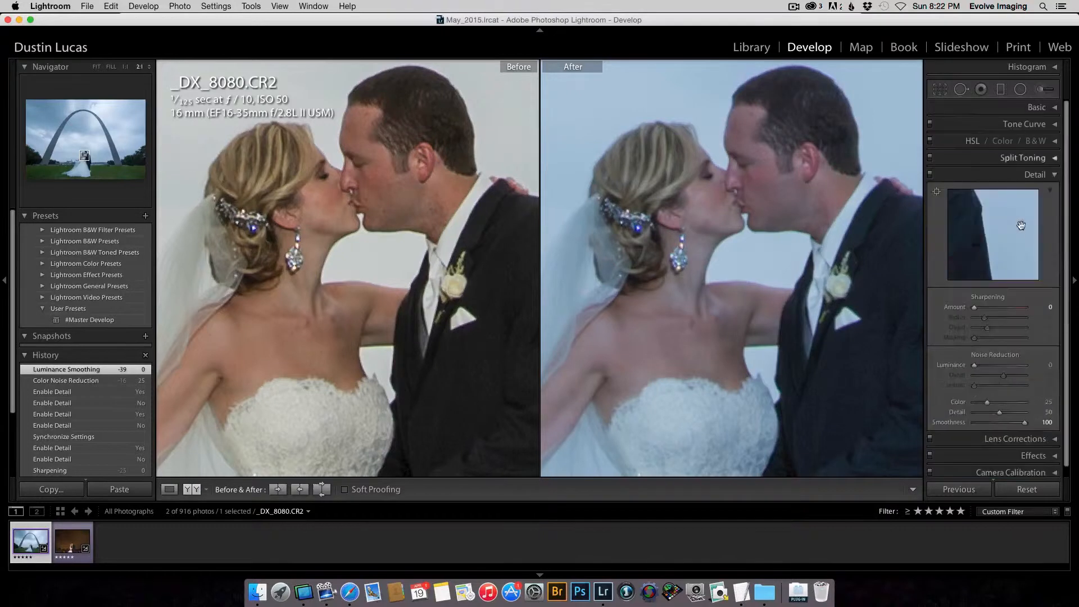
drag(974, 365, 983, 366)
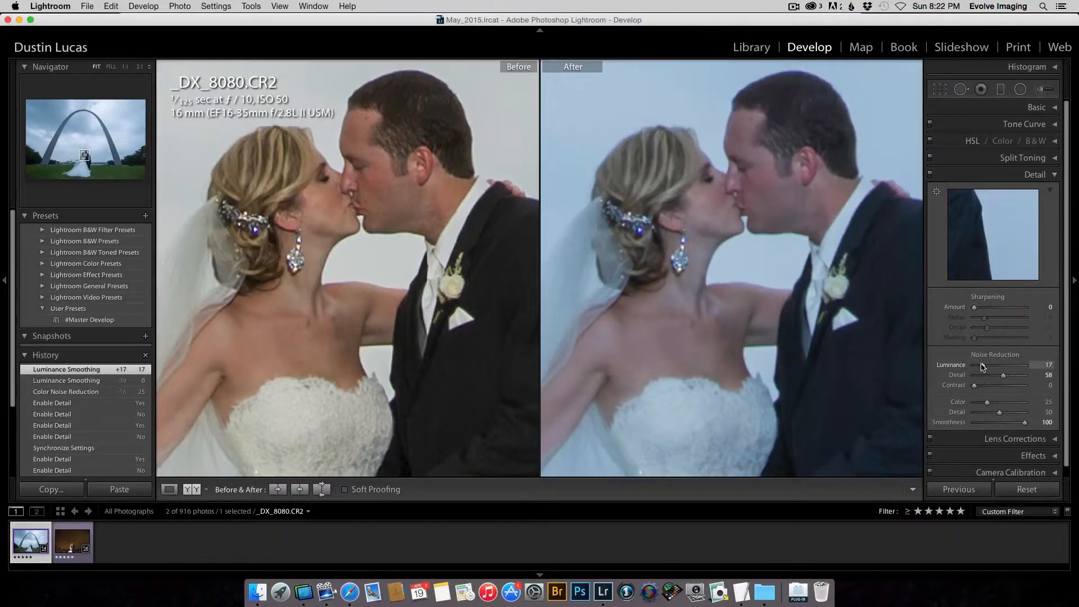
key(space)
drag(1004, 376, 981, 366)
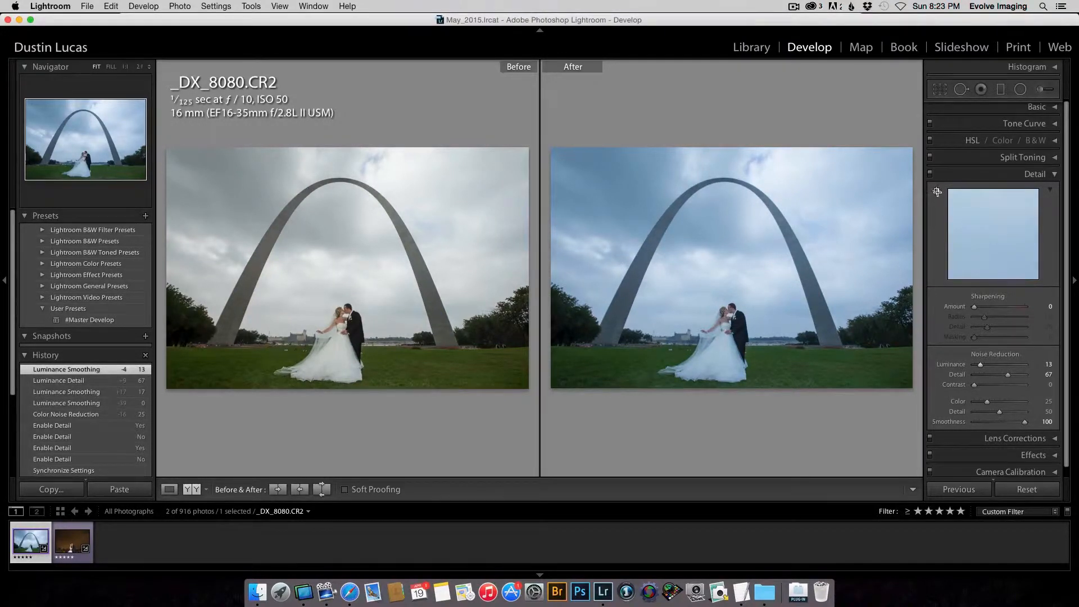
click(937, 191)
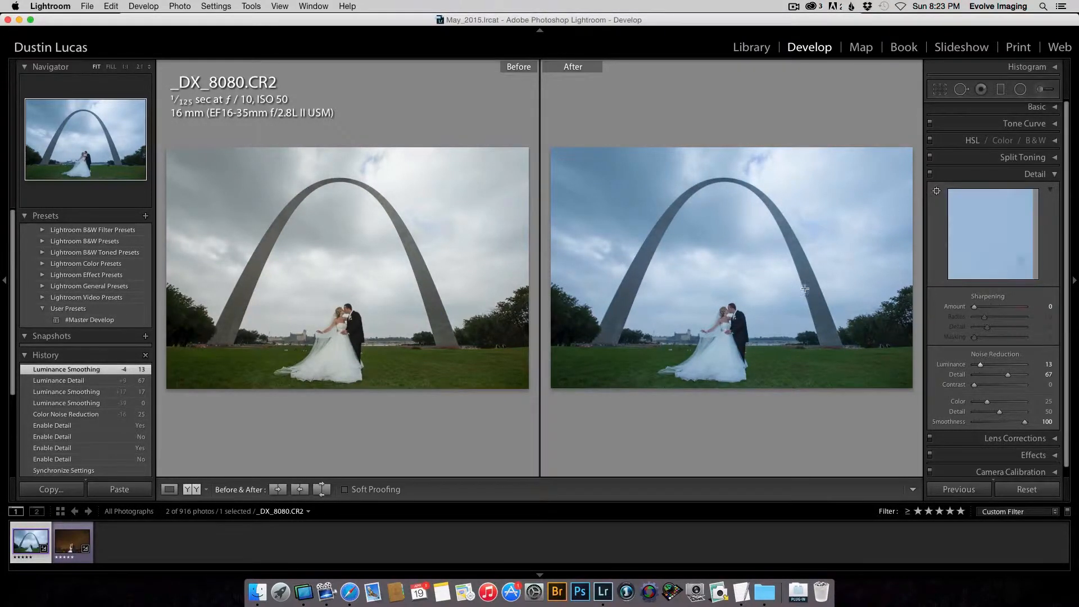
click(729, 307)
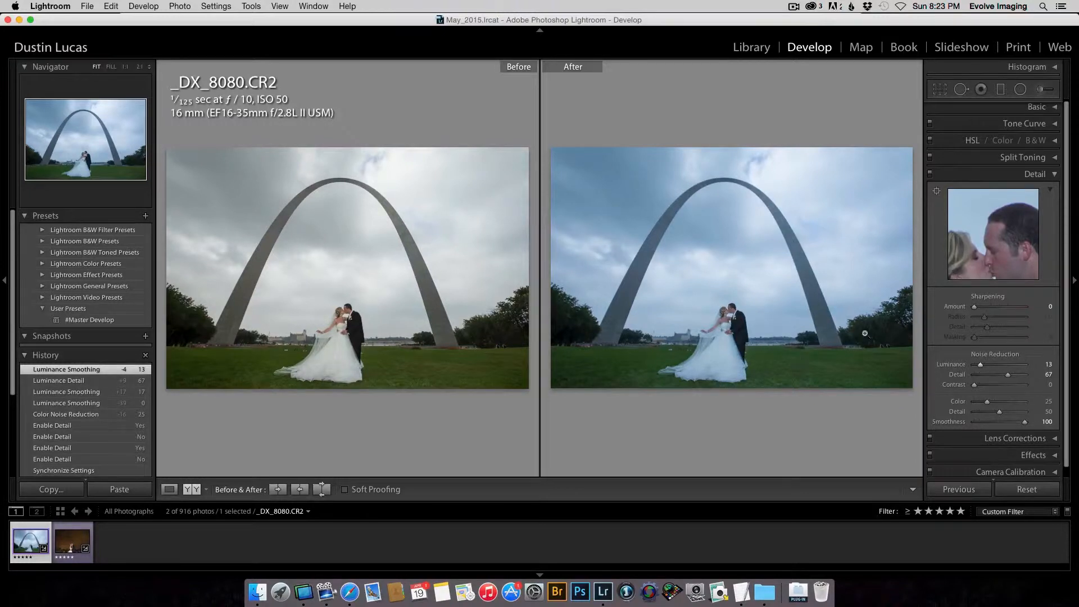
- Correct the arch photo's white balance in the Basic adjustments to a custom temperature of 5650 and tint of +11
click(997, 108)
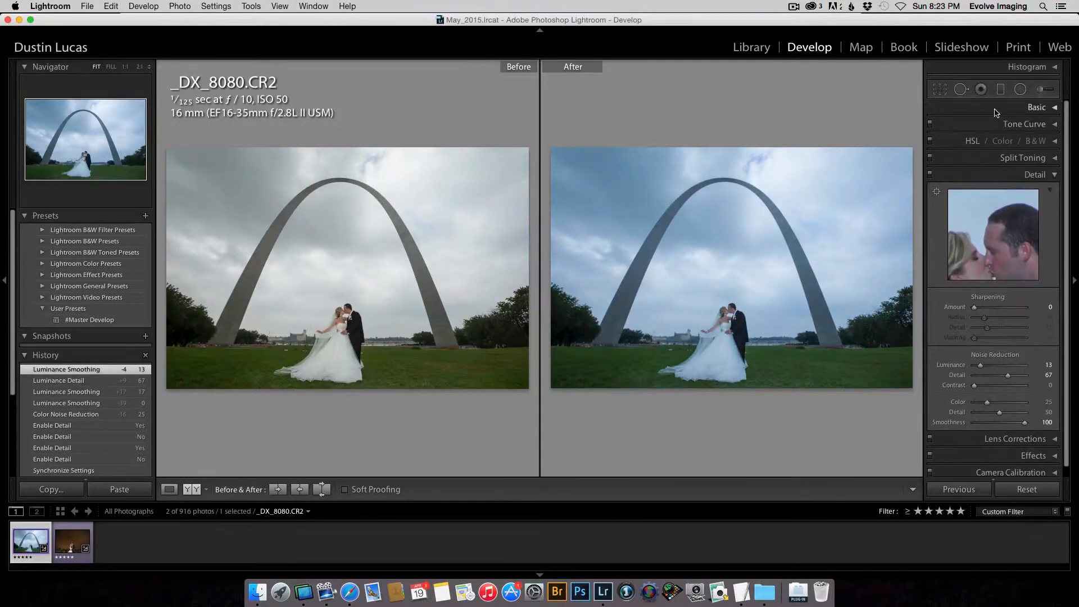
click(997, 109)
key(super+1)
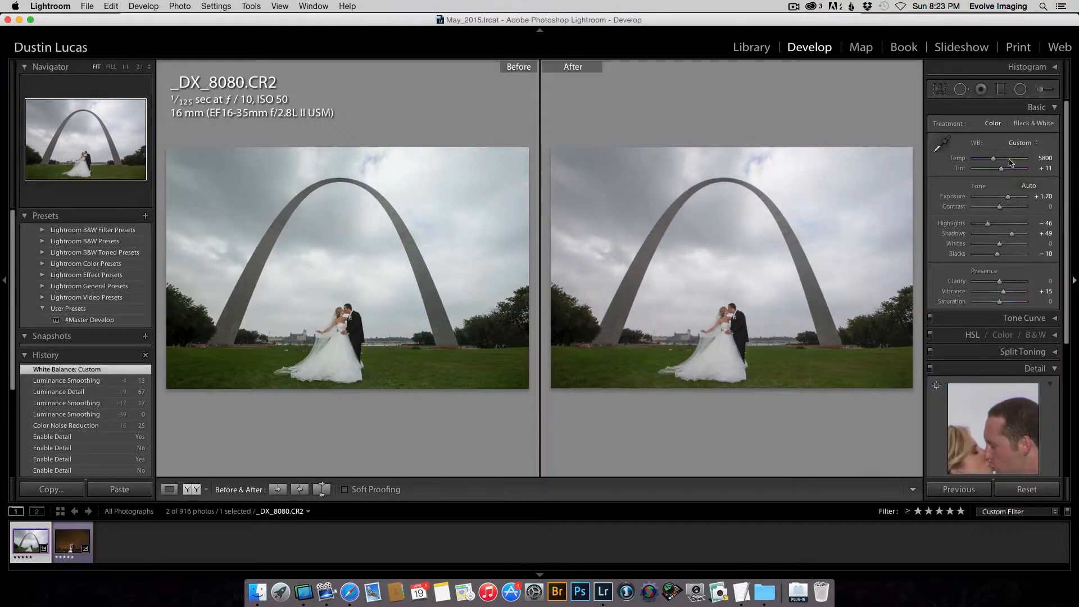
key(Down)
key(Down)
key(Down)
key(Up)
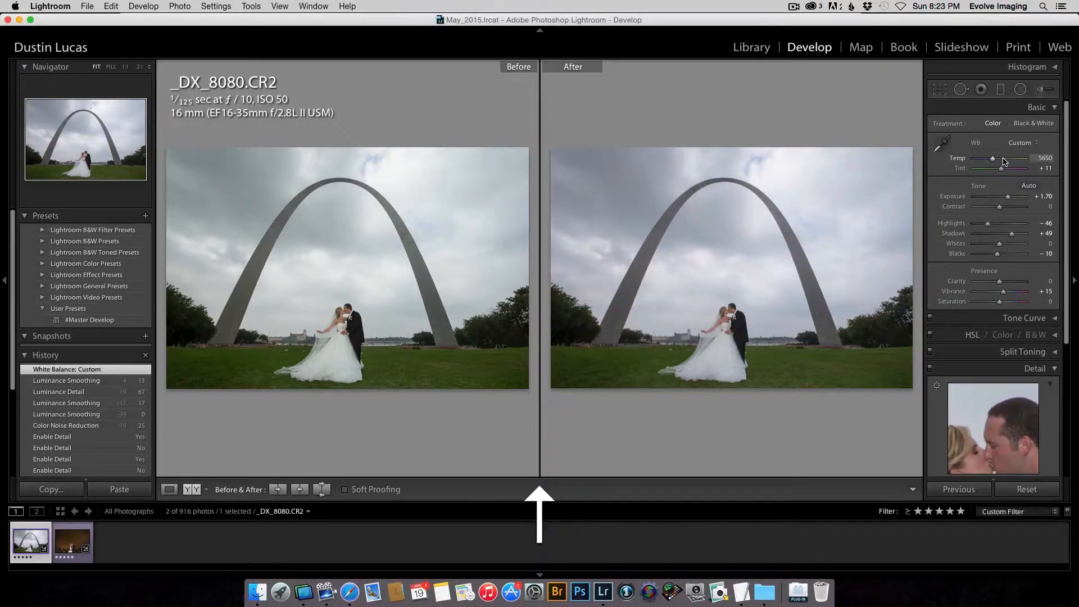
- Compare the ISO 1600 night photo _DX_9683.CR2 with the ISO 50 arch photo by switching between them
click(68, 545)
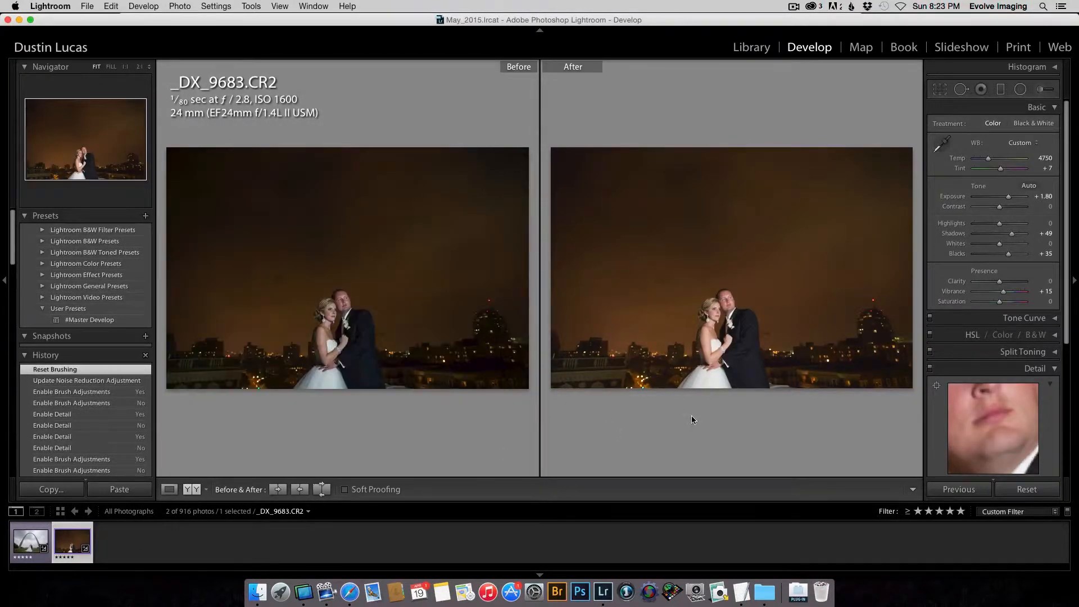
key(Left)
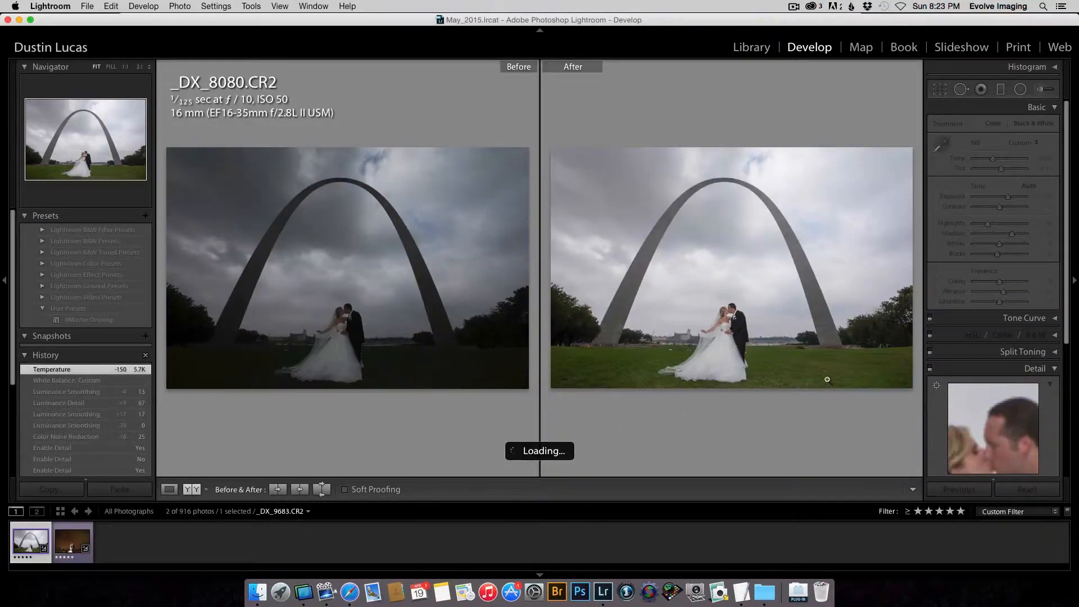
key(Right)
key(Left)
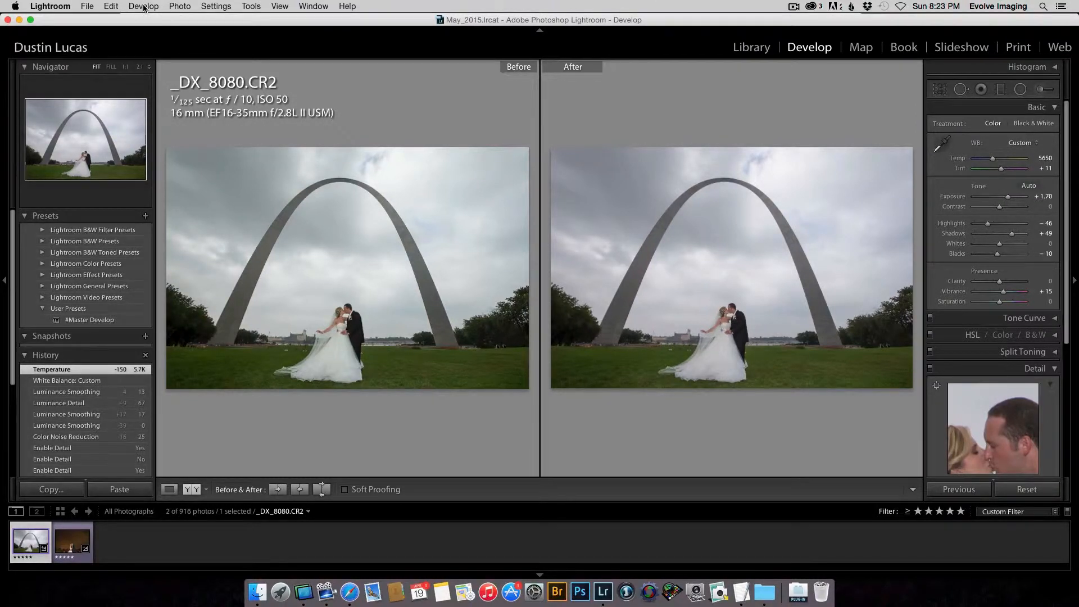
- Edit the night photo _DX_9683.CR2 in Dfine 2 as a 16-bit sRGB TIFF copy with Lightroom adjustments, and save the automatic noise reduction
click(73, 543)
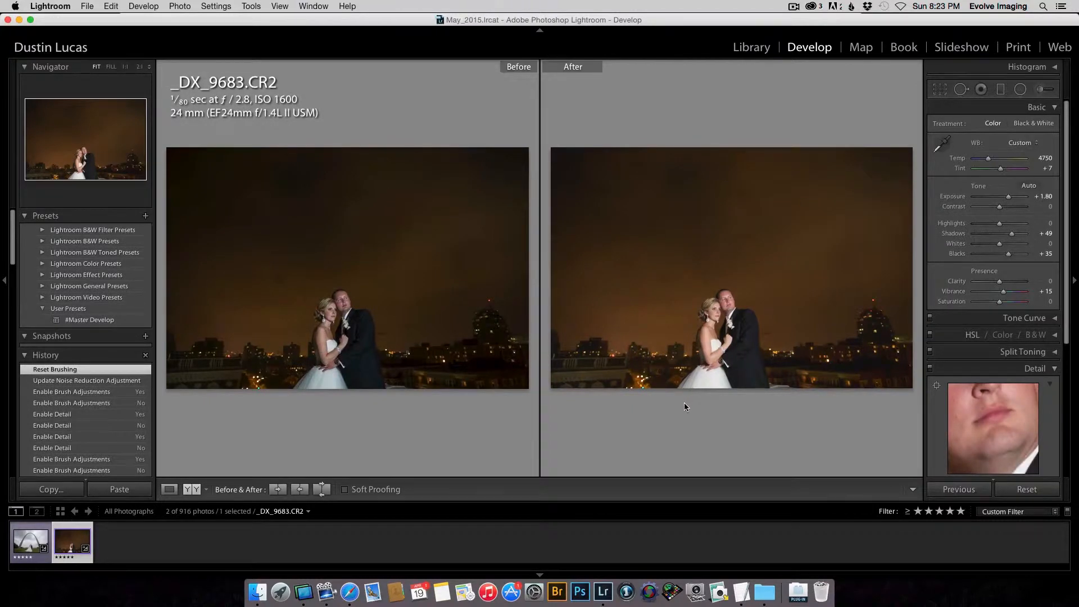
click(144, 7)
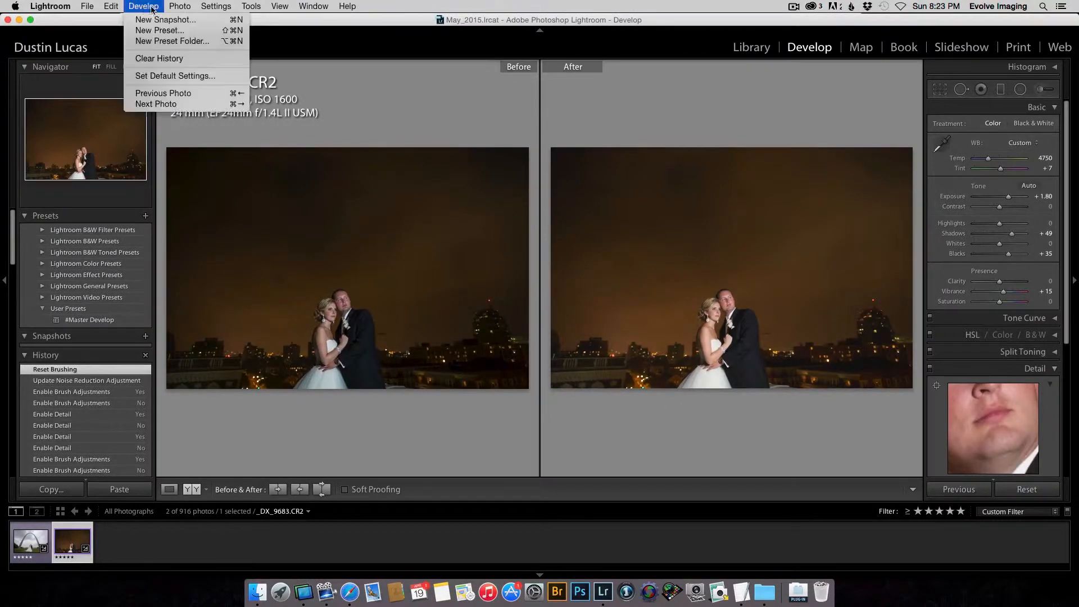
mouse_move(177, 8)
mouse_move(232, 67)
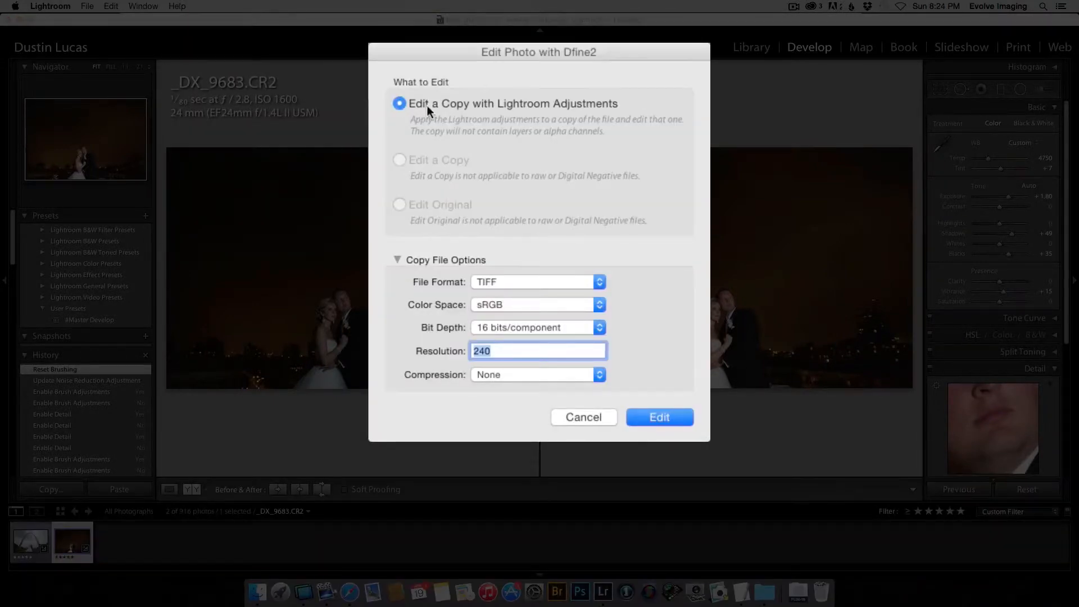
click(669, 423)
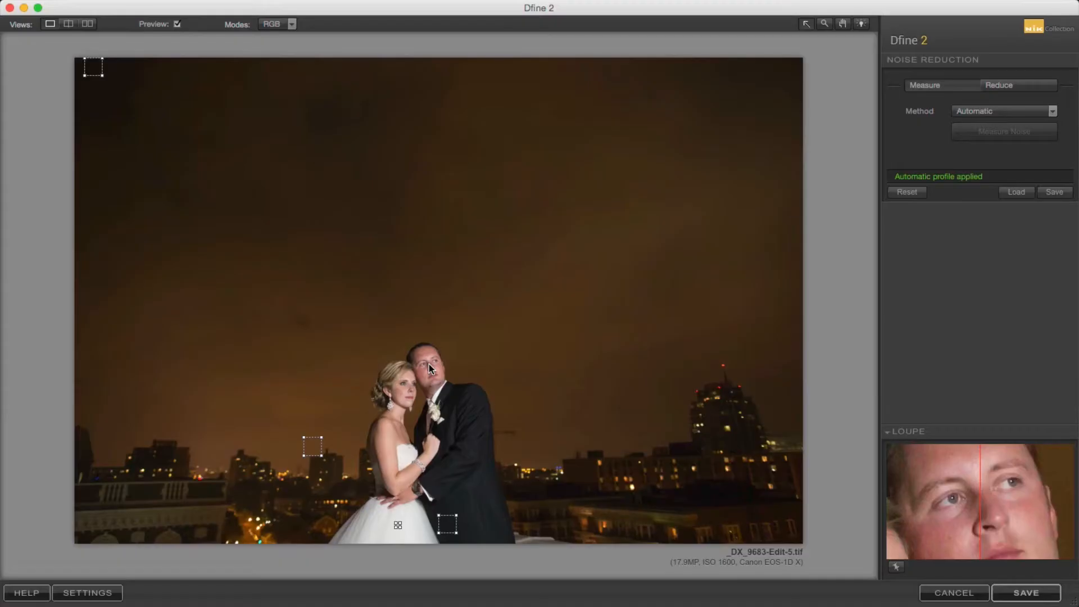
click(1021, 594)
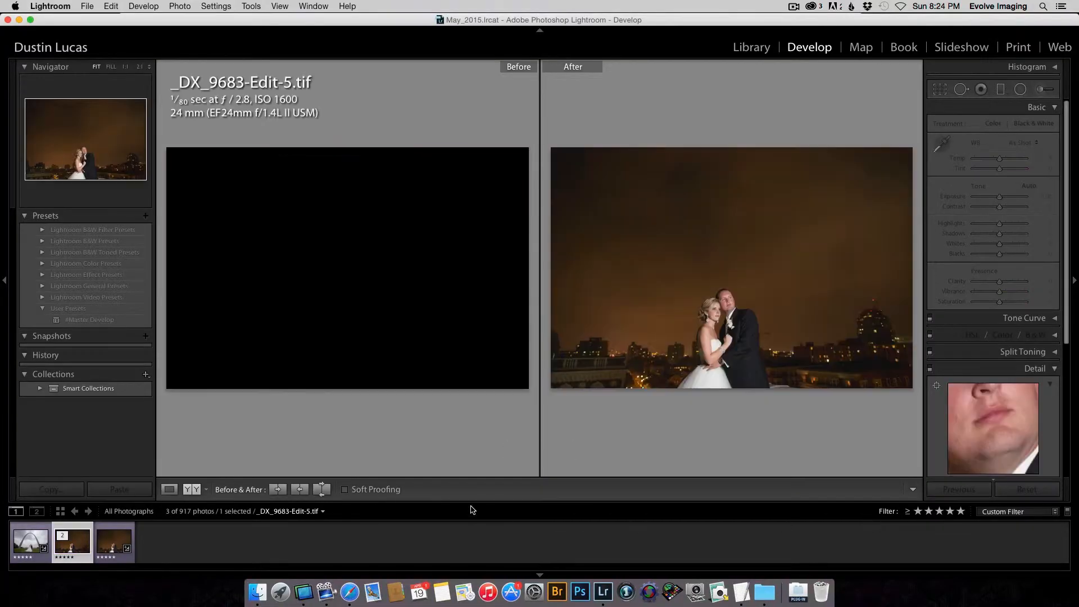
- Examine the groom's face up close in _DX_9683-Edit-5.tif and review the copy's Detail and Basic settings
click(114, 542)
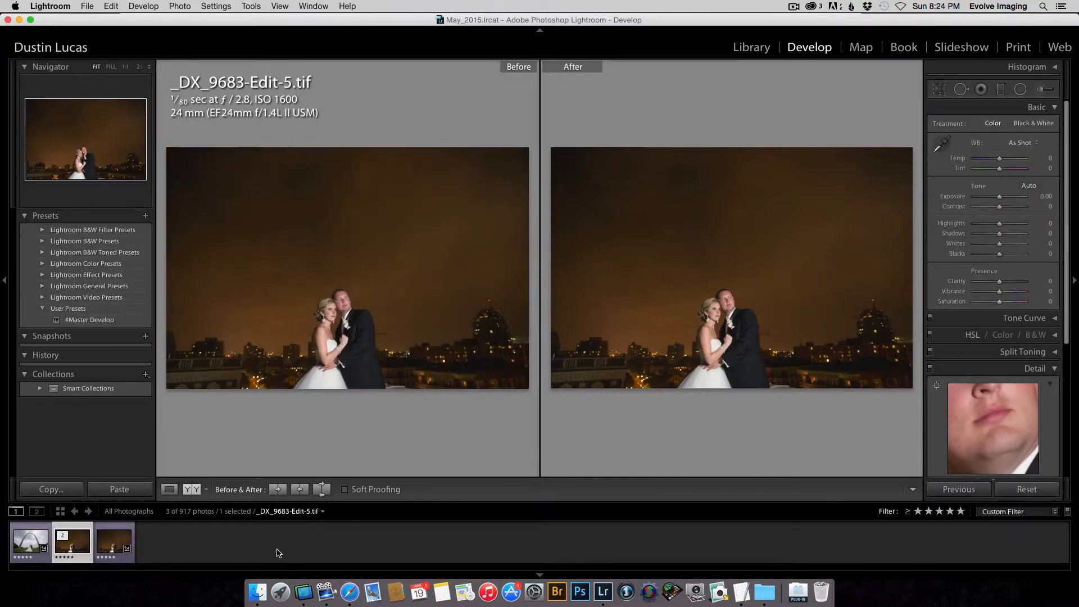
click(726, 306)
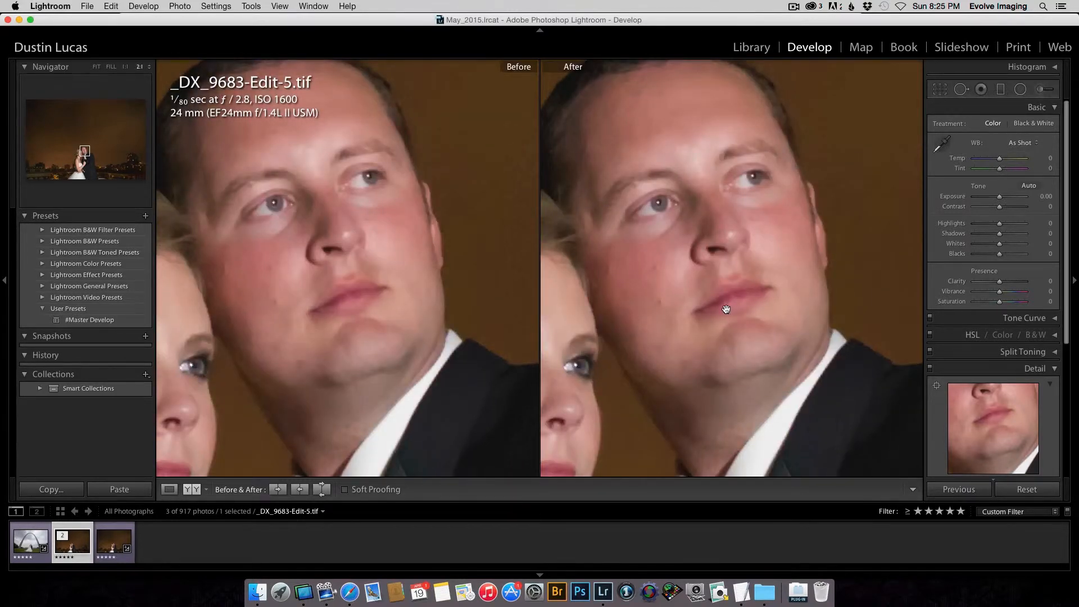
click(726, 309)
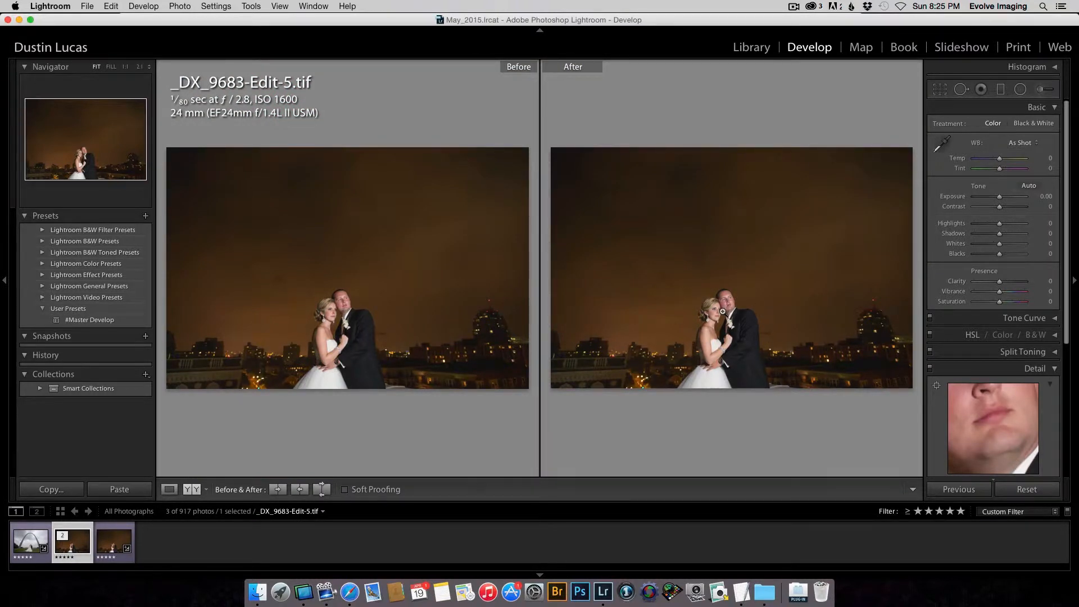
scroll(981, 346, down, 5)
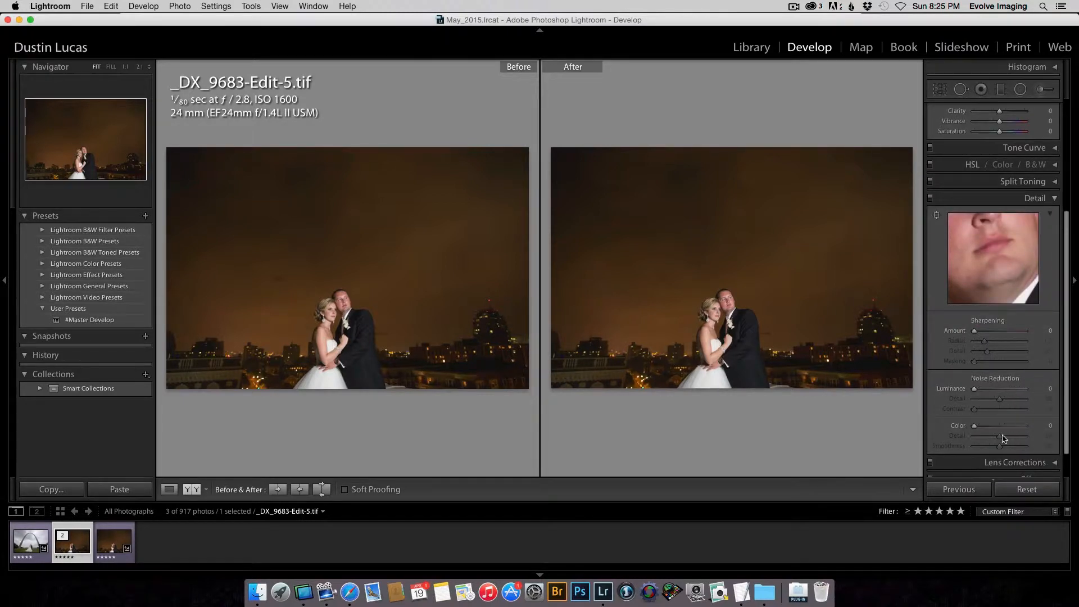
scroll(1004, 433, up, 4)
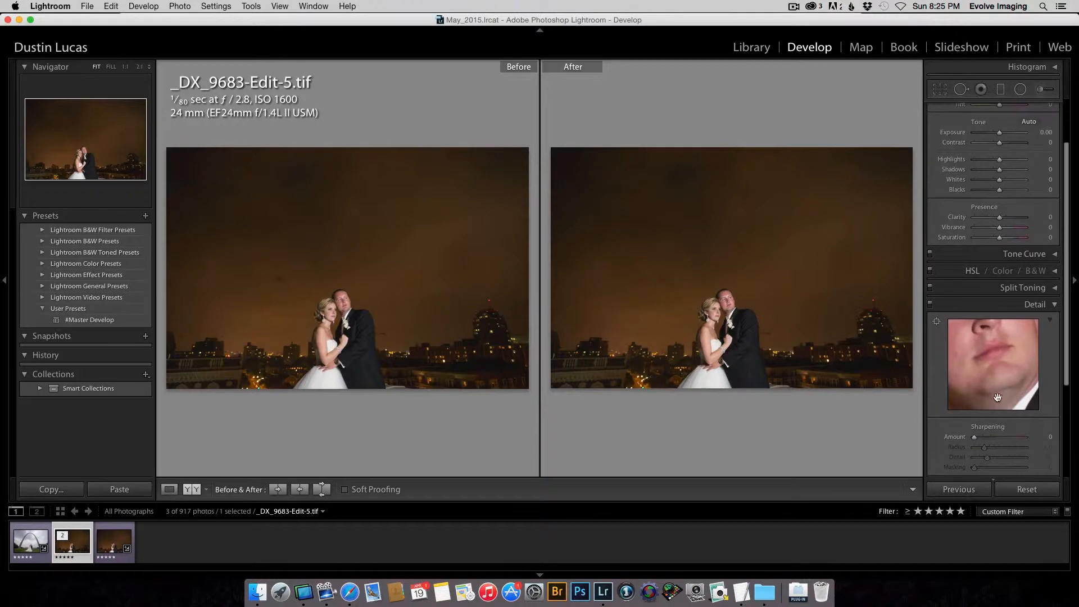
scroll(998, 397, up, 3)
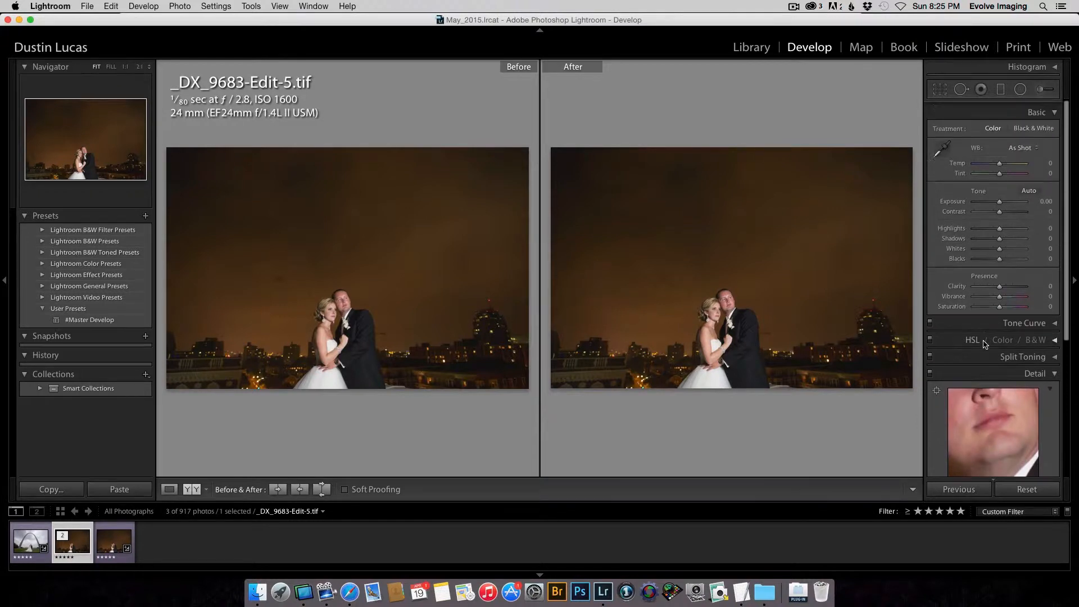
- Return to the raw night photo _DX_9683.CR2, close the adjustment brush, and collapse the Basic adjustments to show the Detail settings
click(1040, 90)
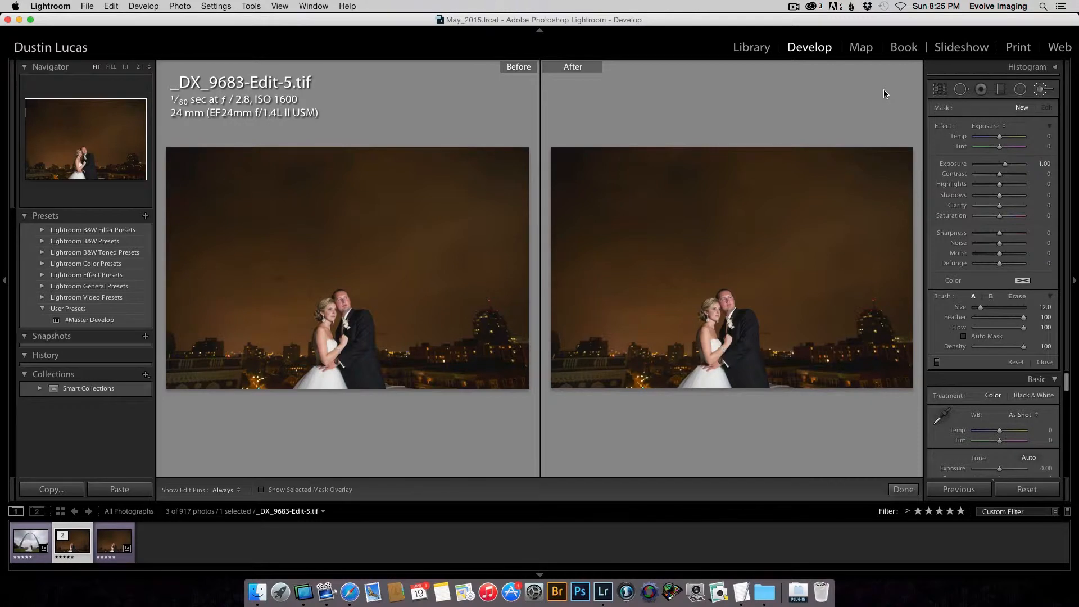
click(110, 544)
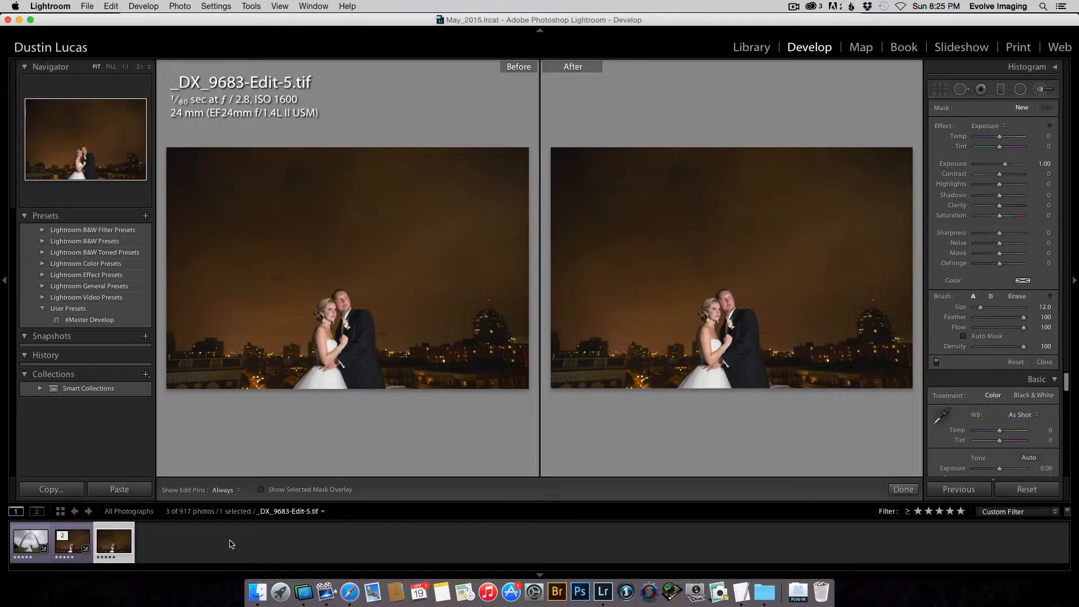
click(74, 546)
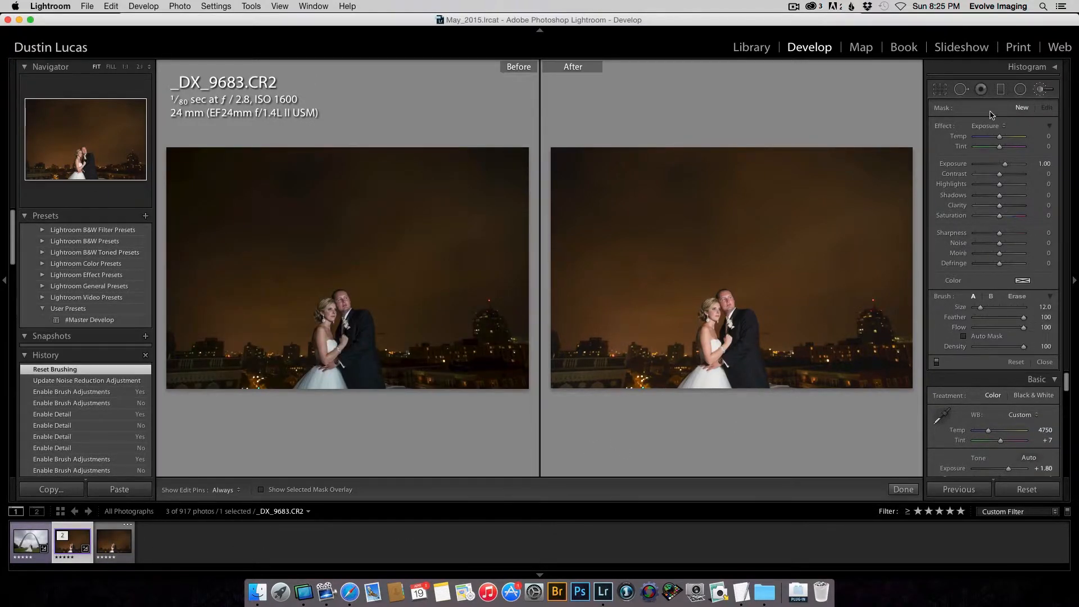
click(989, 68)
click(989, 68)
click(1044, 363)
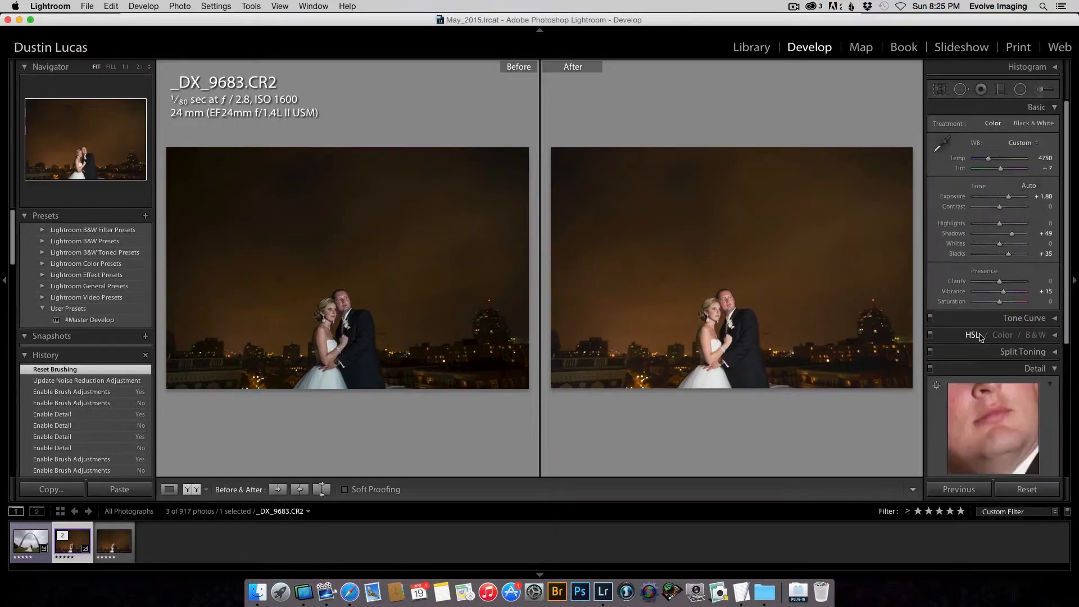
click(1012, 107)
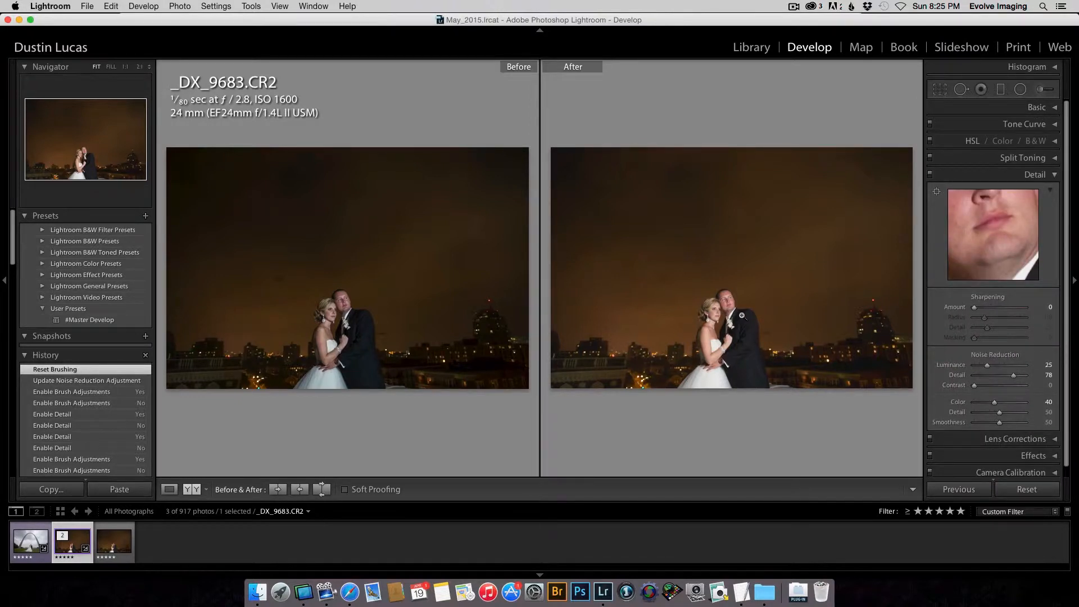
- Enable the jf Bulk Develop plug-in in the Plug-in Manager
click(61, 5)
mouse_move(87, 6)
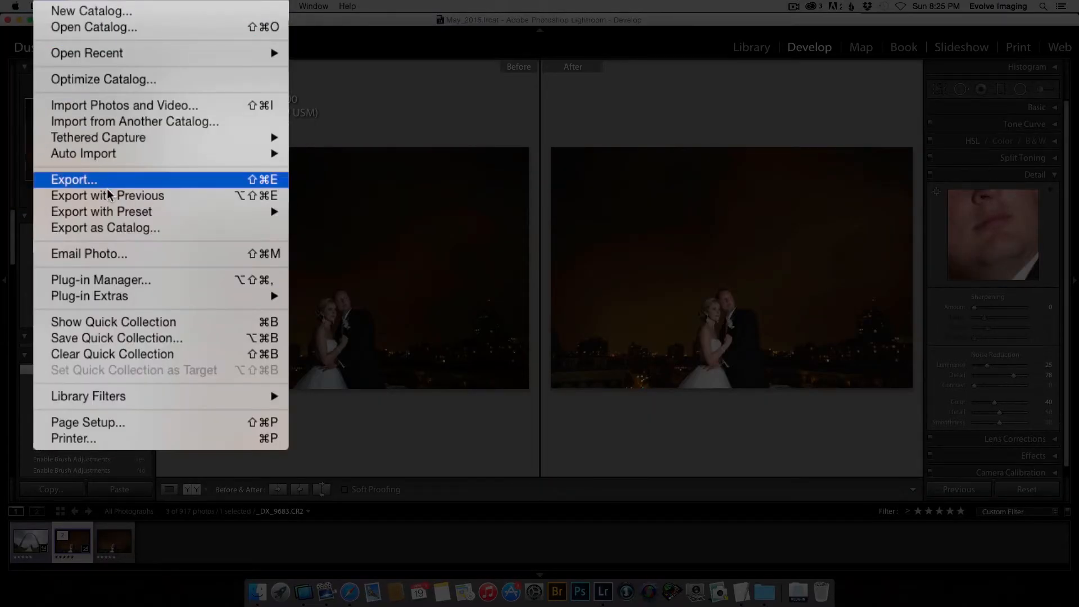
click(98, 279)
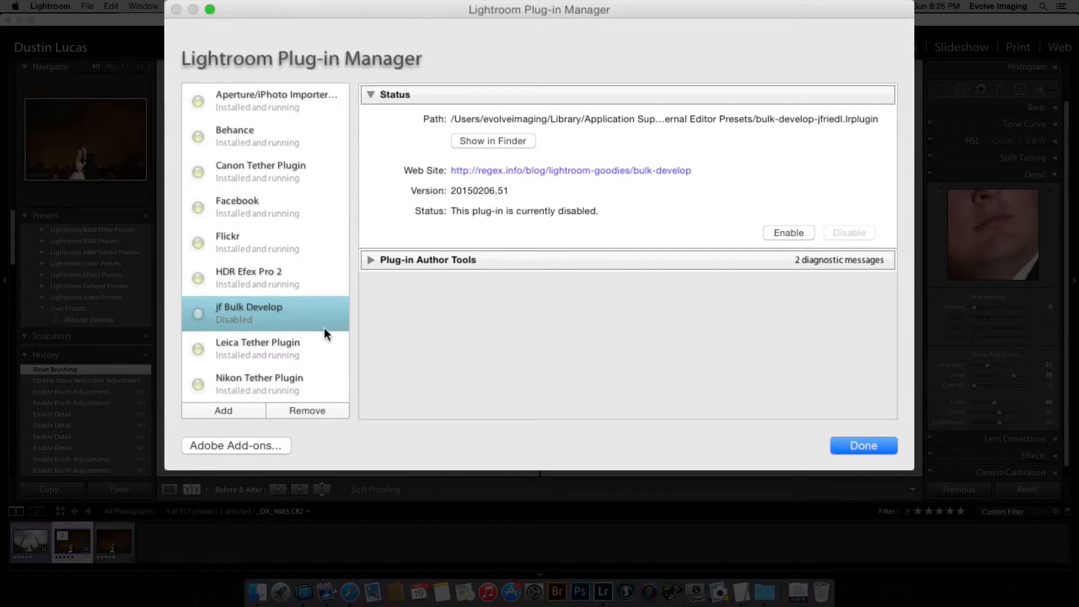
click(788, 233)
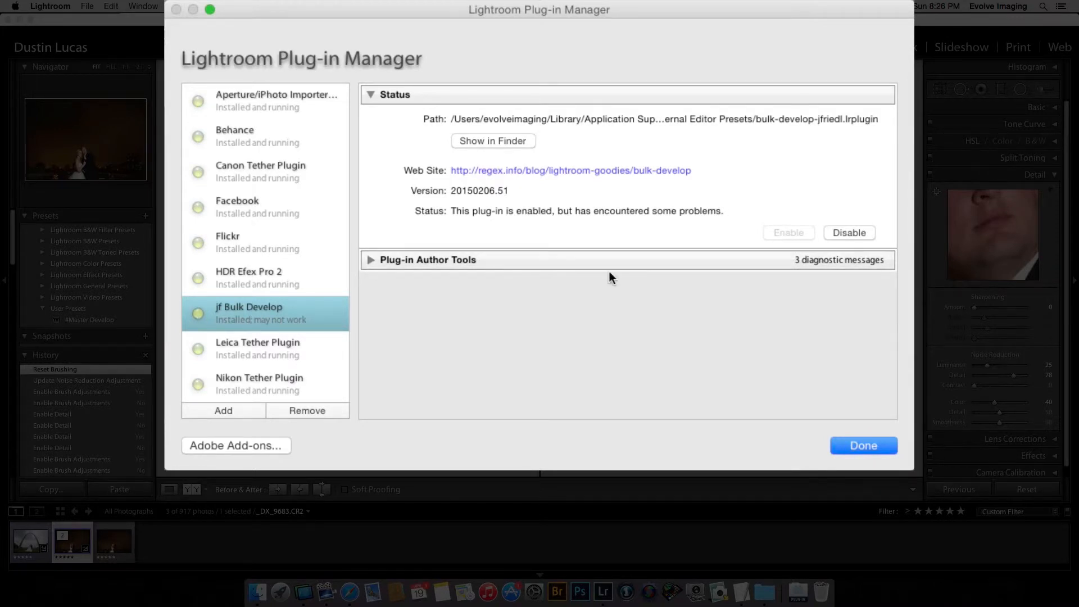
click(840, 447)
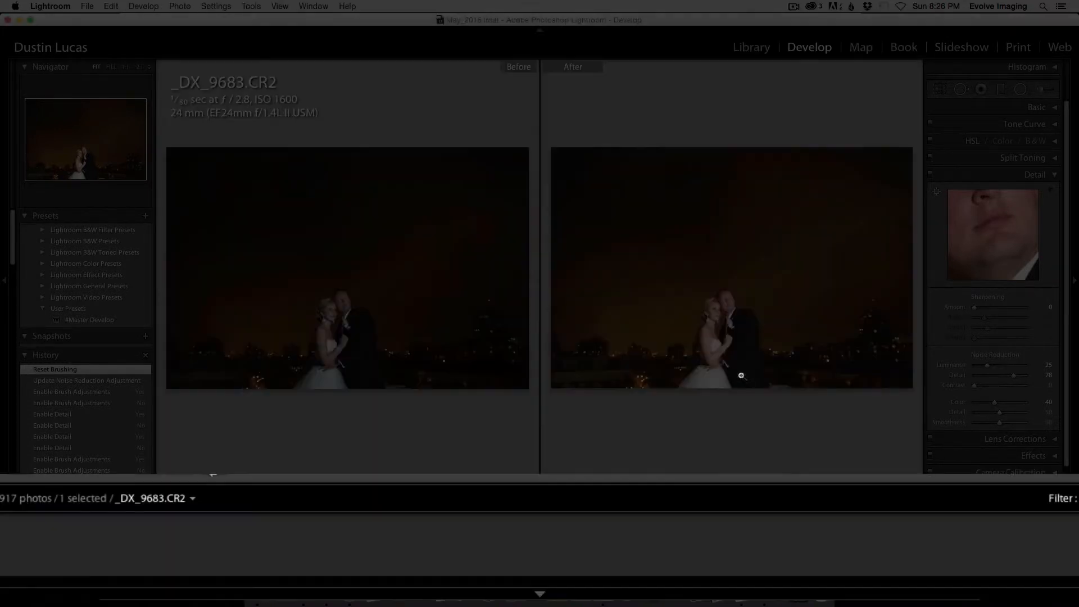
- Try to apply bulk develop settings to the night photo with the jf Bulk Develop plug-in
click(98, 7)
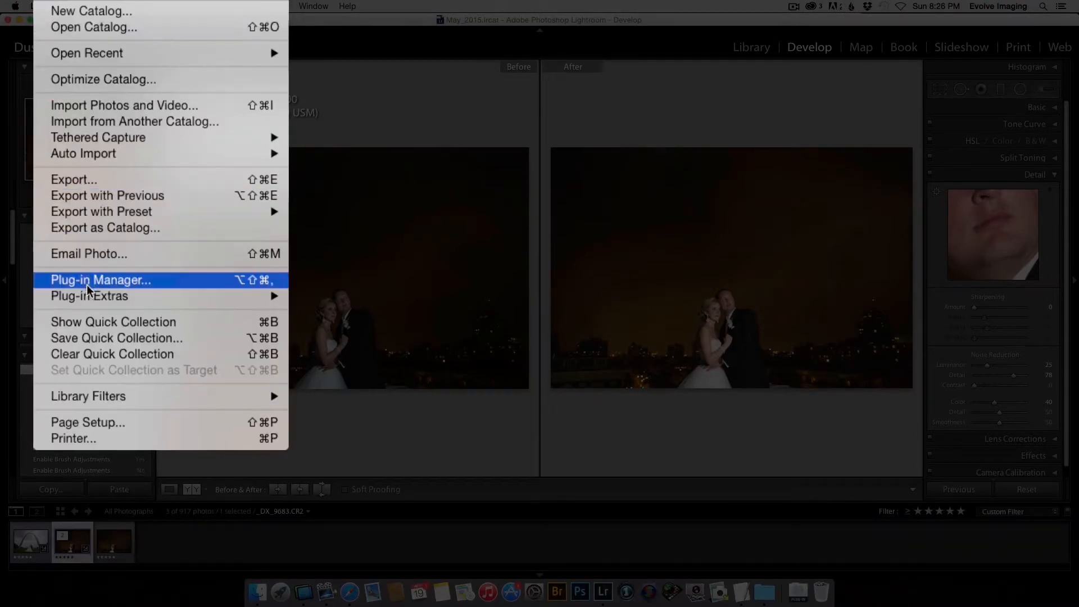
mouse_move(114, 211)
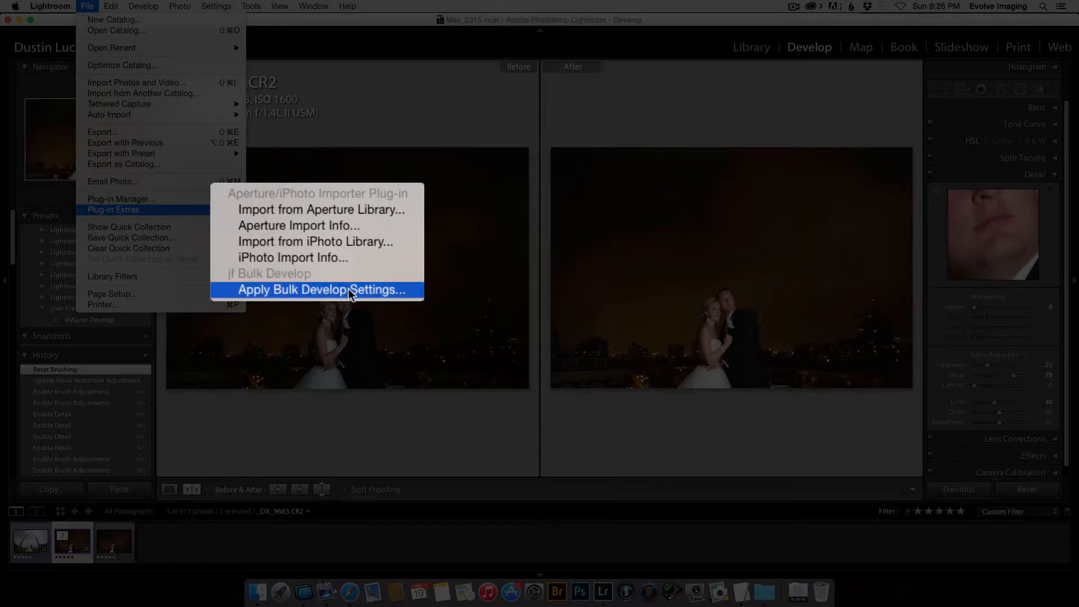
click(342, 290)
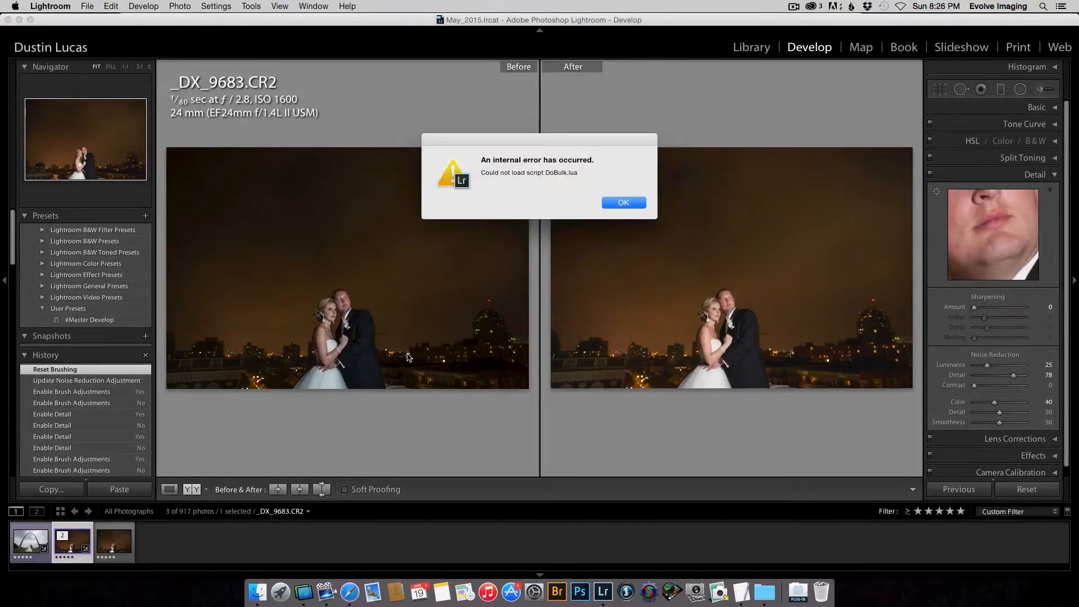
- Dismiss the script error and remove the jf Bulk Develop plug-in in the Plug-in Manager
click(617, 204)
click(88, 6)
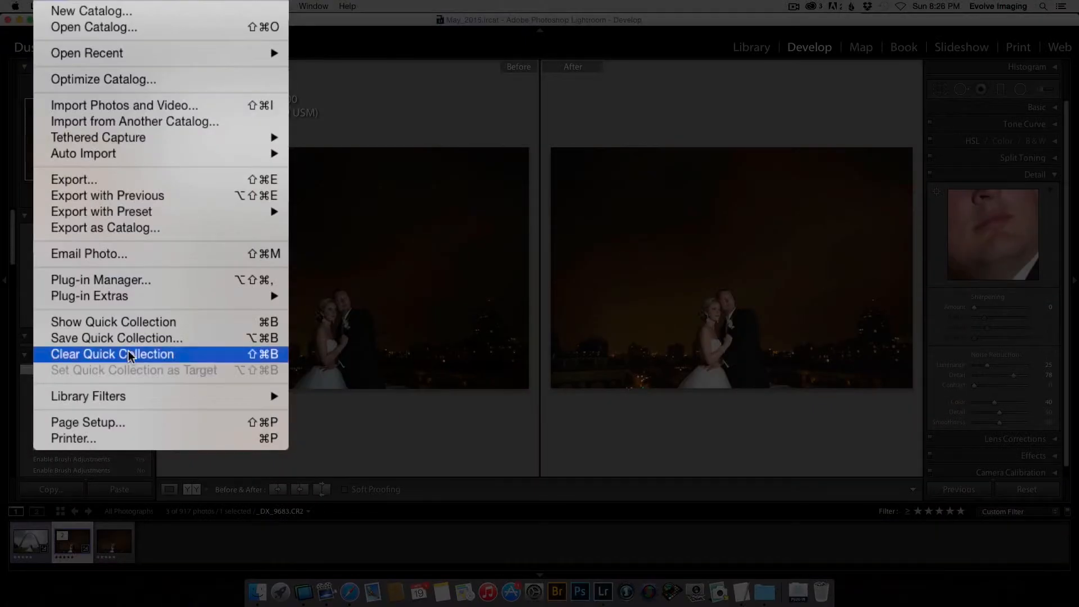
click(105, 285)
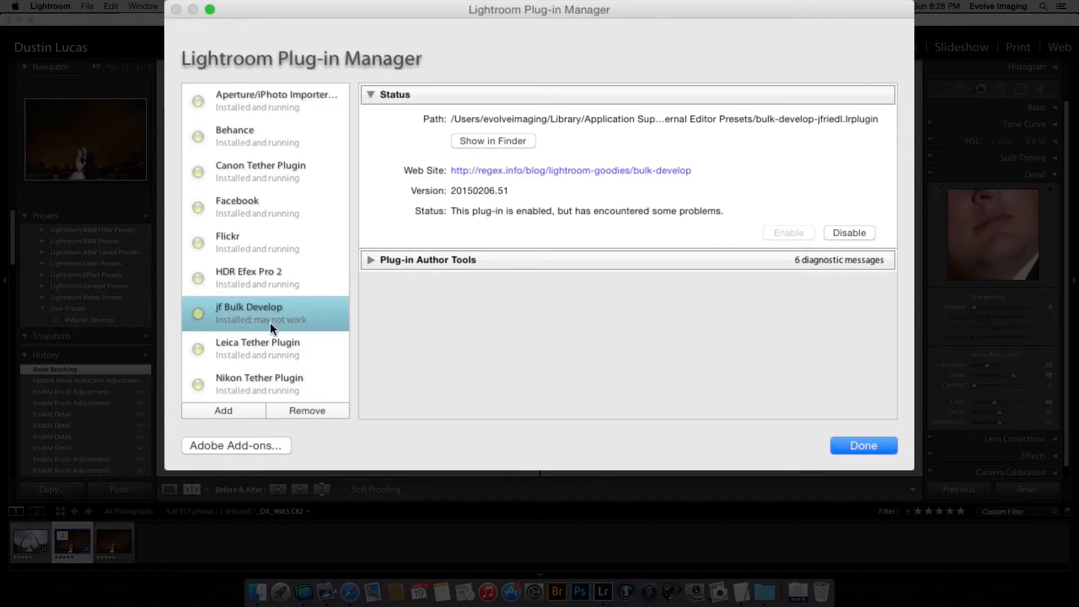
click(299, 406)
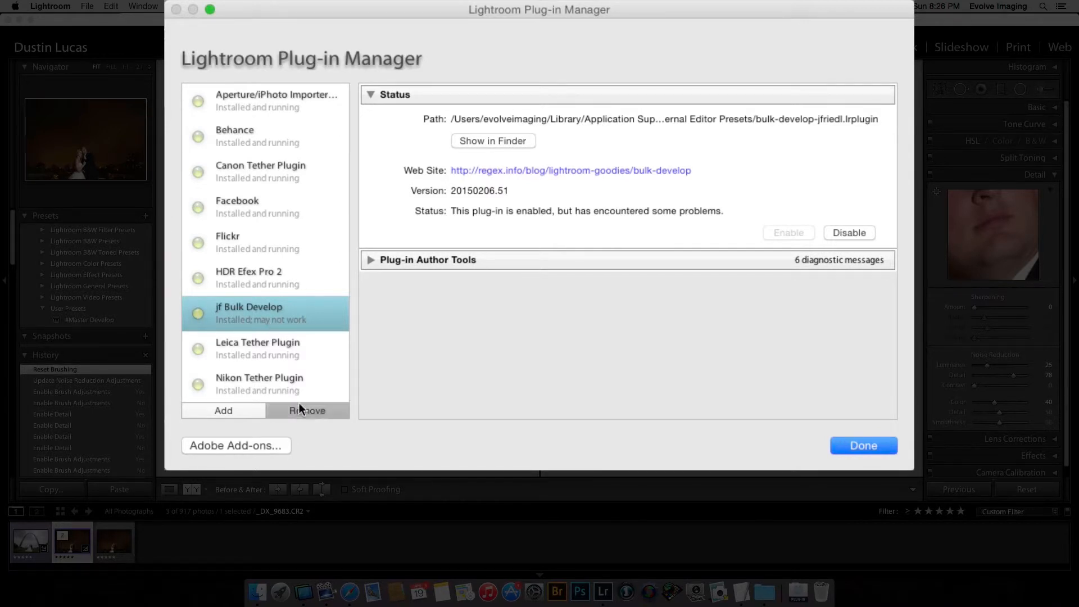
- Add bulk-develop-jfriedl.lrplugin from the Downloads folder as a plug-in and close the Plug-in Manager
click(227, 409)
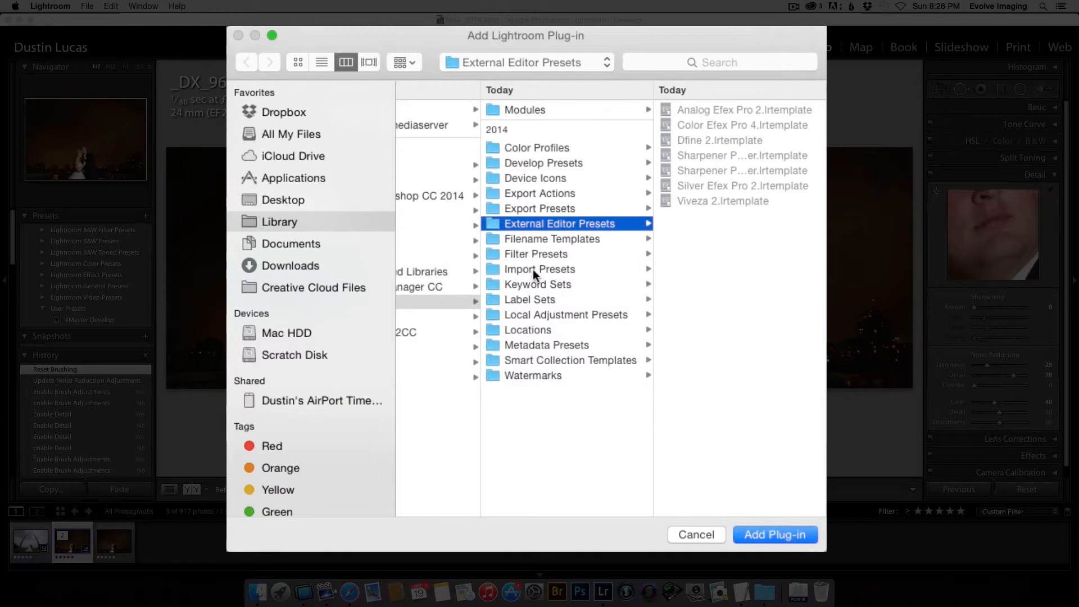
click(280, 242)
click(279, 265)
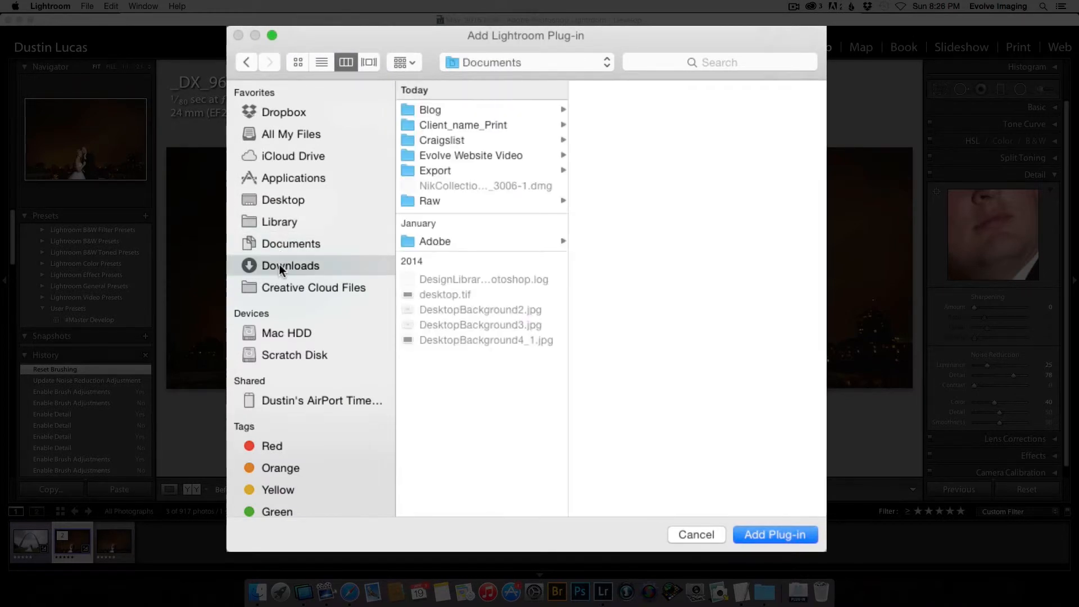
click(440, 111)
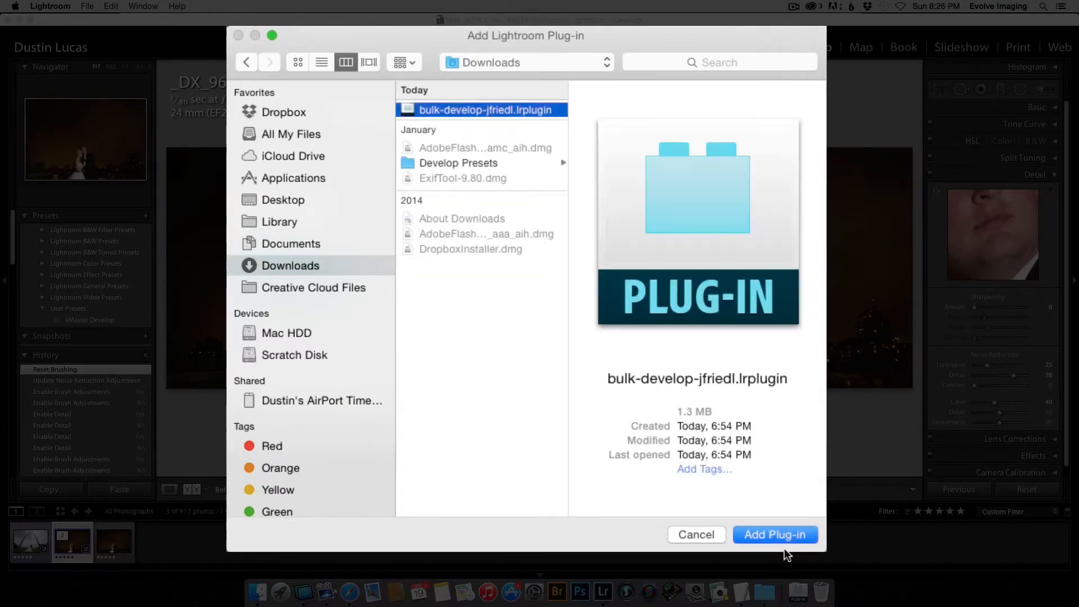
click(776, 535)
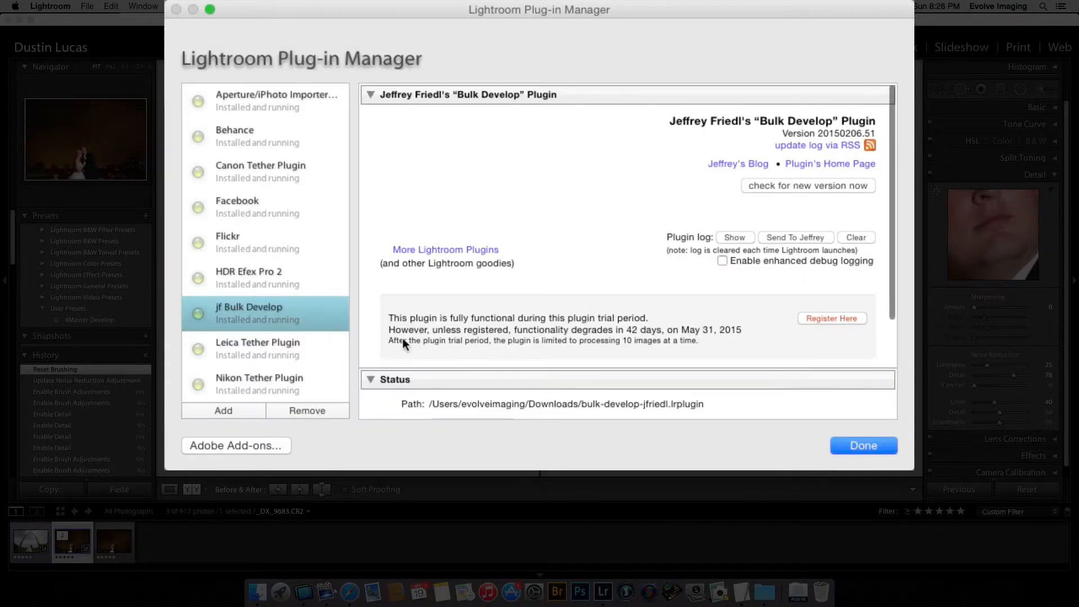
click(853, 447)
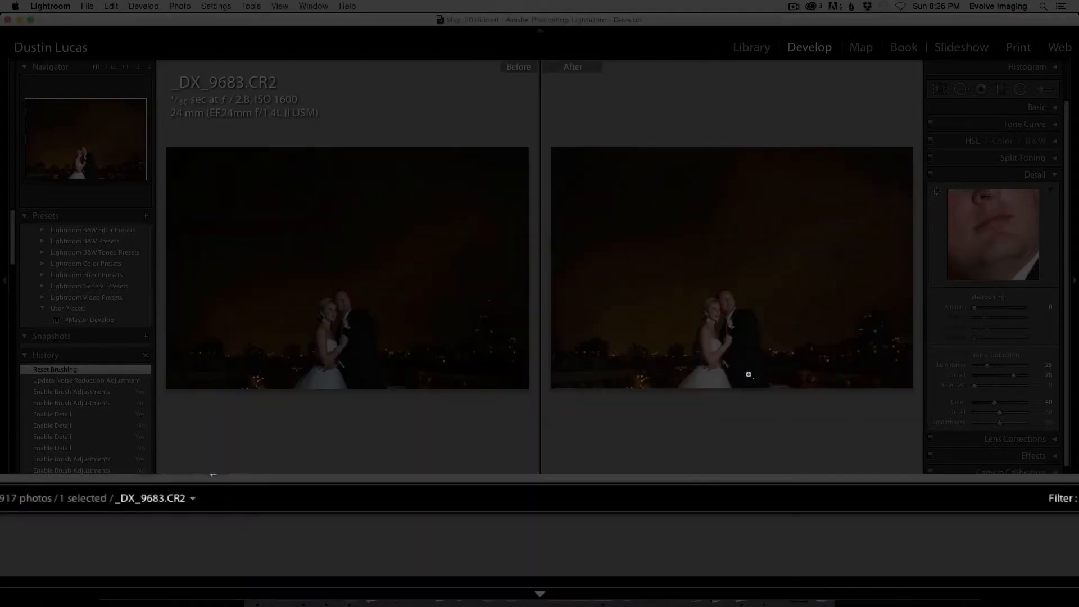
click(87, 6)
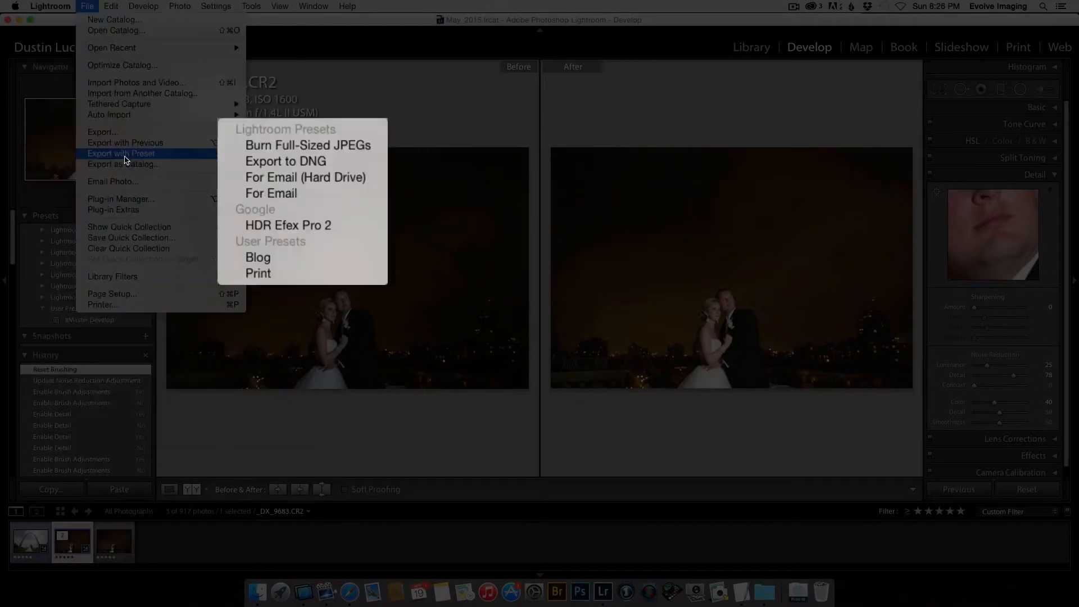
mouse_move(134, 211)
click(252, 292)
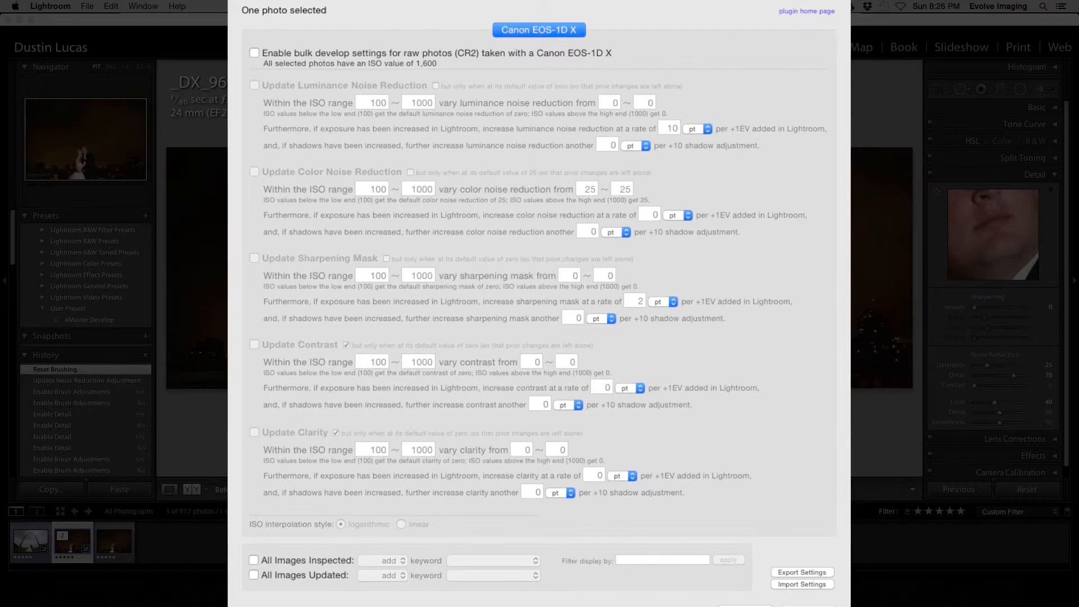
drag(398, 0, 360, 1)
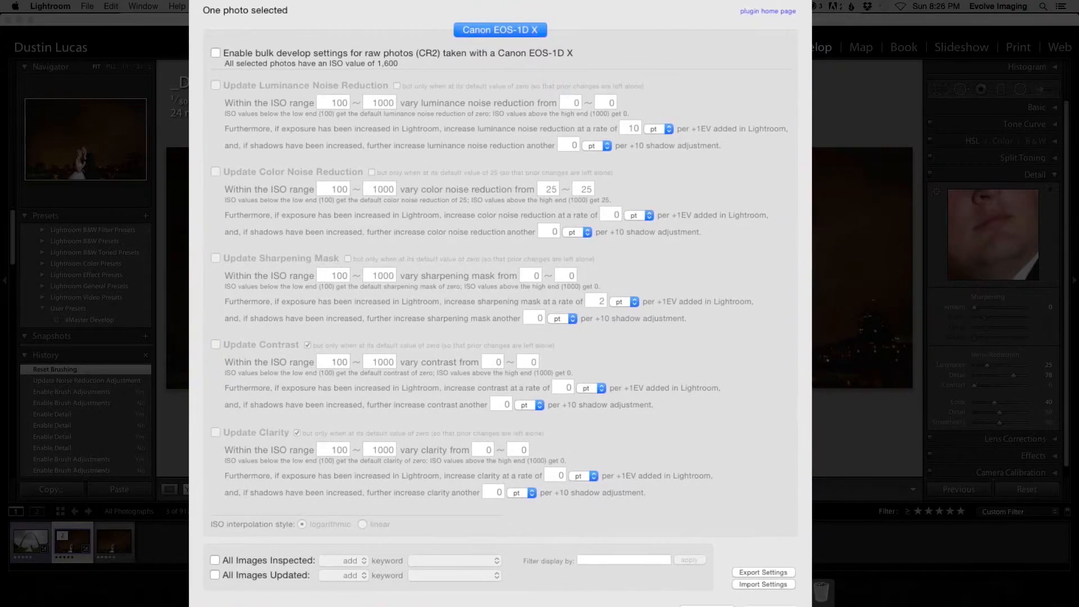
click(216, 53)
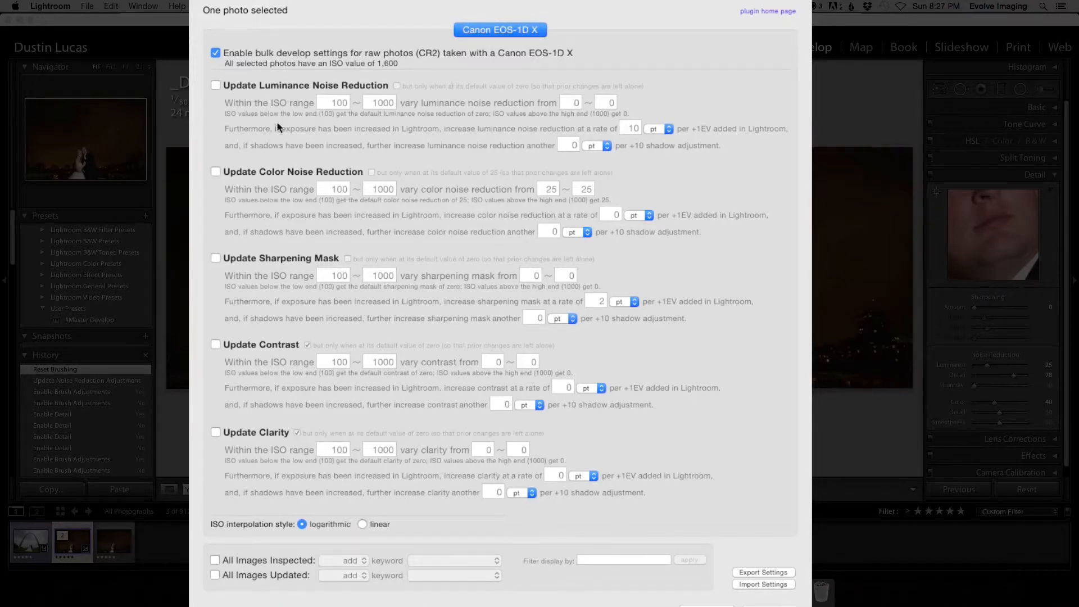
click(214, 84)
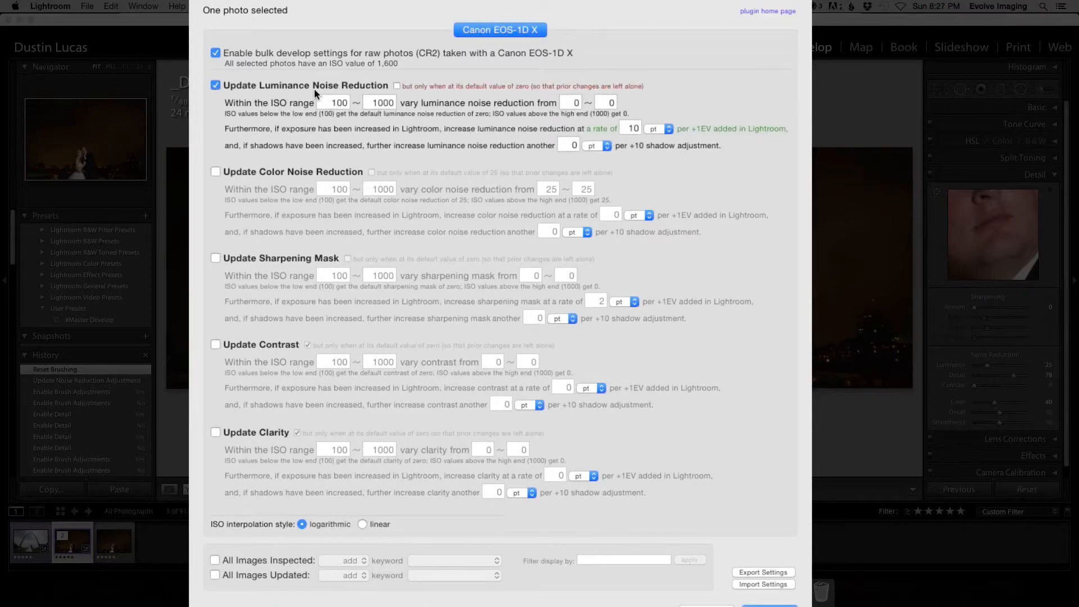
click(214, 172)
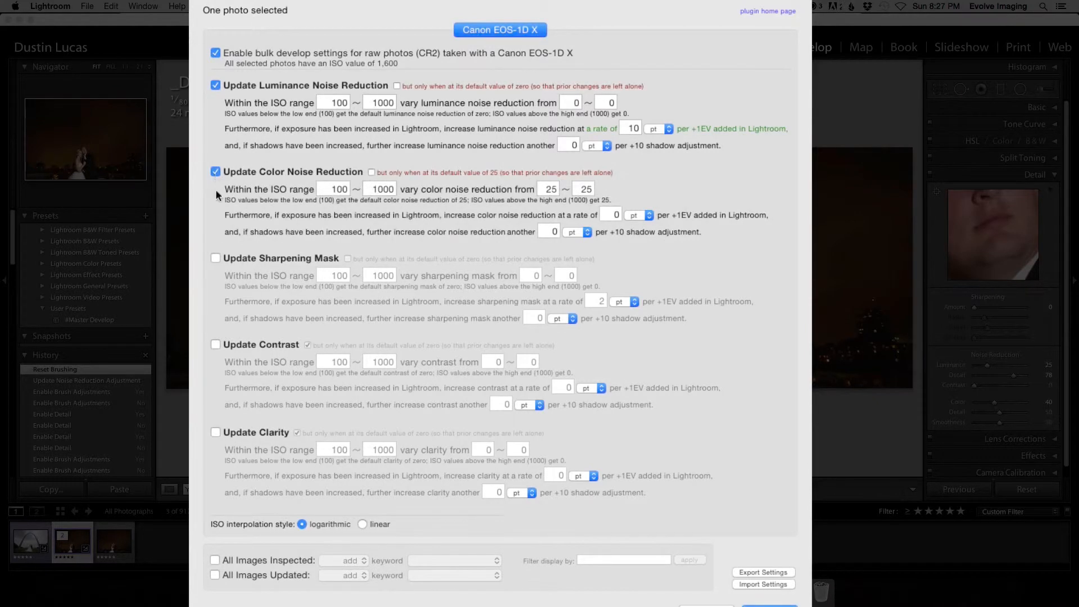
click(213, 257)
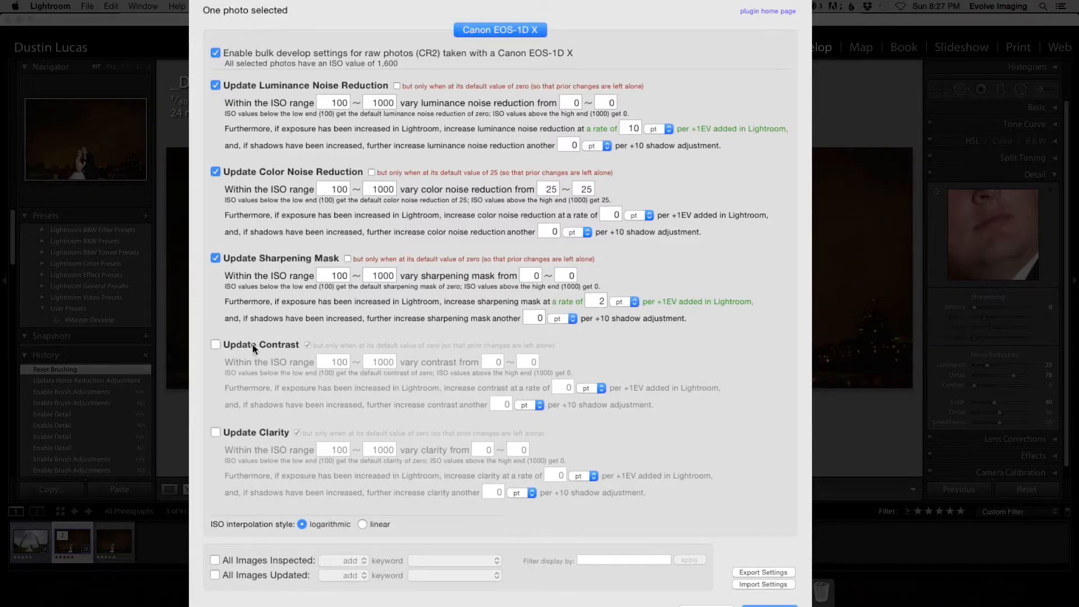
click(216, 345)
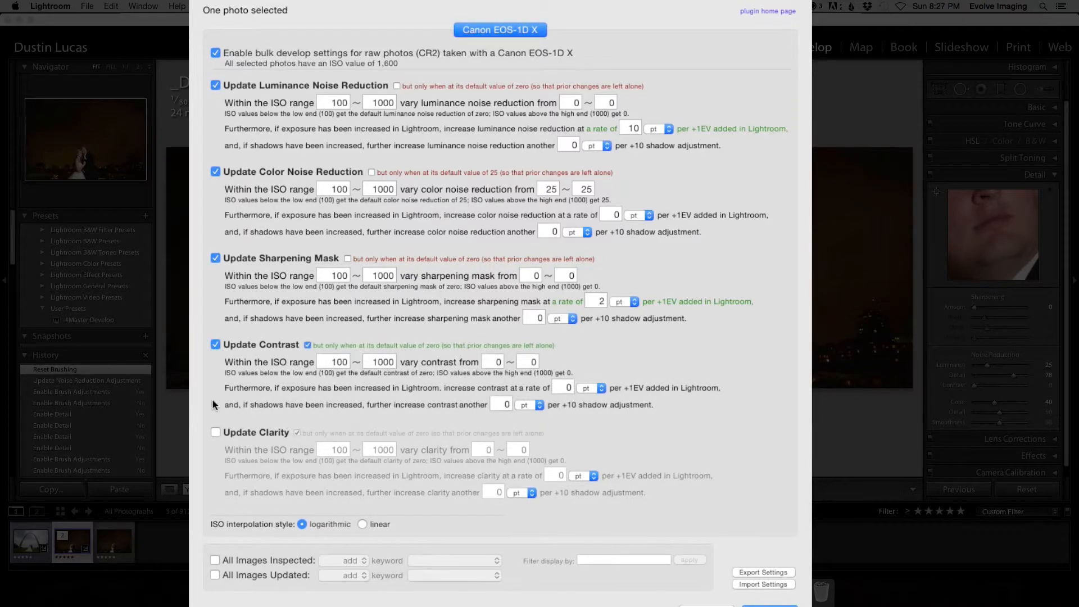
click(215, 432)
click(216, 433)
click(213, 345)
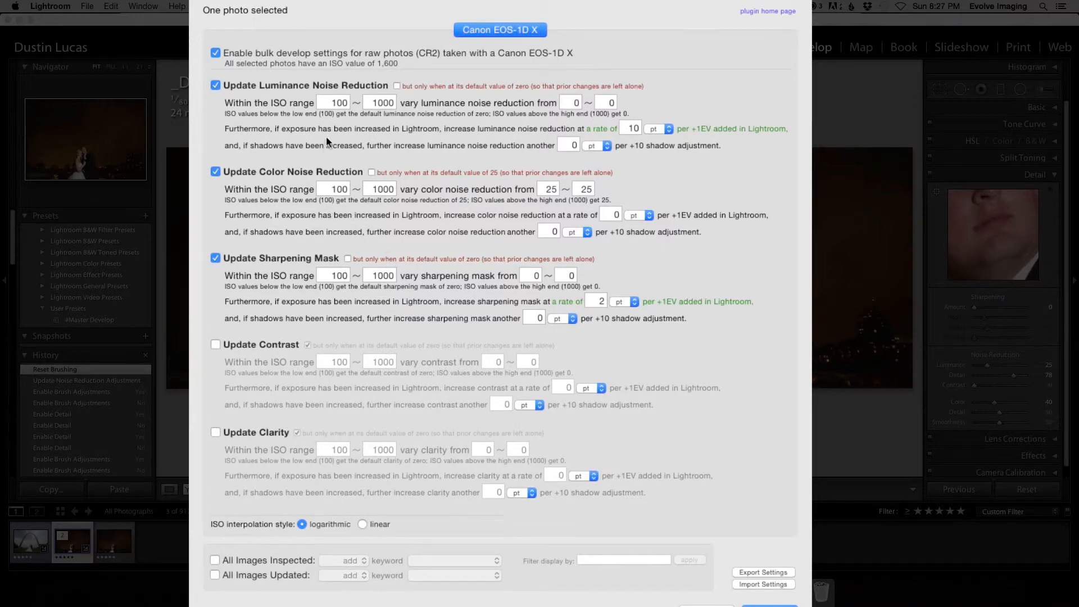
drag(331, 102, 348, 103)
click(707, 606)
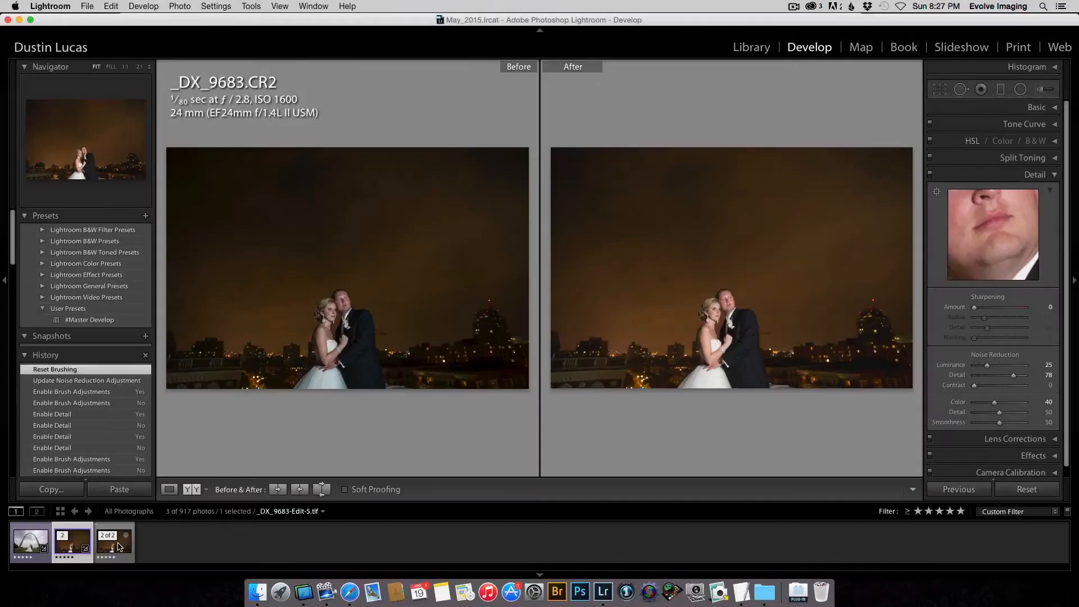
- Check the arch photo's noise reduction settings, then return the night photo _DX_9683.CR2 to its earlier Enable Detail history state
click(30, 541)
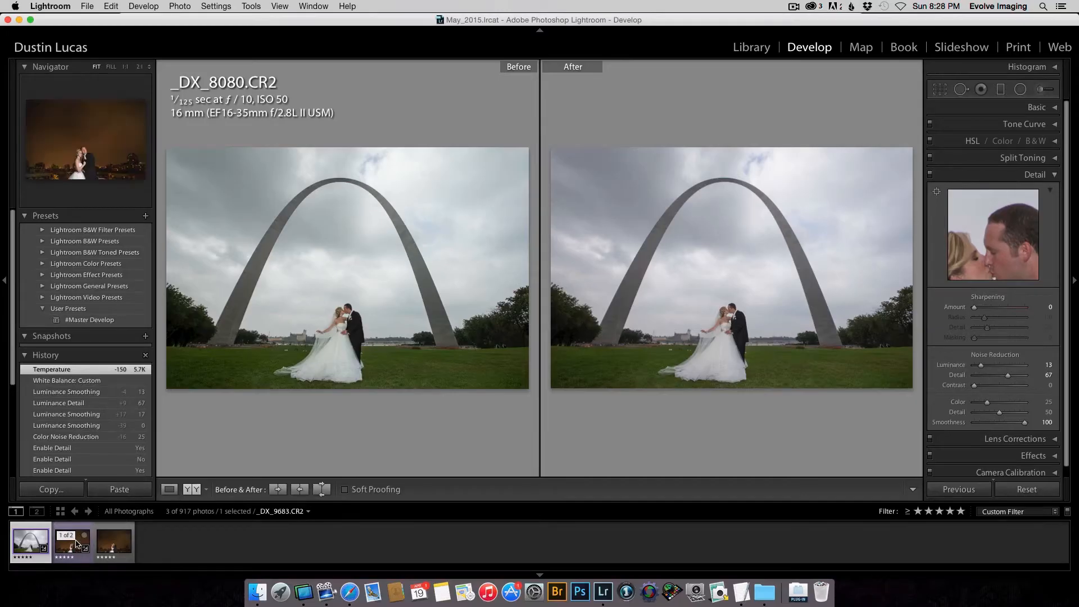
click(74, 544)
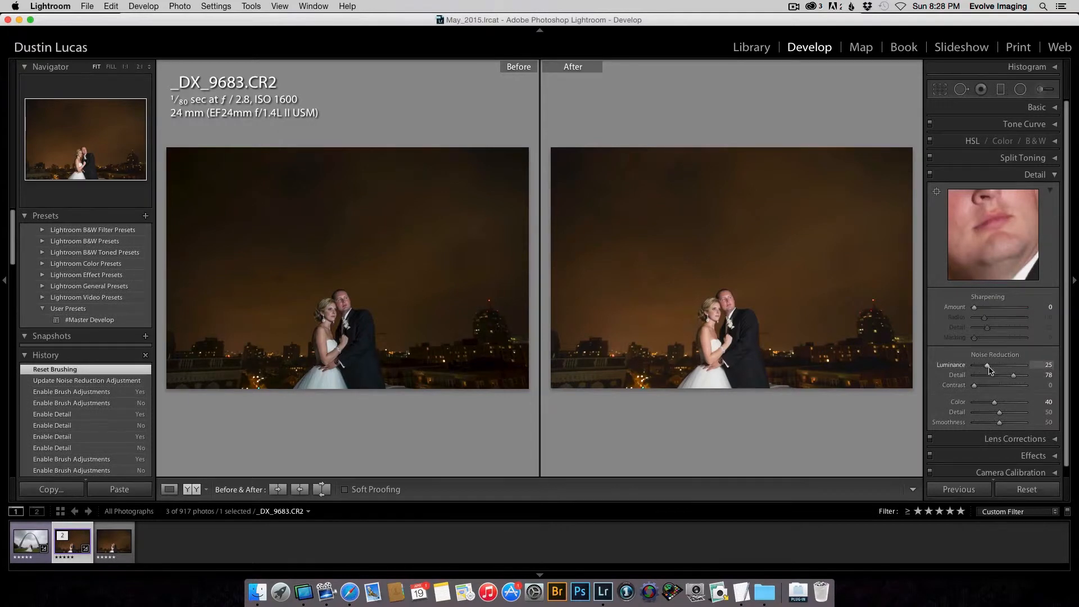
click(77, 382)
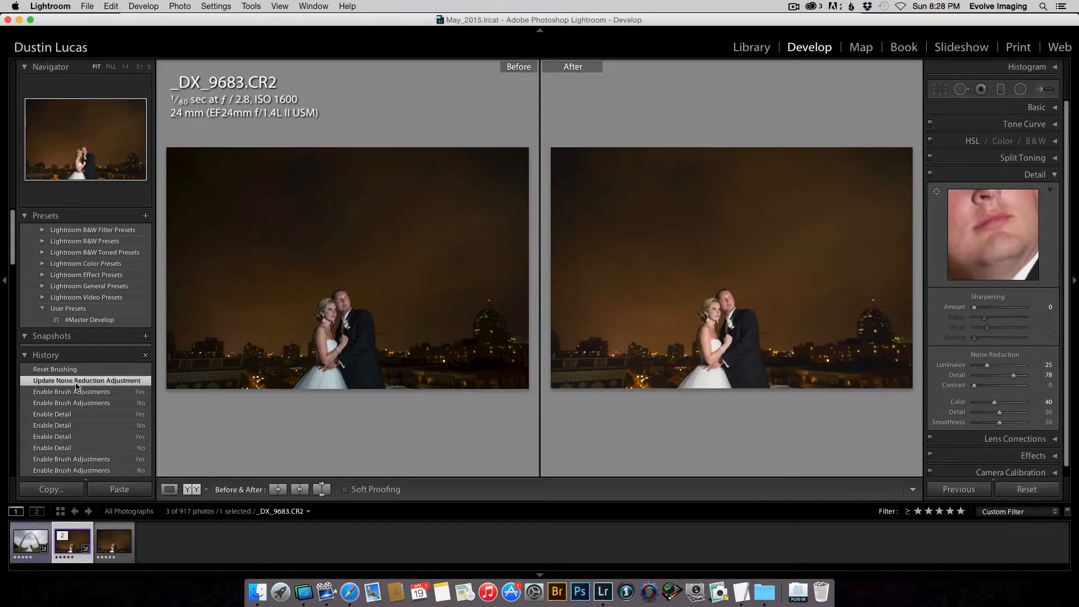
click(69, 414)
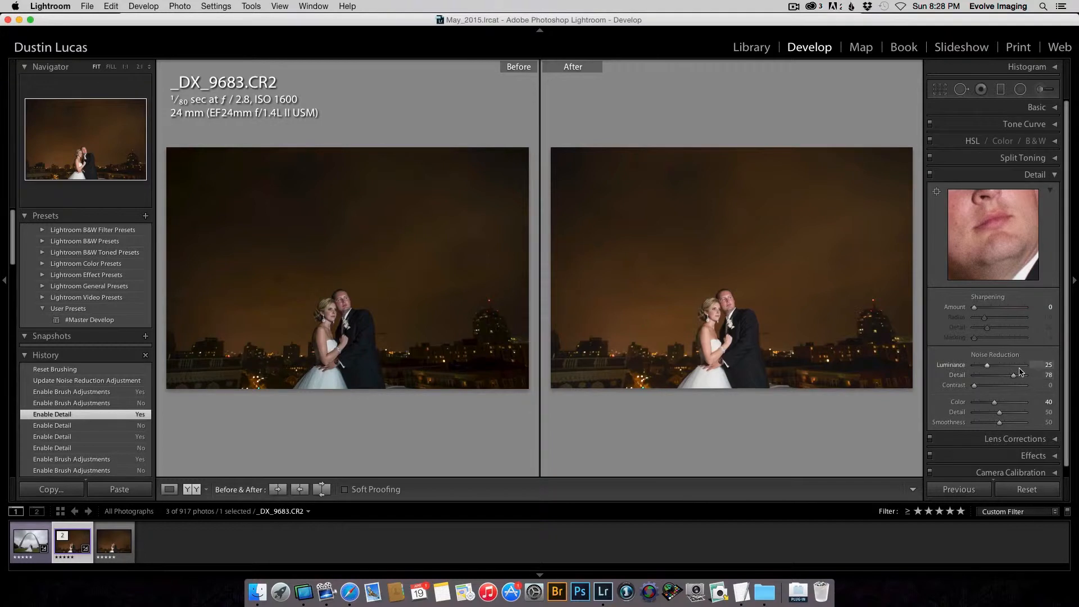
- Set the night photo's Luminance noise reduction to 39 while checking the groom's face up close
click(728, 305)
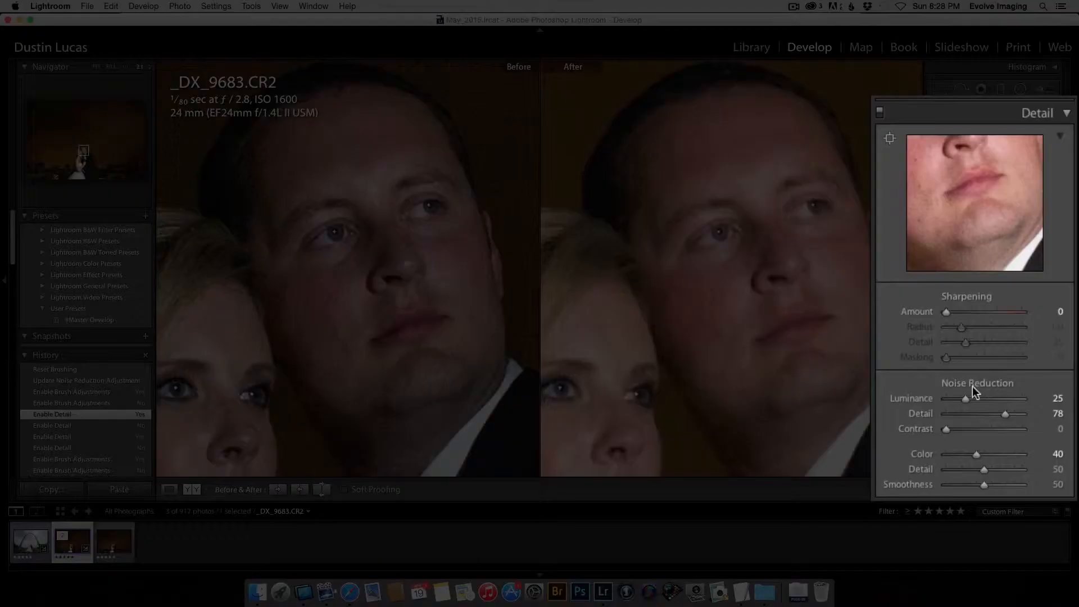
drag(969, 398, 977, 398)
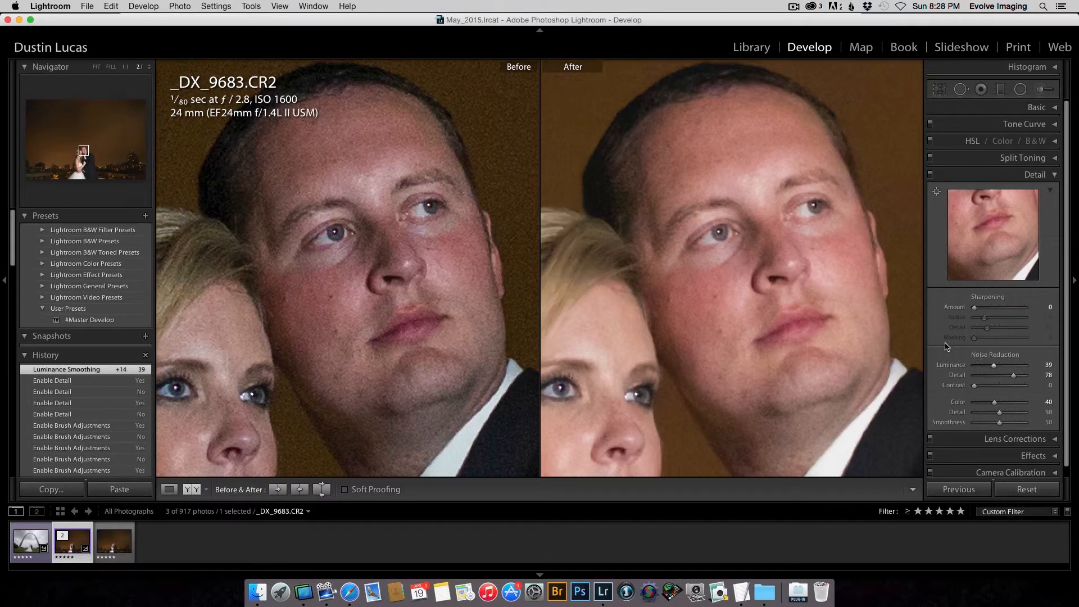
key(space)
click(820, 345)
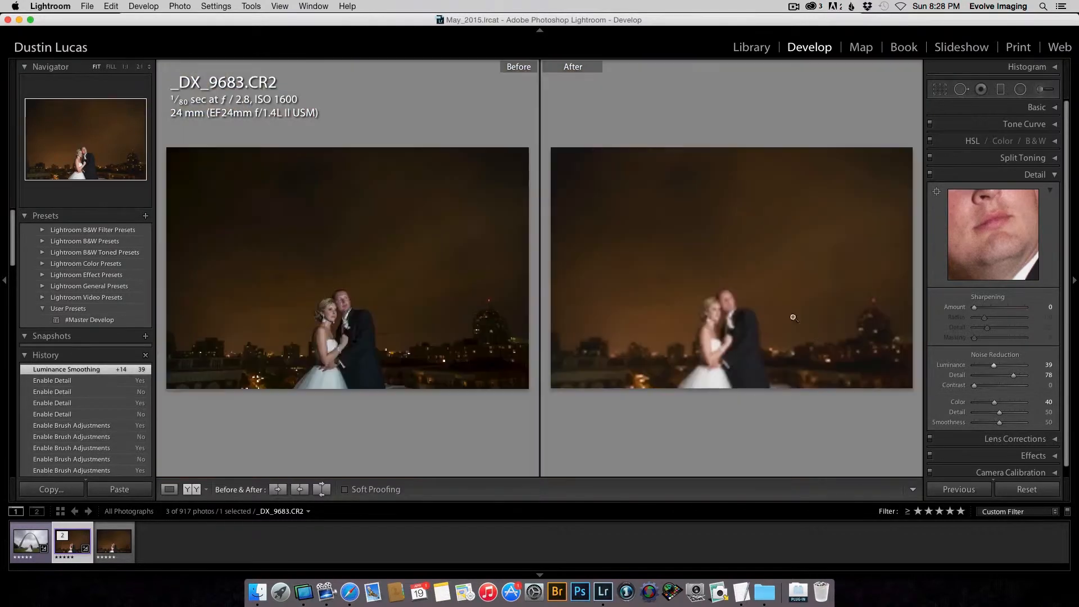
- Start applying bulk develop settings to the night photo, enabling them for Canon EOS-1D X raw files with Update Luminance Noise Reduction
click(81, 5)
mouse_move(165, 213)
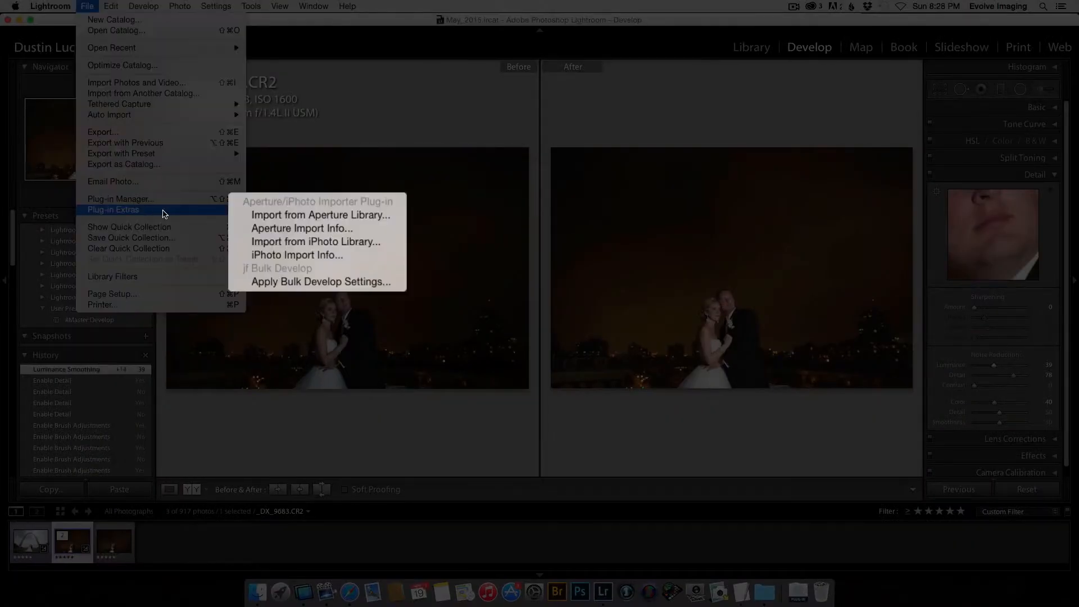
click(296, 281)
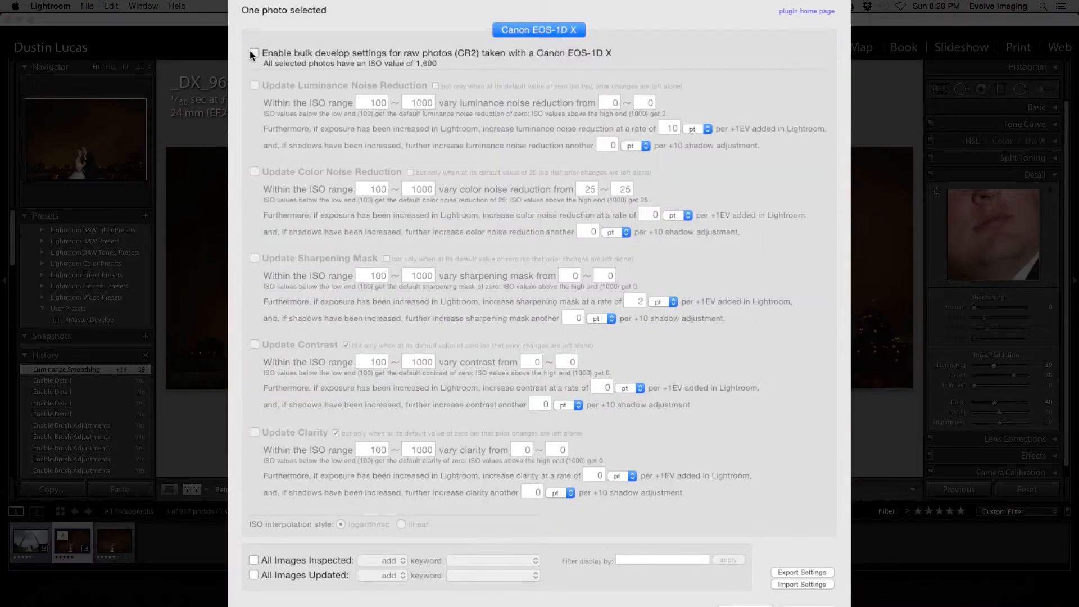
click(250, 52)
click(252, 85)
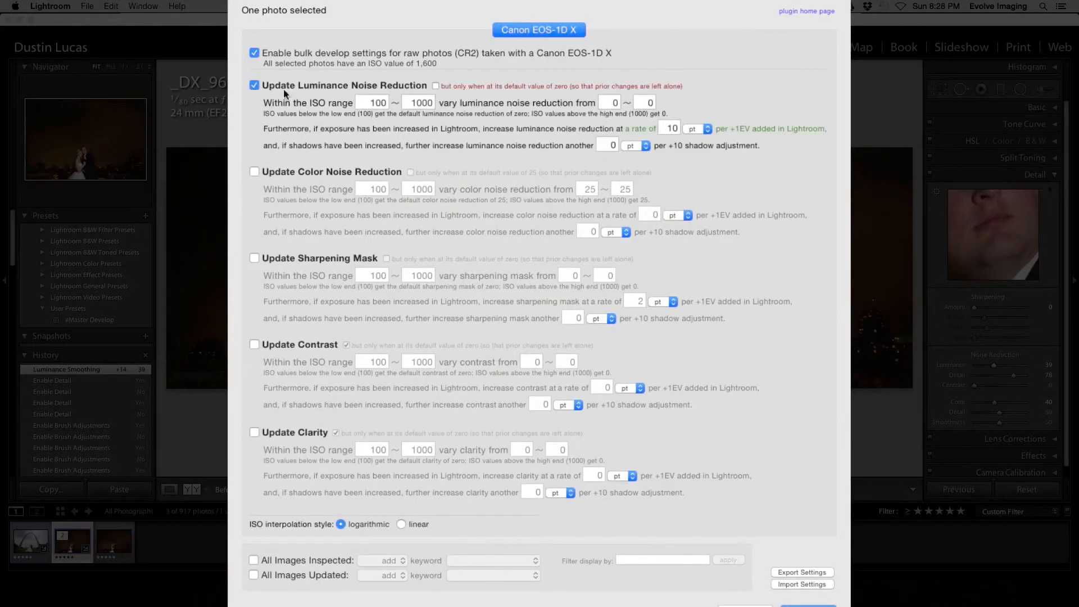
- Vary luminance noise reduction from 13 to 39 across the ISO range 50 to 1600
click(362, 102)
text(50)
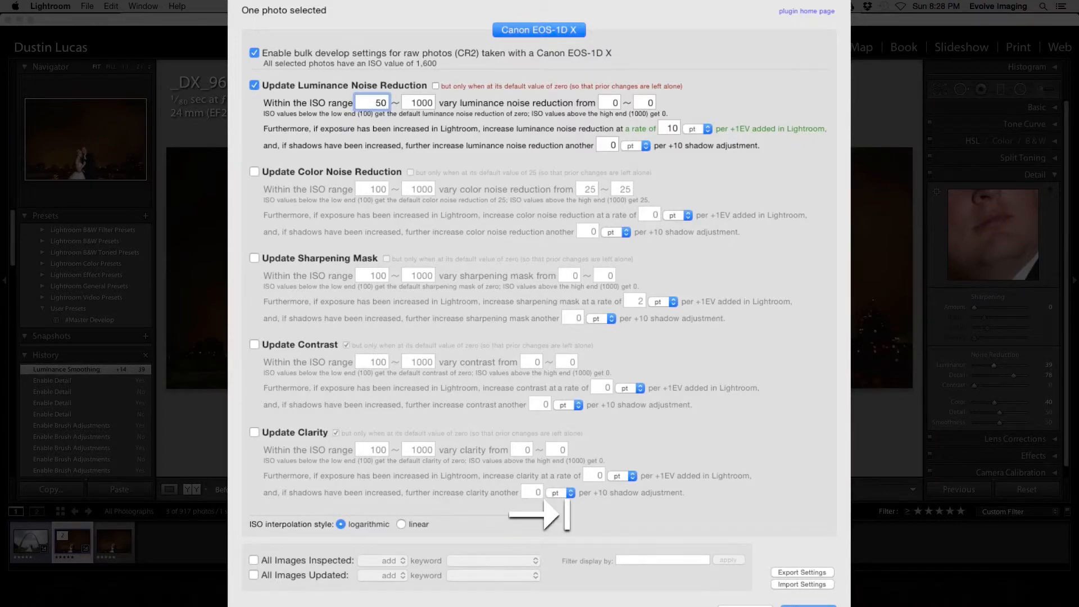
key(Tab)
text(1600)
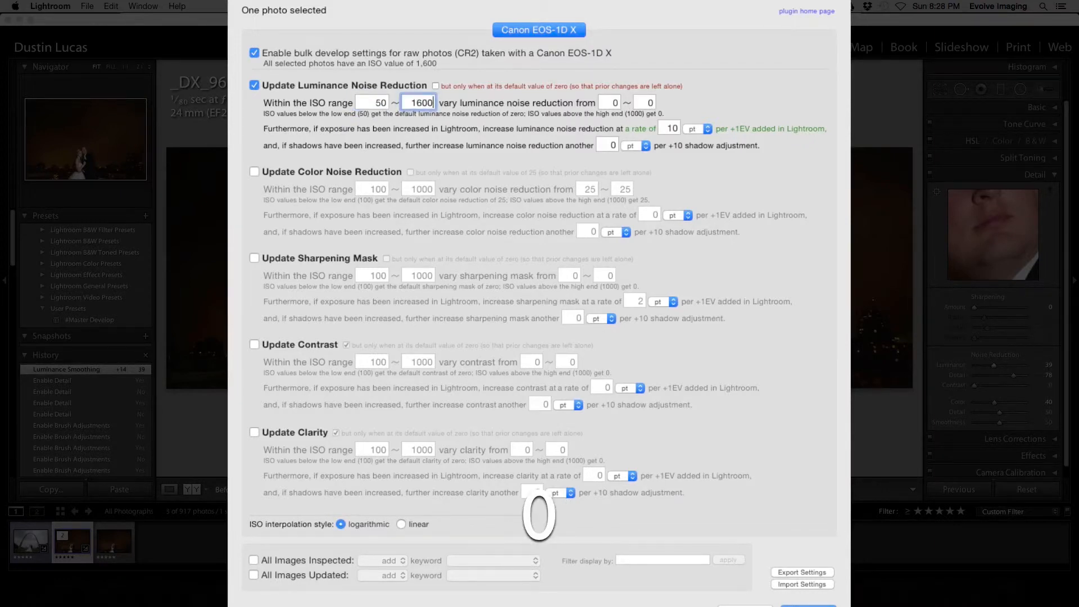
key(Tab)
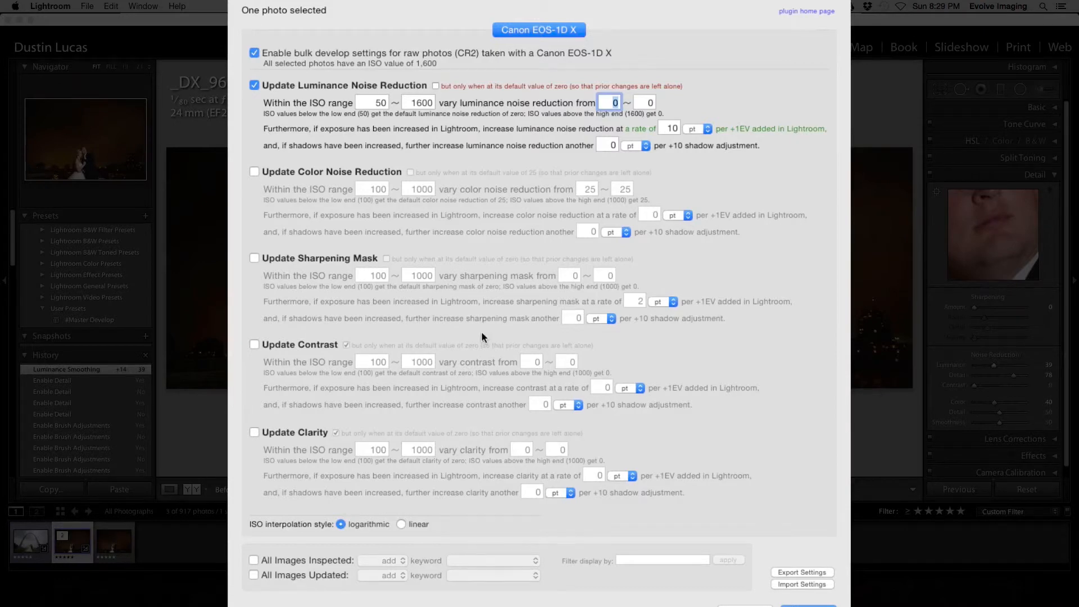
text(13)
click(648, 102)
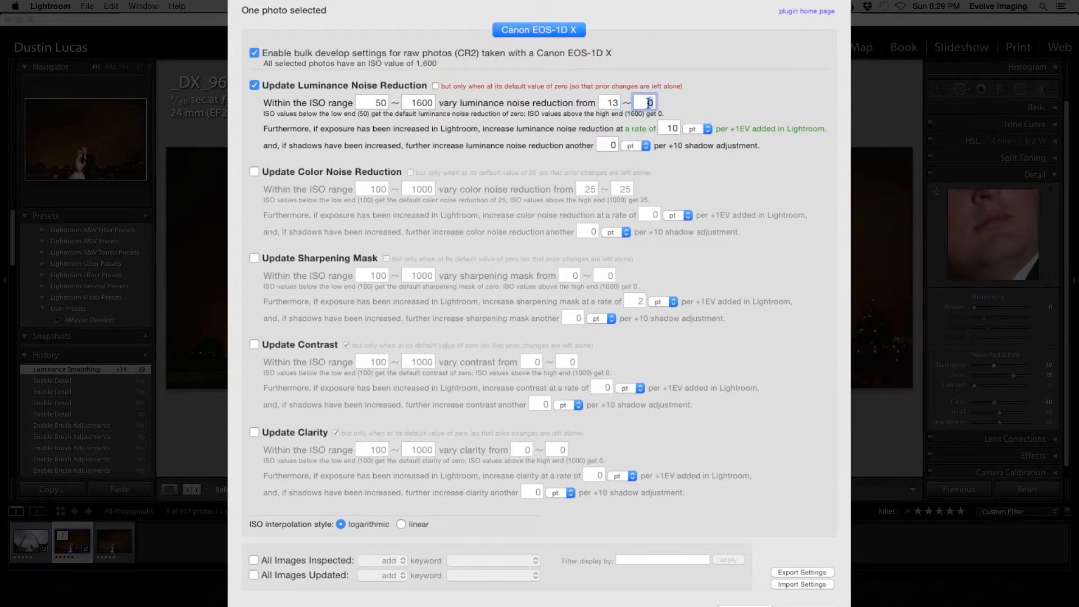
text(39)
- Set the luminance noise reduction increase to 3 pt per +1EV of exposure and 1 pt per +10 shadow adjustment
double_click(671, 128)
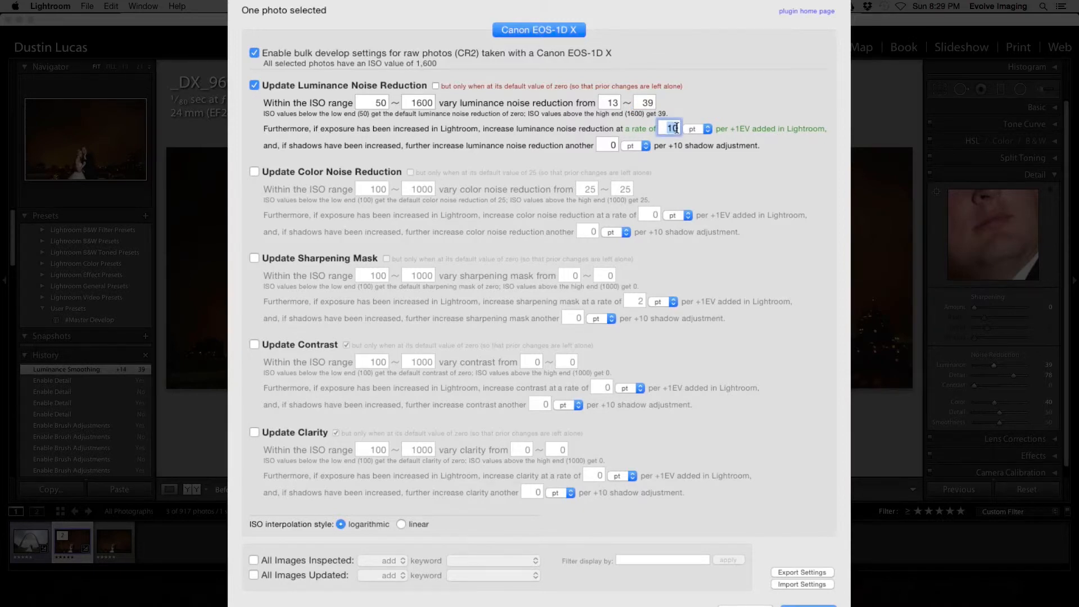
text(2)
drag(239, 79, 372, 78)
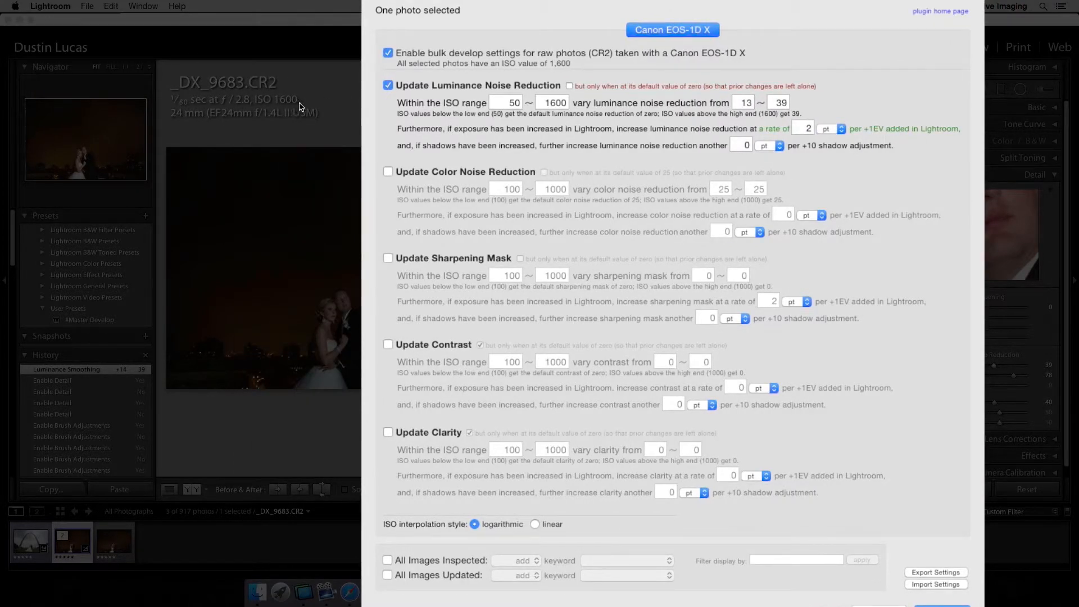
click(808, 128)
text(3)
click(741, 145)
text(1)
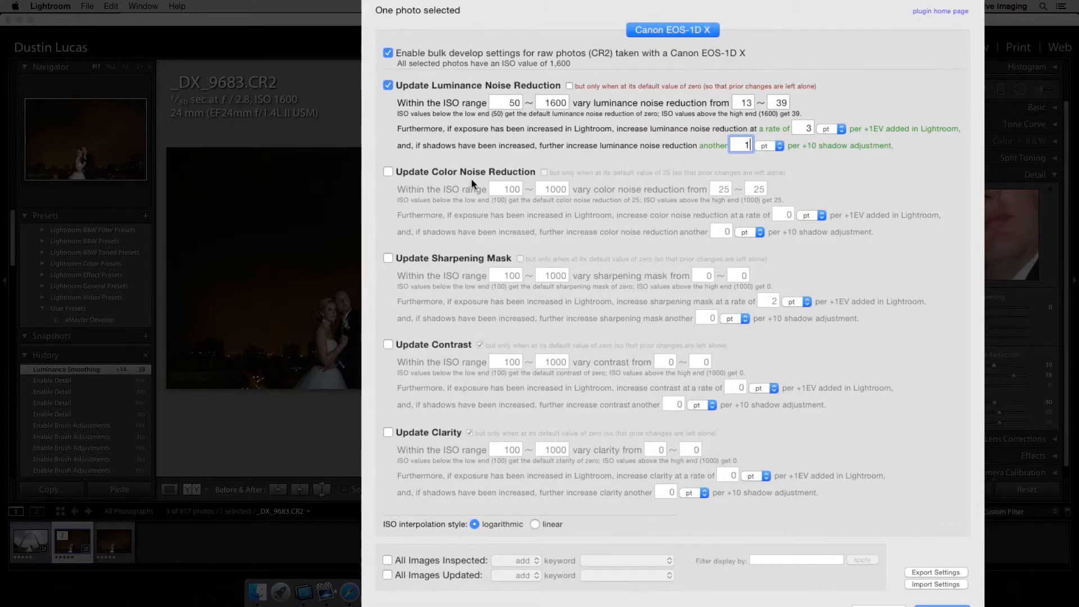
- Enable Update Color Noise Reduction, varying color noise reduction from 25 to 40 across the ISO range 50 to 1600
click(388, 172)
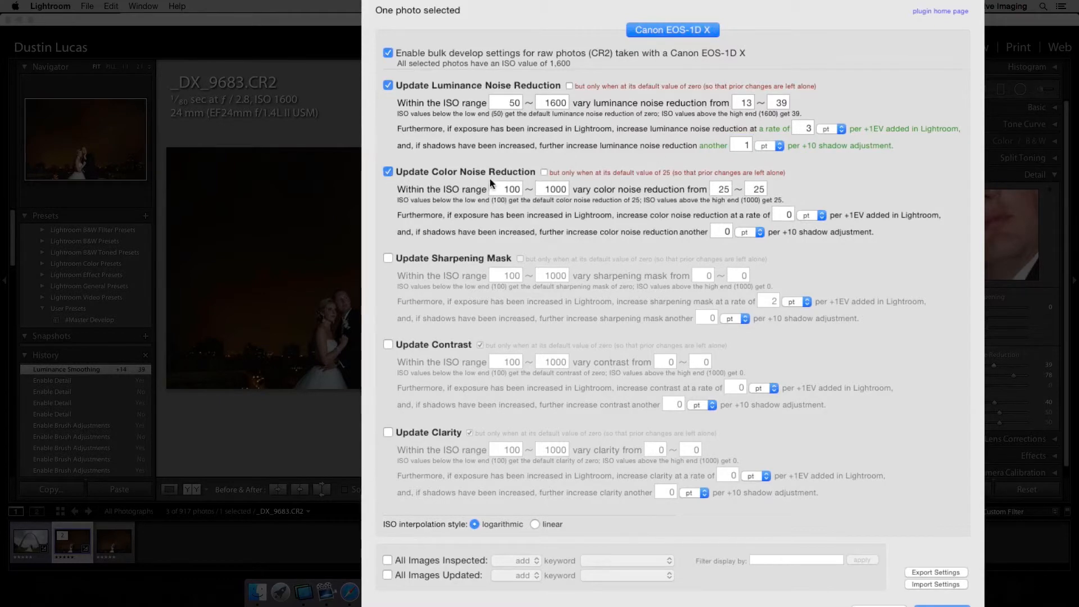
drag(497, 186, 531, 192)
text(50)
key(Tab)
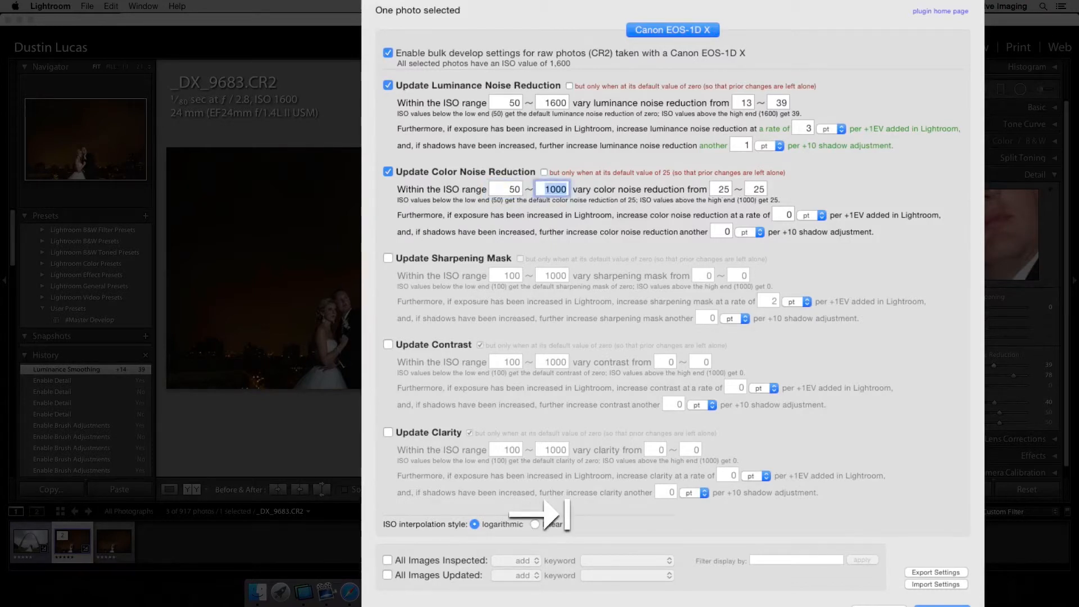
text(1600)
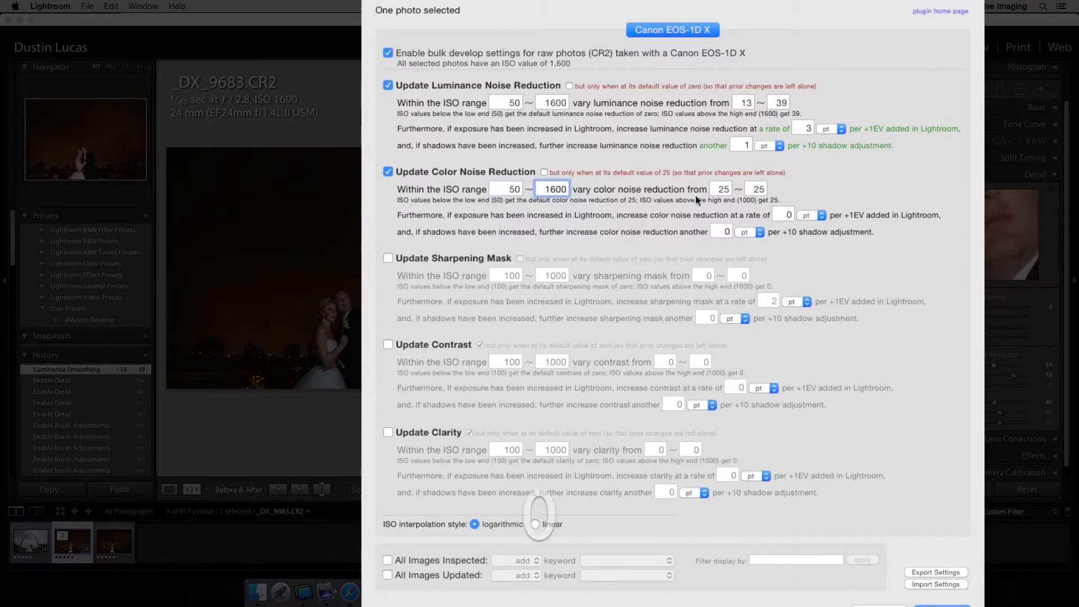
click(724, 190)
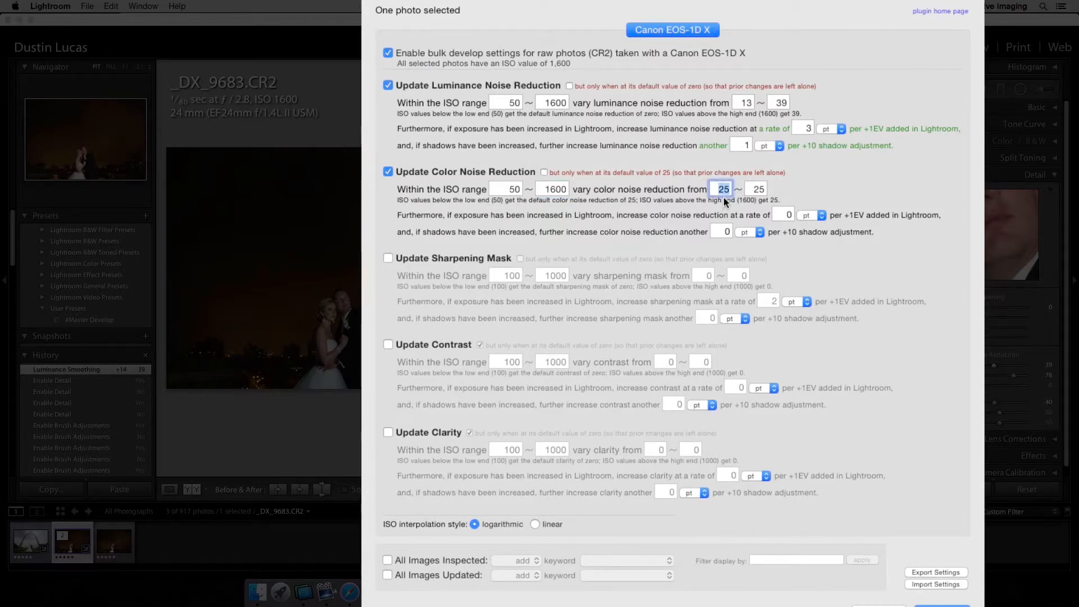
click(752, 195)
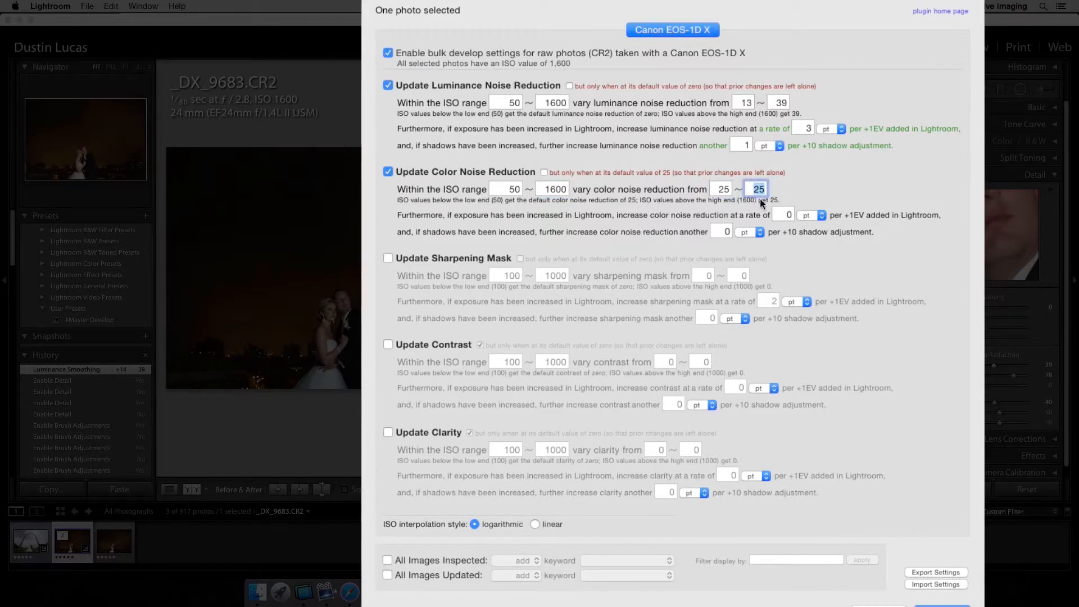
text(40)
- Set the color noise reduction increase to 3 pt per +1EV of exposure and 1 pt per +10 shadow adjustment
click(783, 215)
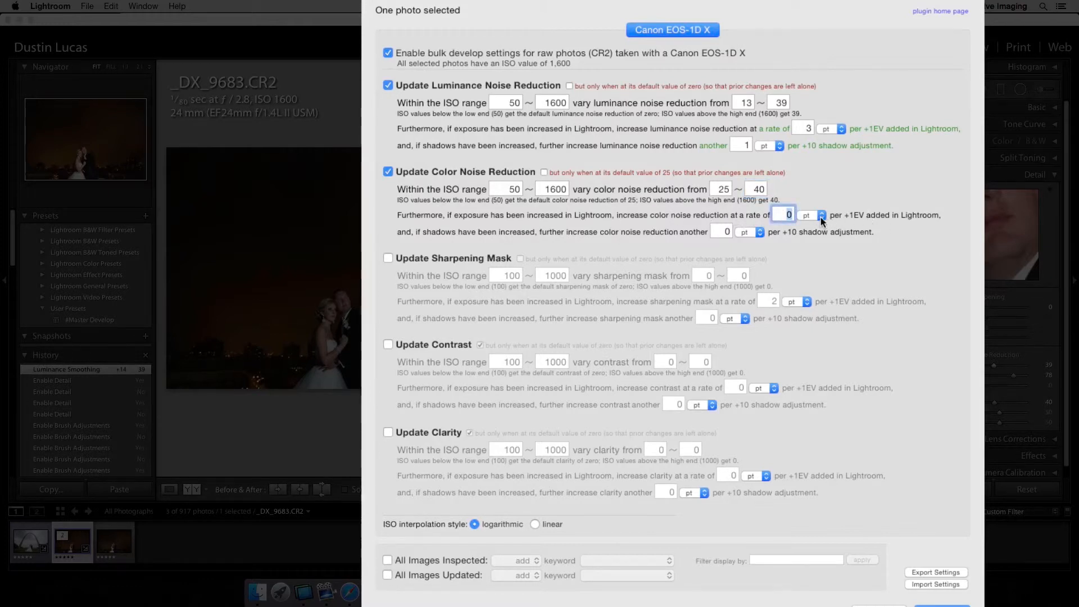
text(3)
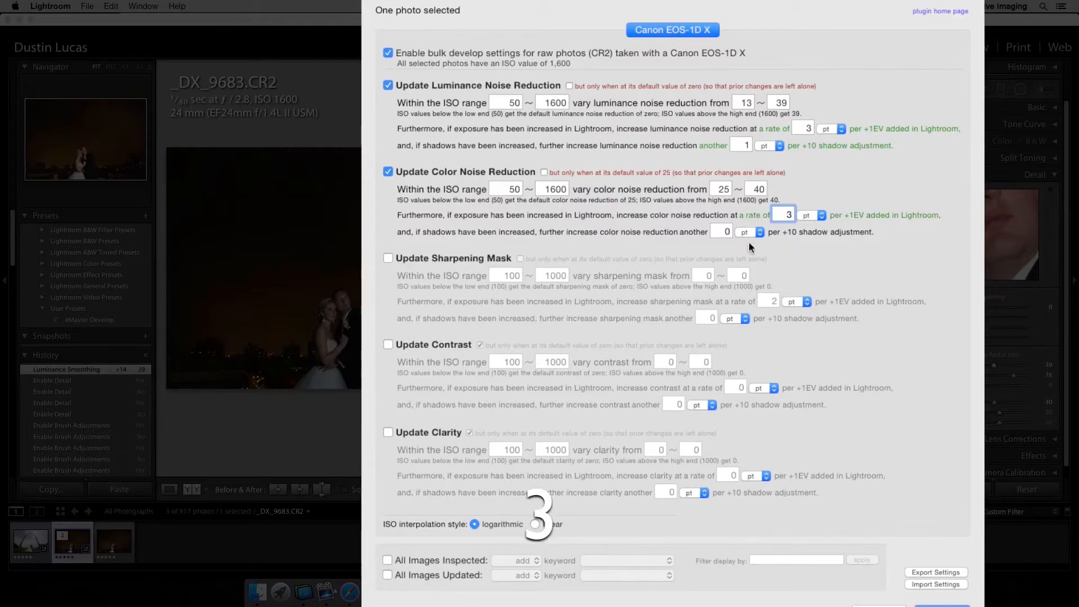
click(724, 232)
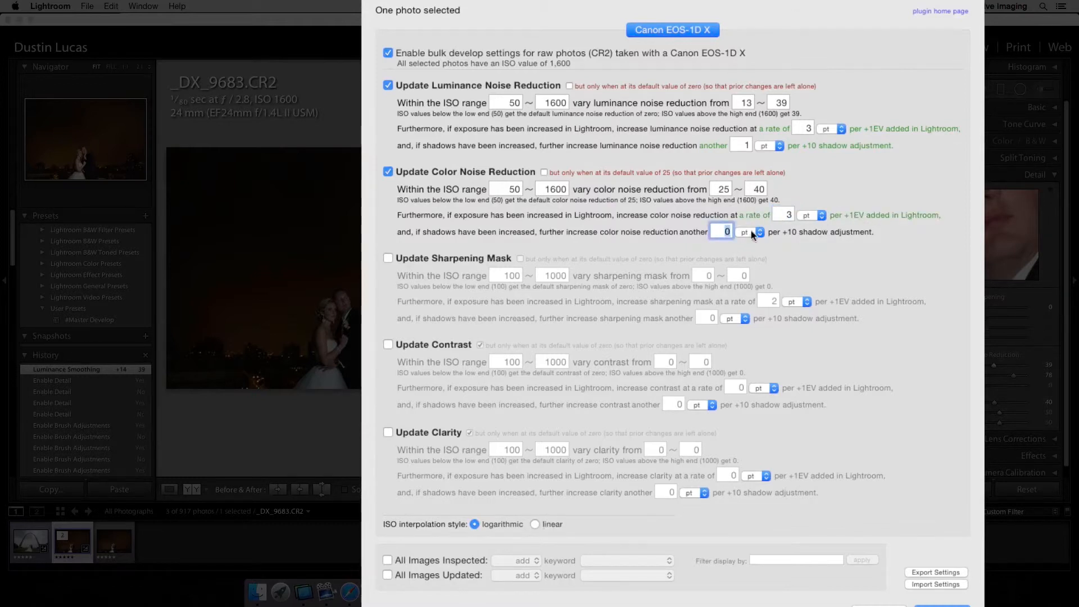
text(1)
- Apply the bulk develop settings to the night photo, and return it to the Luminance Smoothing history state
key(Return)
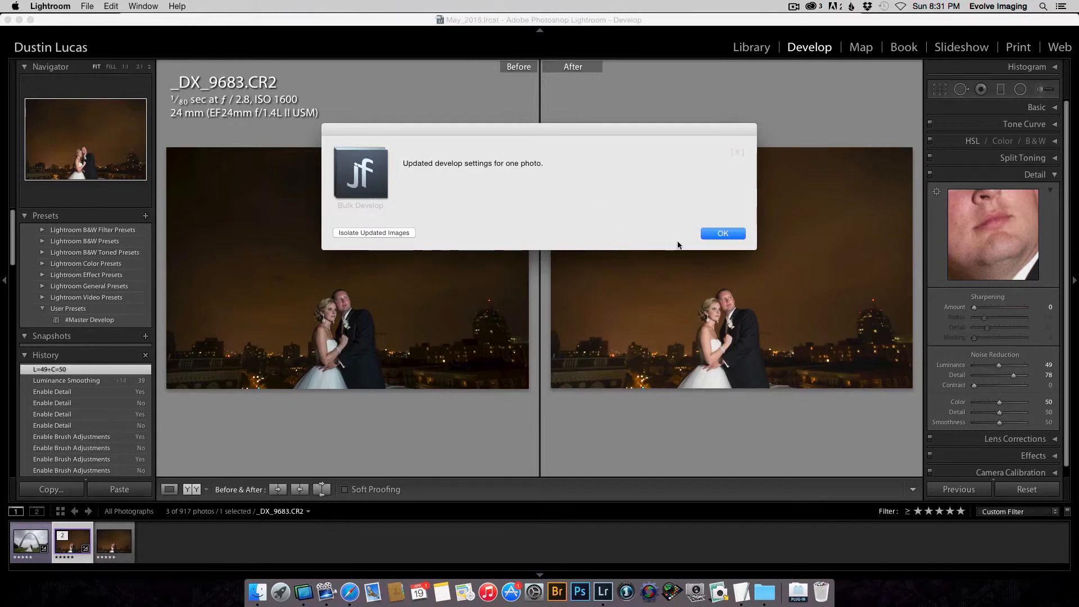
click(713, 238)
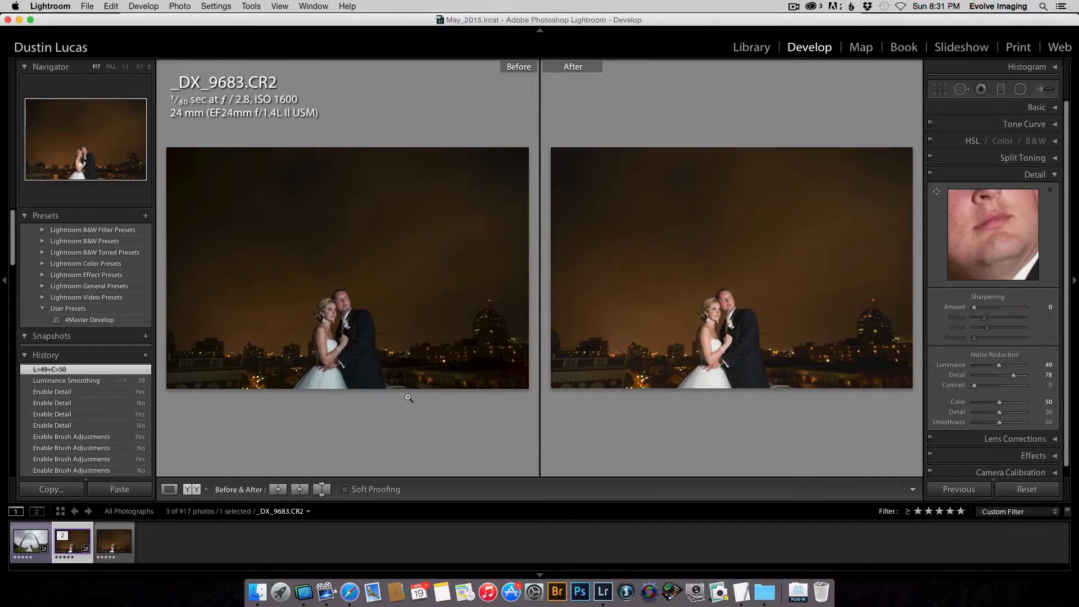
click(77, 382)
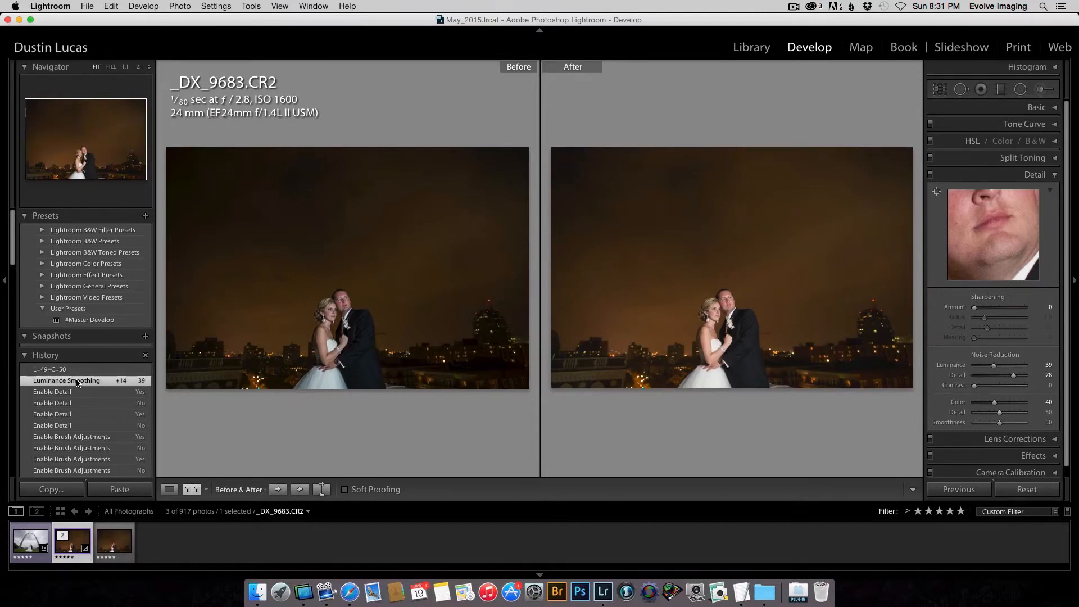
- In the Library grid, filter the photos to a rating of one star or higher and select them all
key(g)
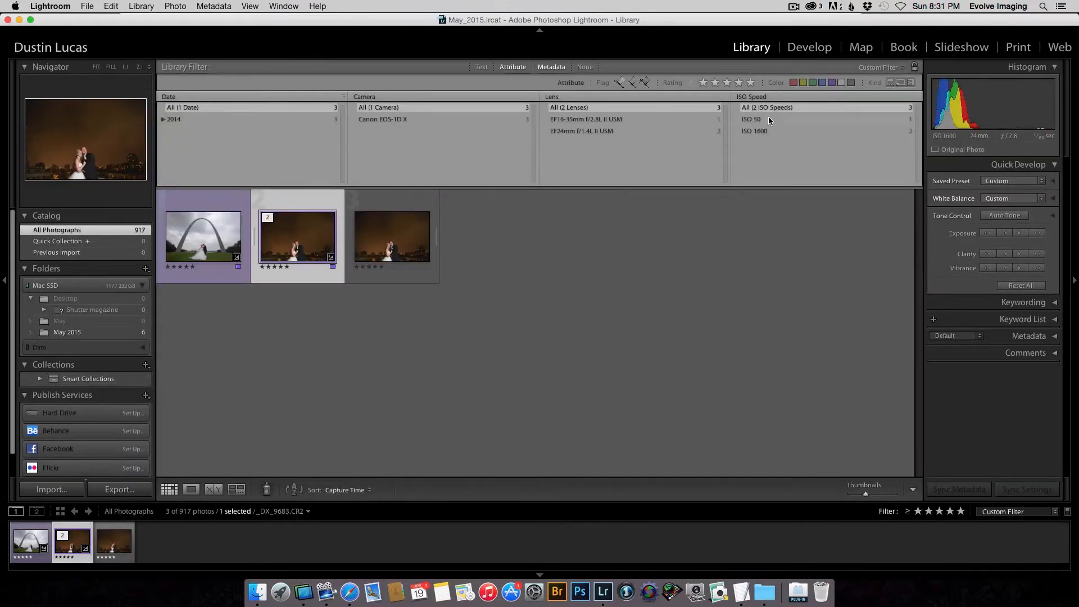
click(752, 83)
click(703, 82)
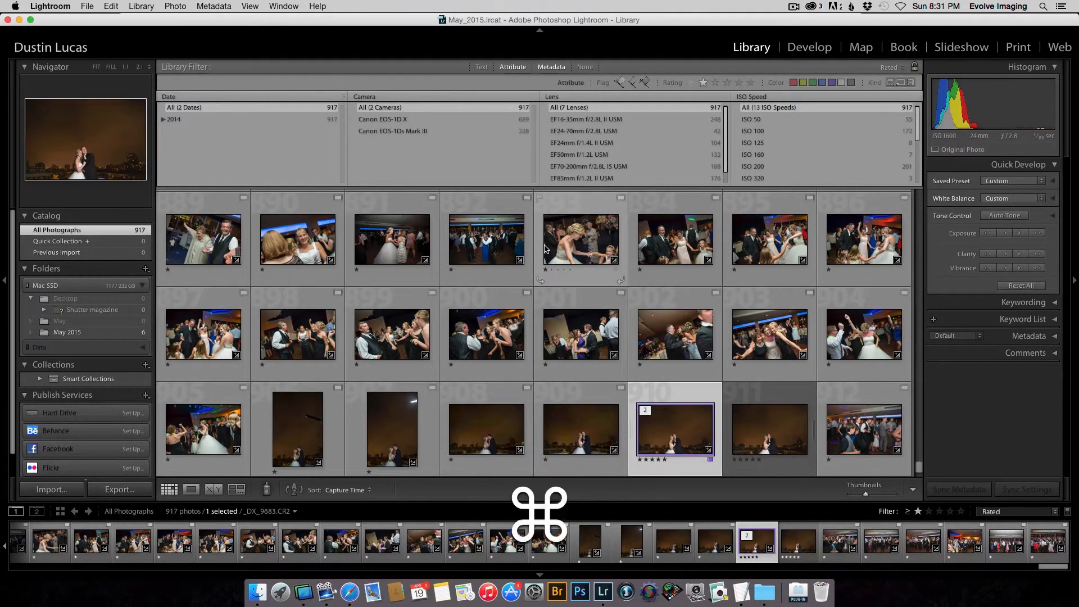
key(super+a)
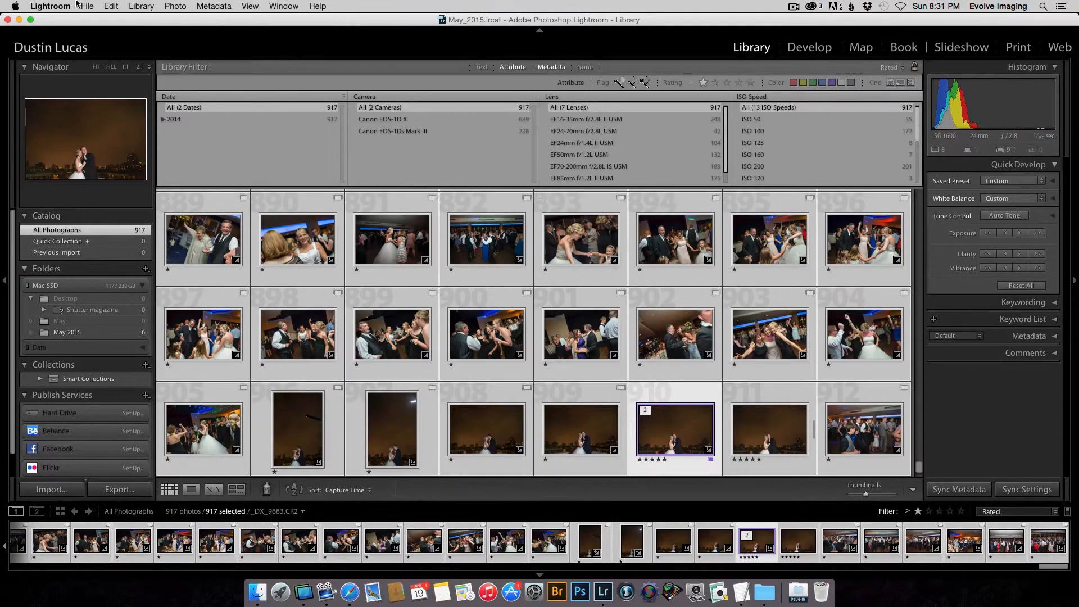
click(87, 7)
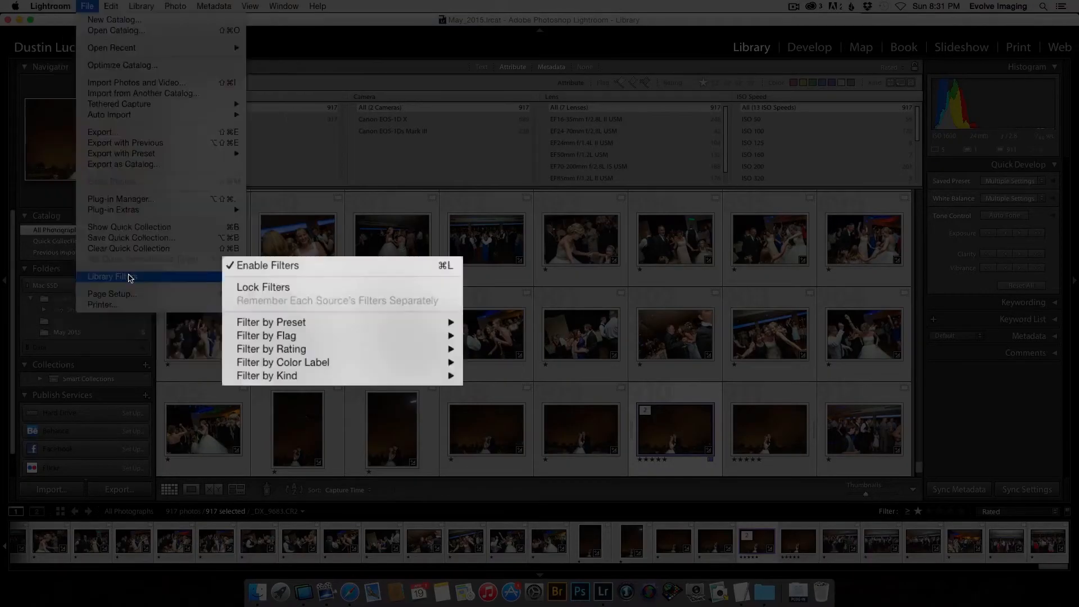
mouse_move(149, 211)
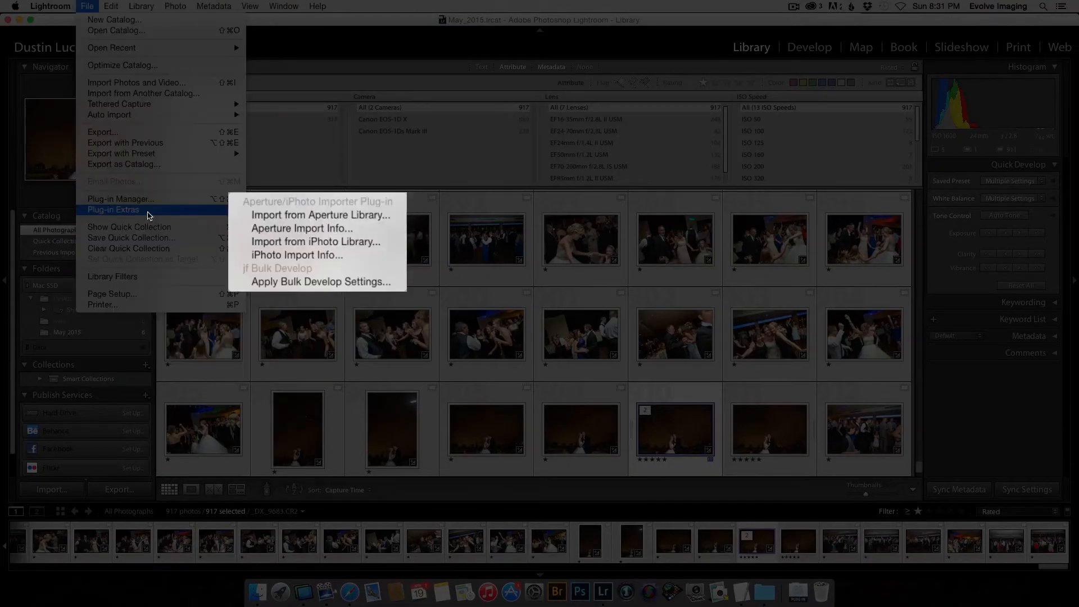
click(313, 283)
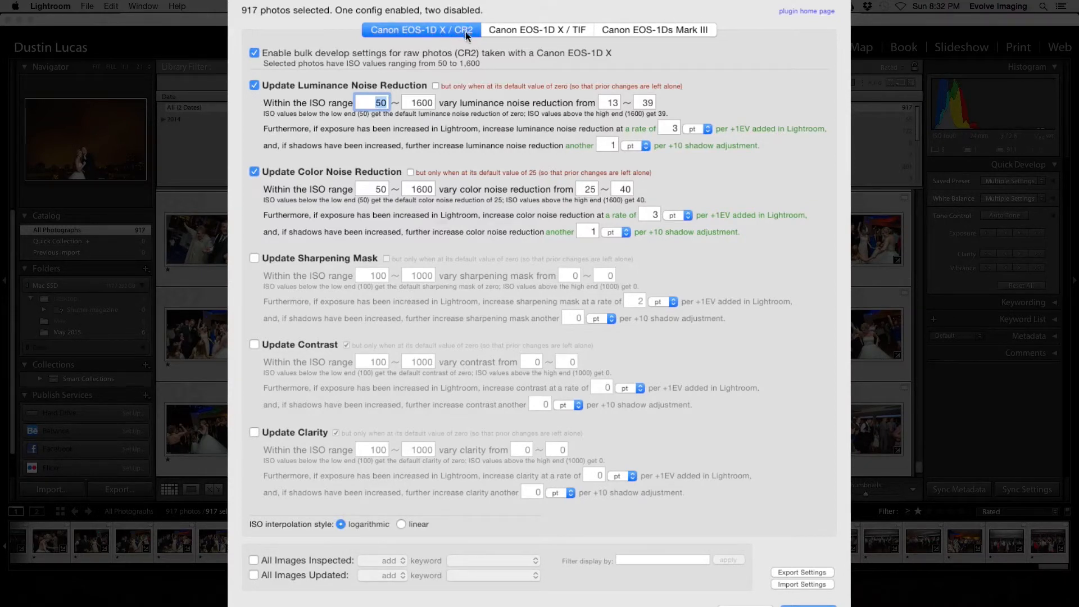
drag(476, 2, 613, 55)
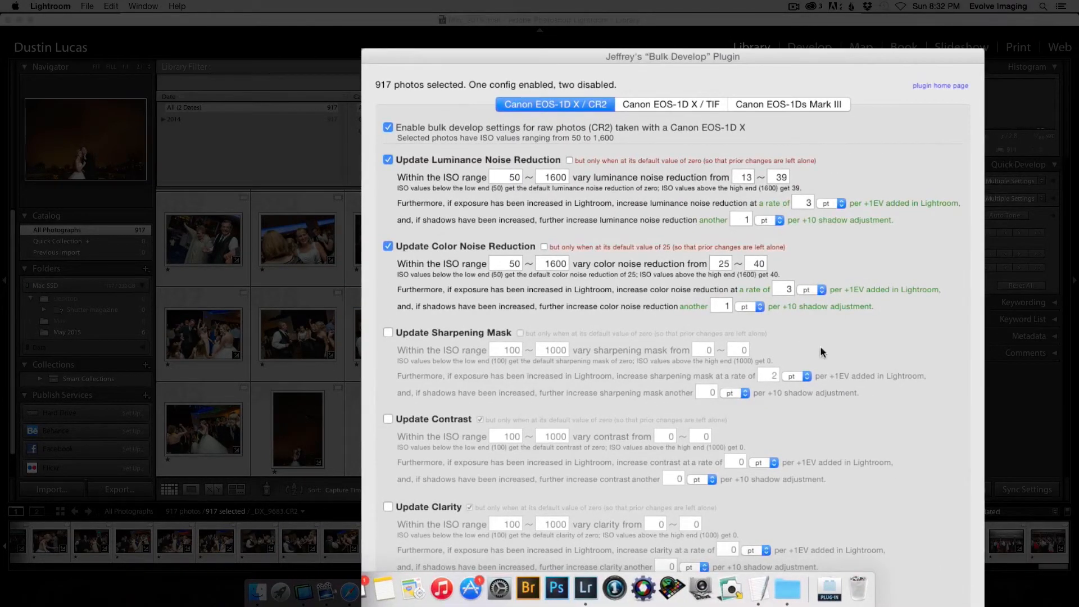
drag(724, 57, 727, 1)
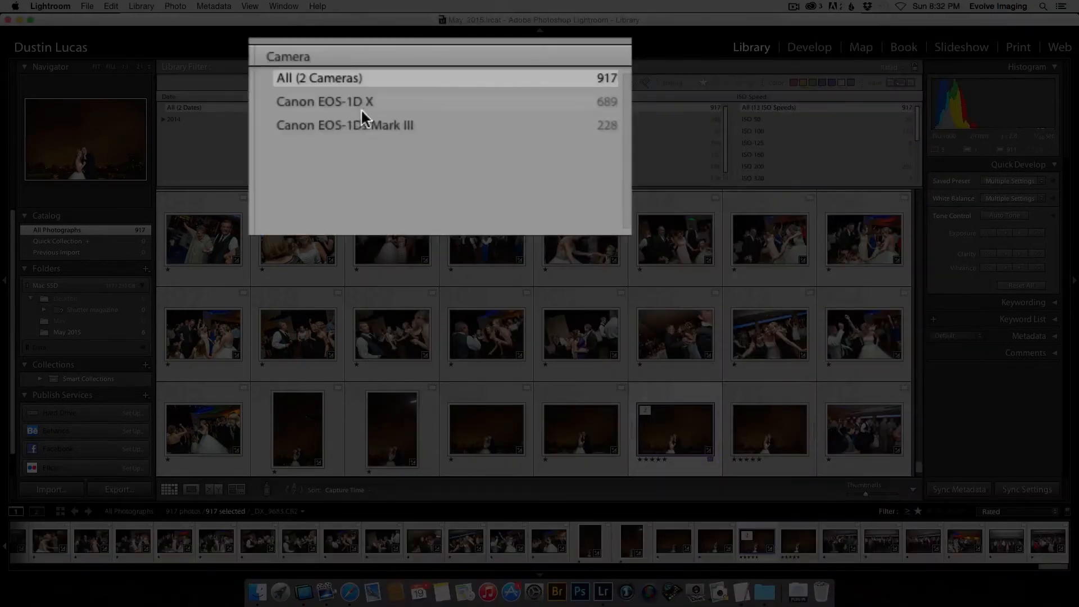
- Limit the selection to Canon EOS-1D X photos and apply the configured bulk develop settings to them
click(363, 100)
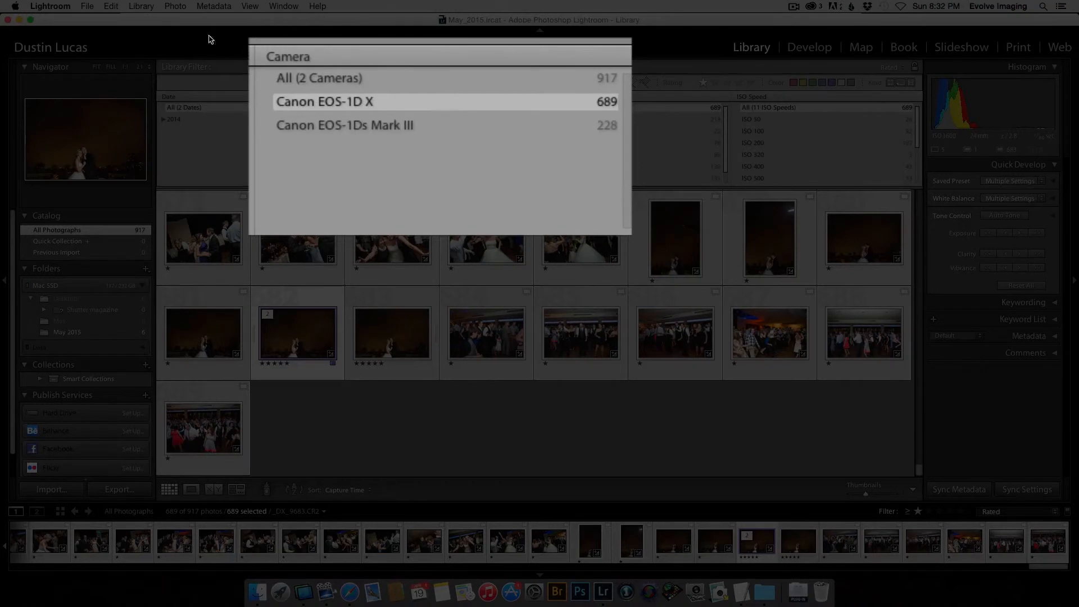
click(87, 6)
mouse_move(126, 211)
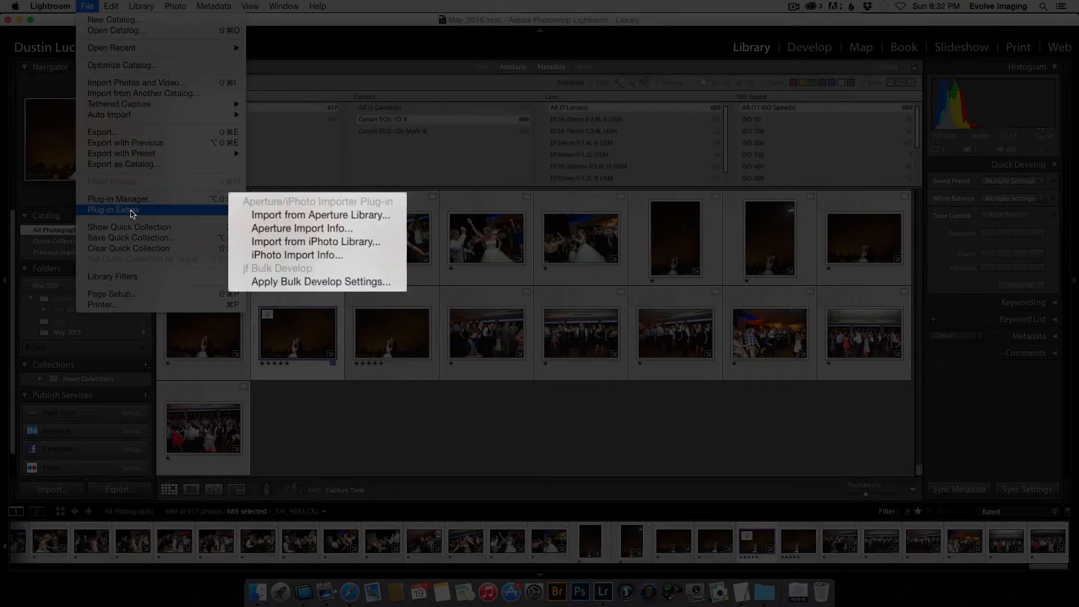
click(314, 281)
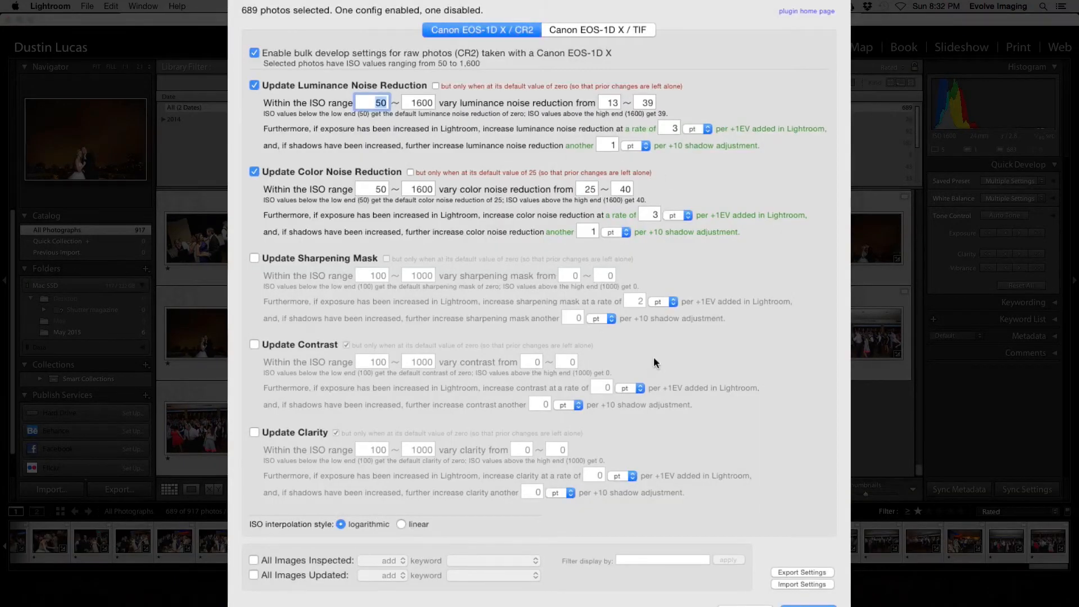
key(Return)
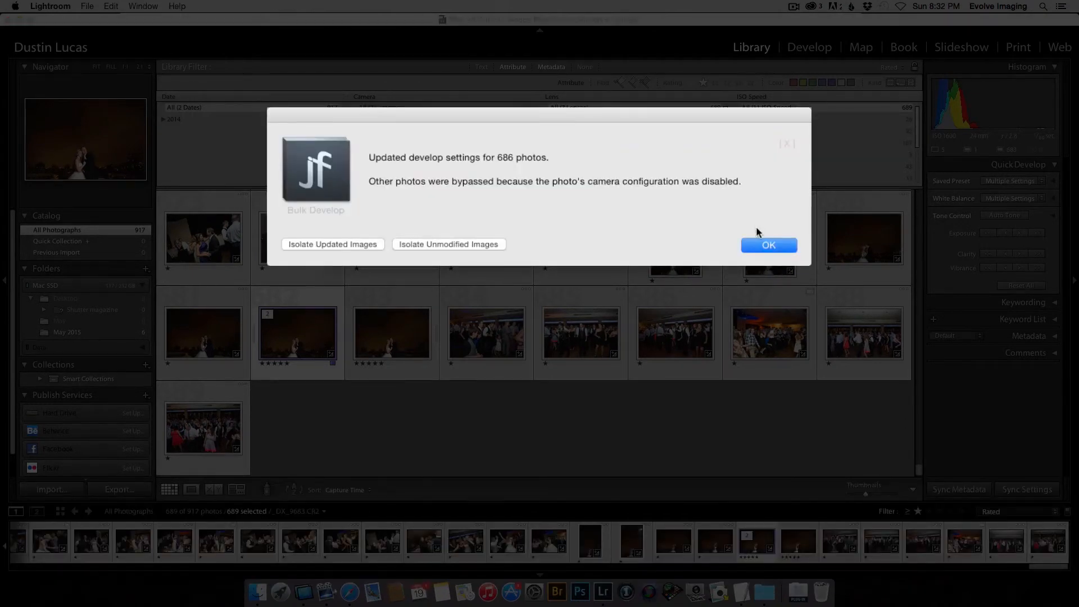
click(762, 247)
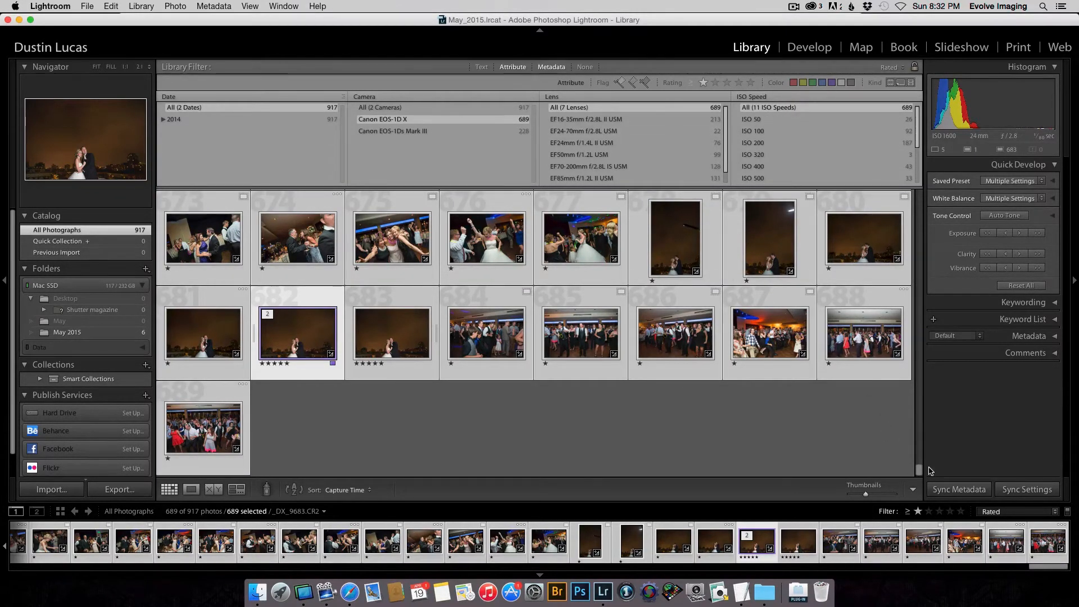
- Deselect all photos, open the first one in Develop, and compare it with the Detail adjustments off and on
drag(921, 474, 919, 197)
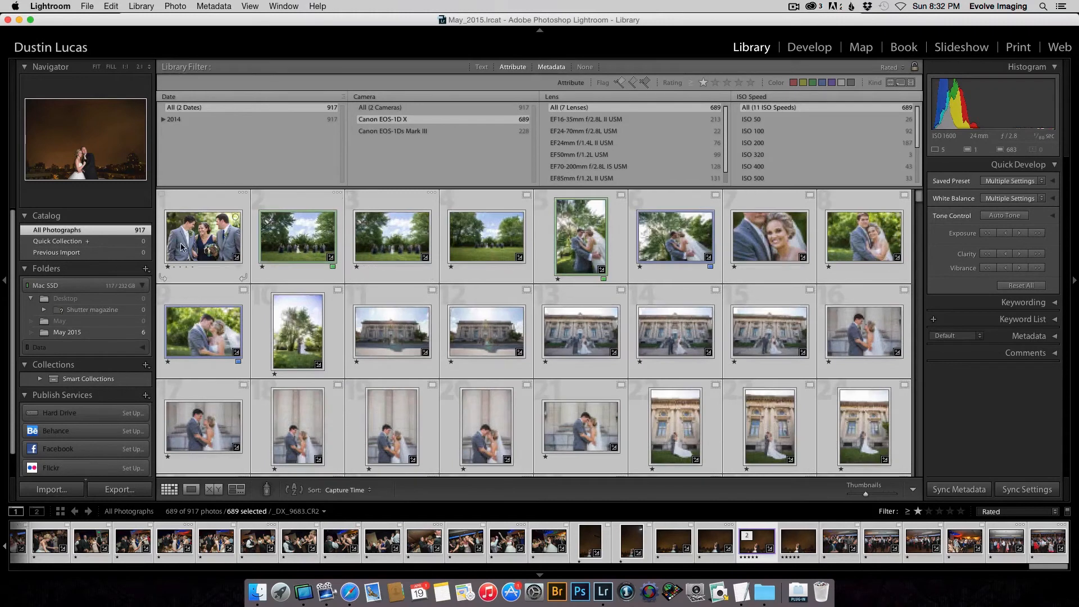
key(super+d)
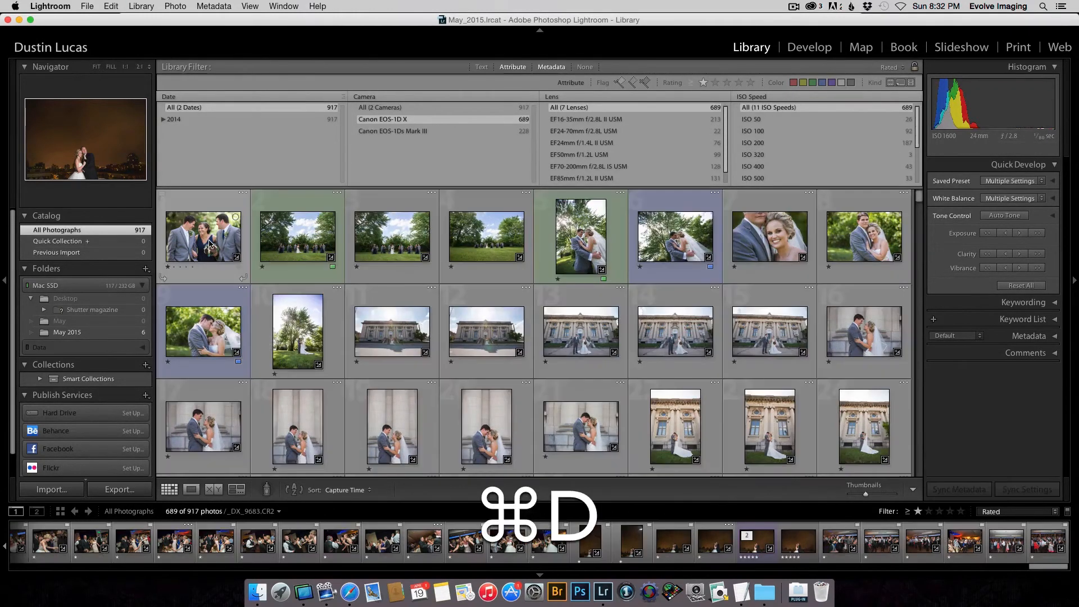
double_click(208, 242)
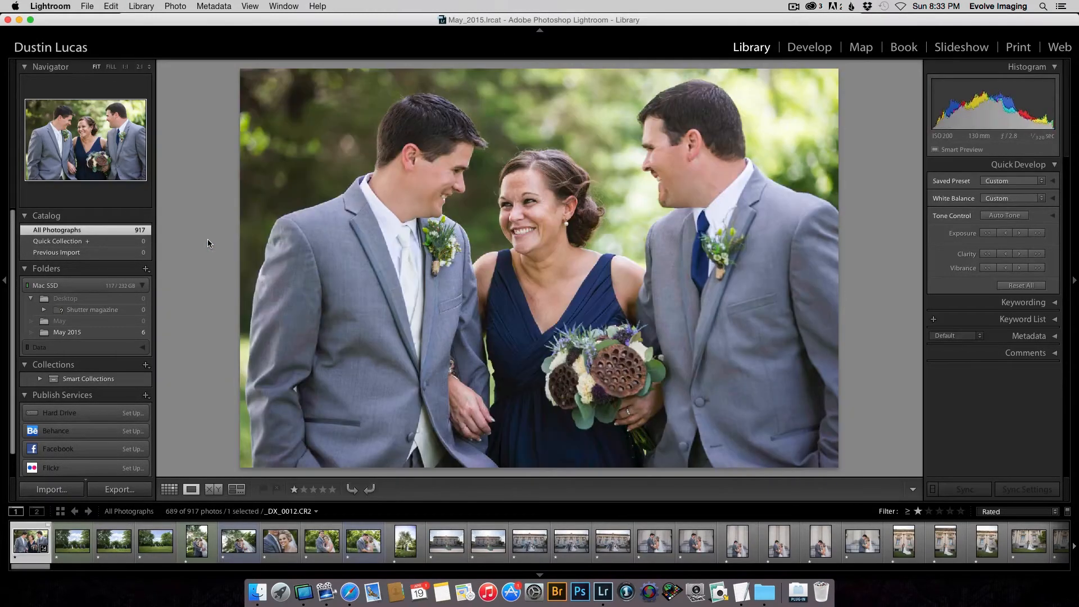
key(d)
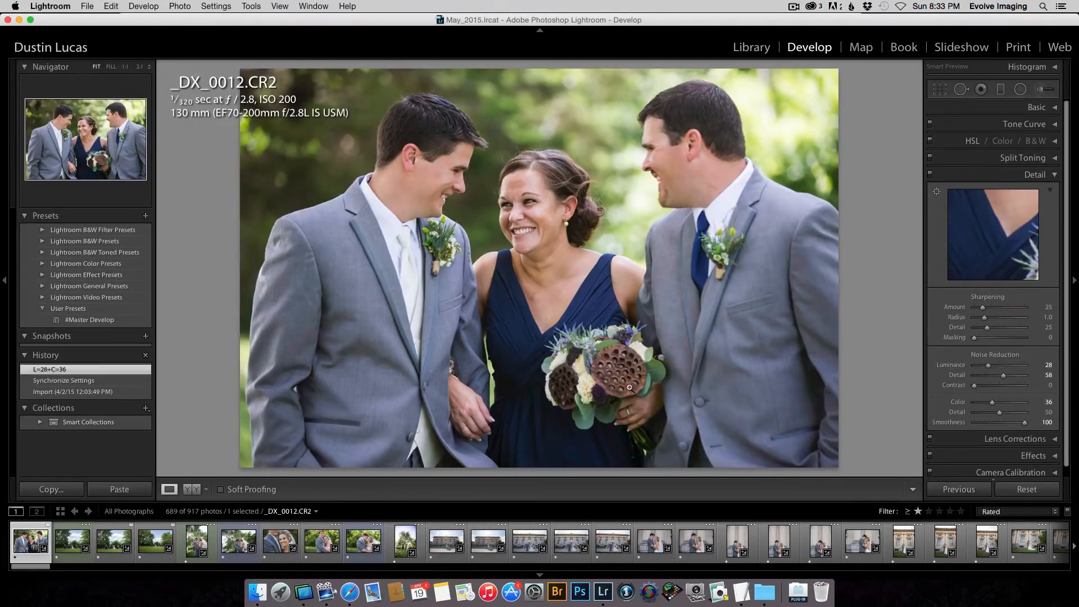
click(930, 175)
click(931, 174)
click(931, 174)
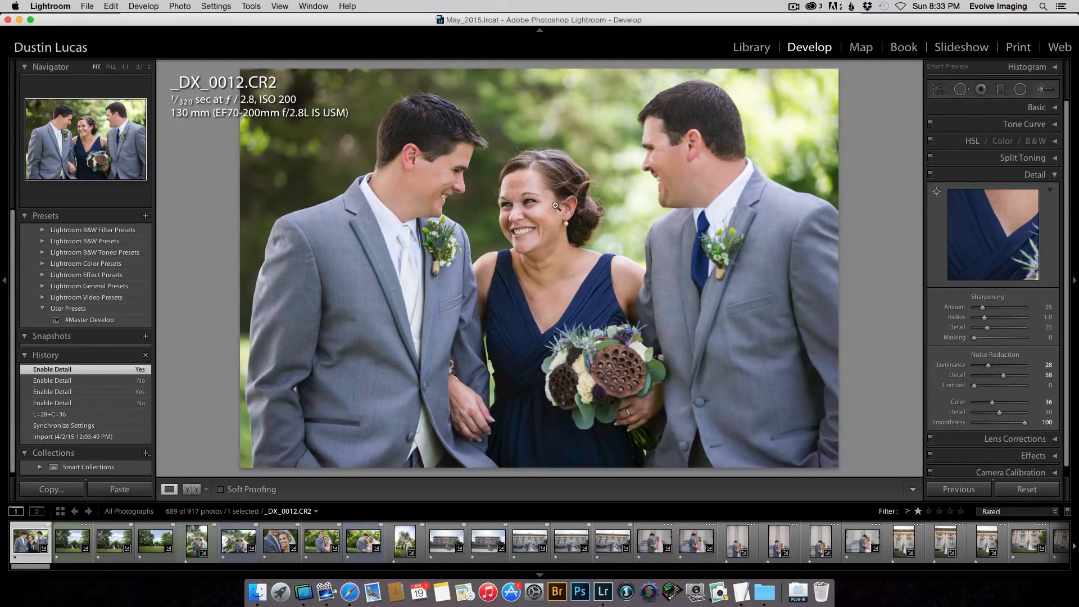
- Examine the bridal couple in _DX_0030.CR2 at 2:1 magnification with the Detail adjustments off and on
key(Right)
key(Right)
key(Left)
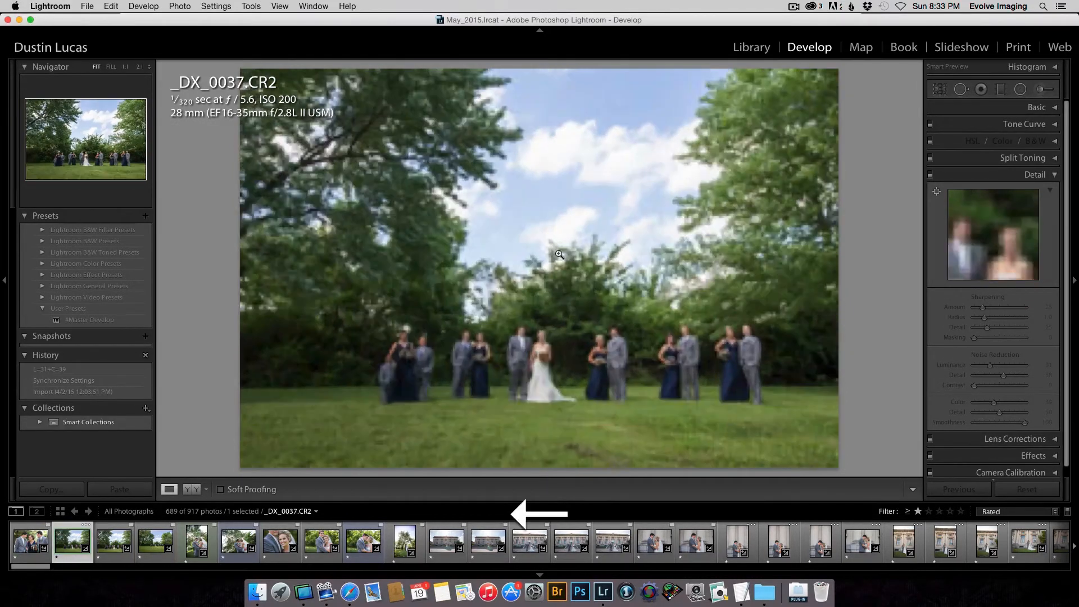
click(536, 348)
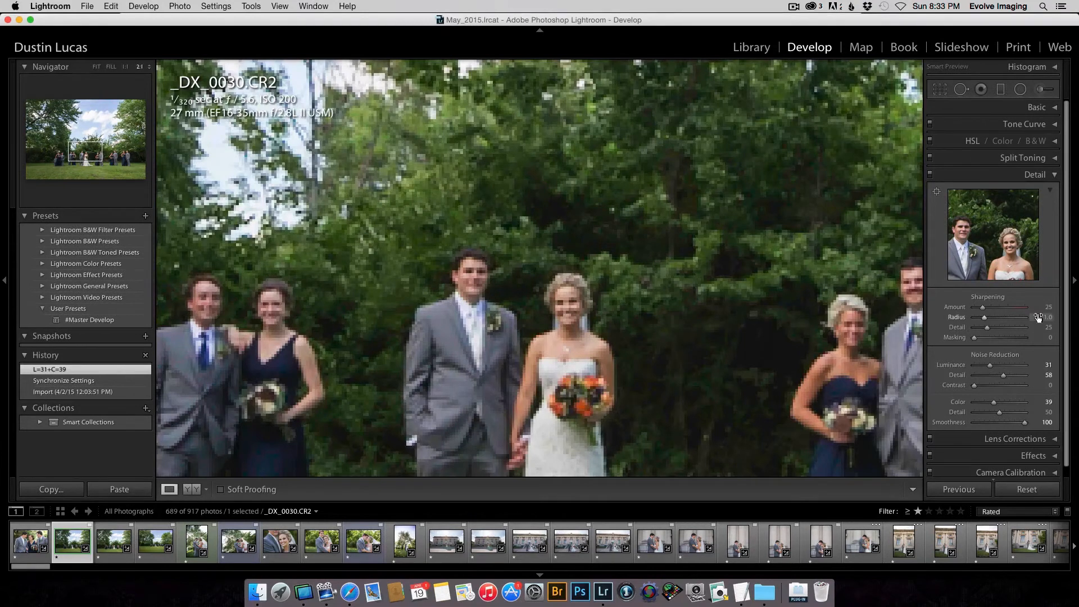
click(931, 174)
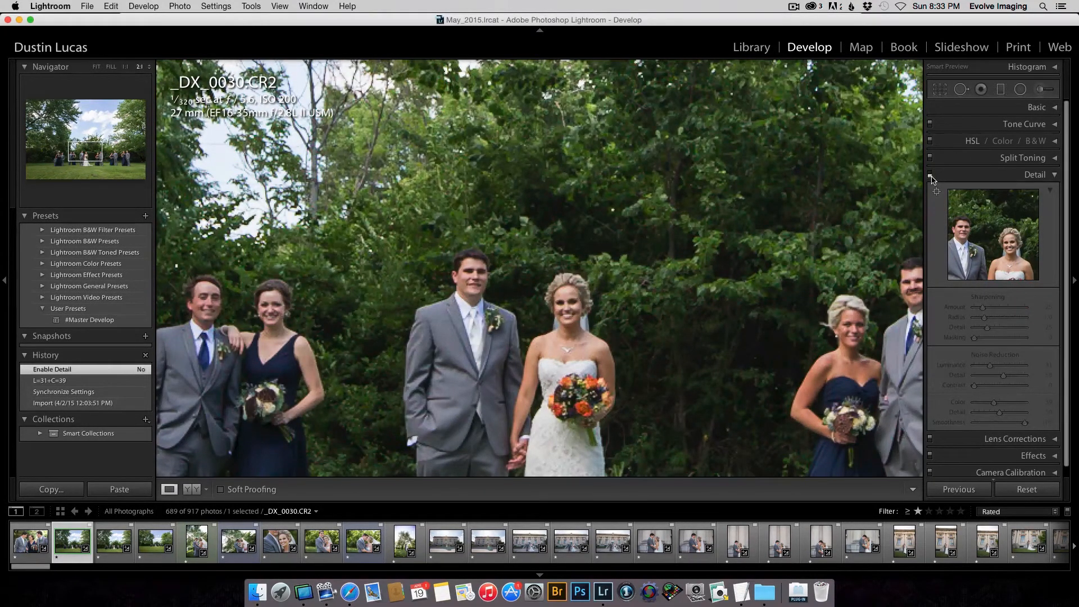
click(930, 174)
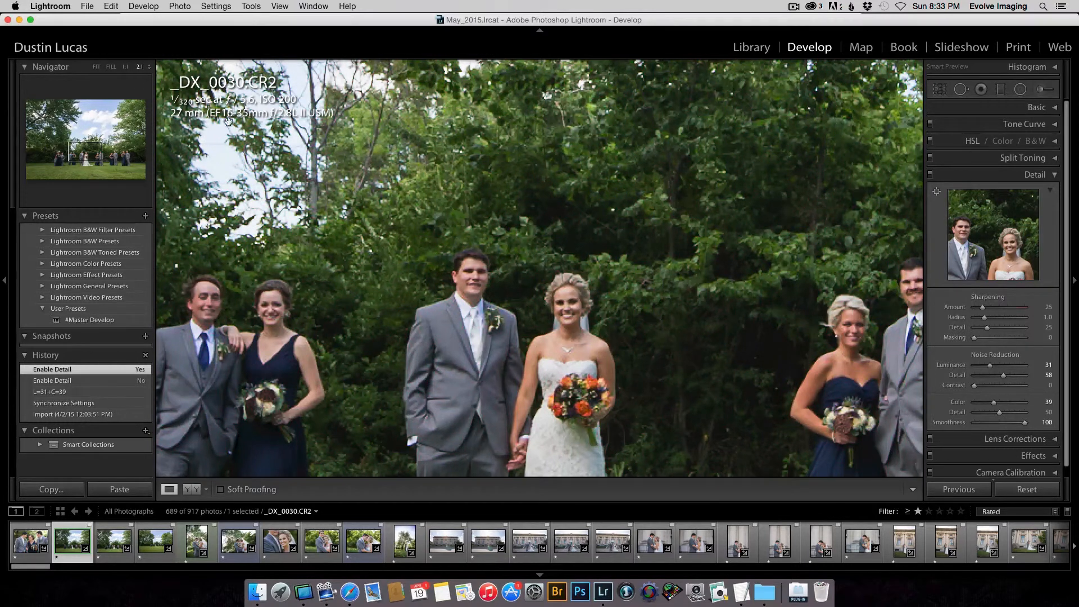
- Compare the wedding party in _DX_0030.CR2 at 1:1 magnification with the Detail adjustments off and on
click(125, 67)
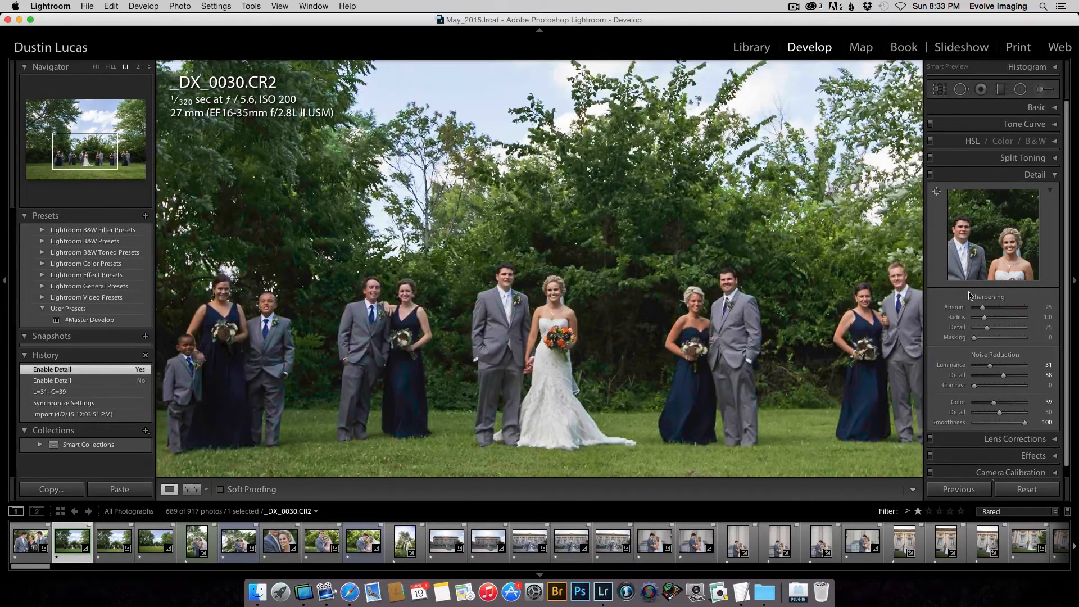
click(931, 175)
click(930, 174)
click(931, 174)
click(930, 174)
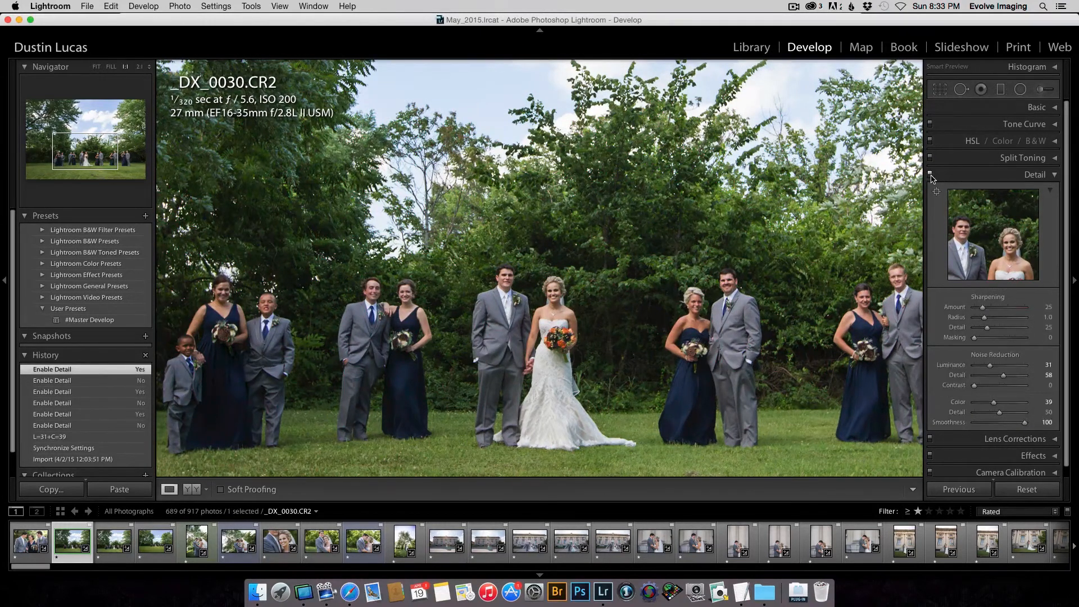
- Recheck _DX_0030.CR2 with the Detail adjustments off and on, centring the detail preview on the bridal couple
click(931, 174)
click(930, 175)
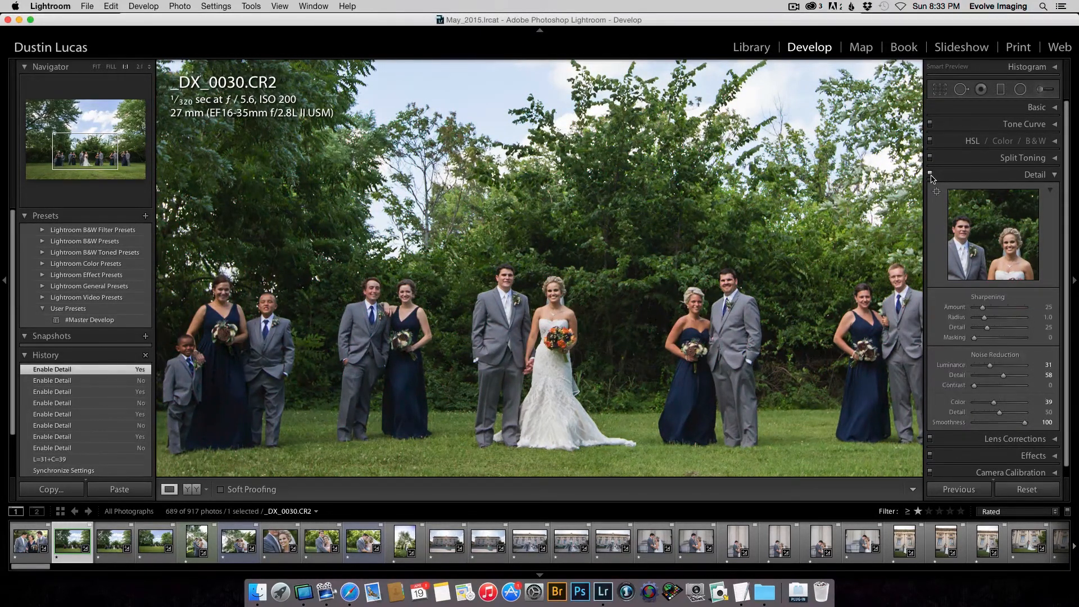
click(531, 295)
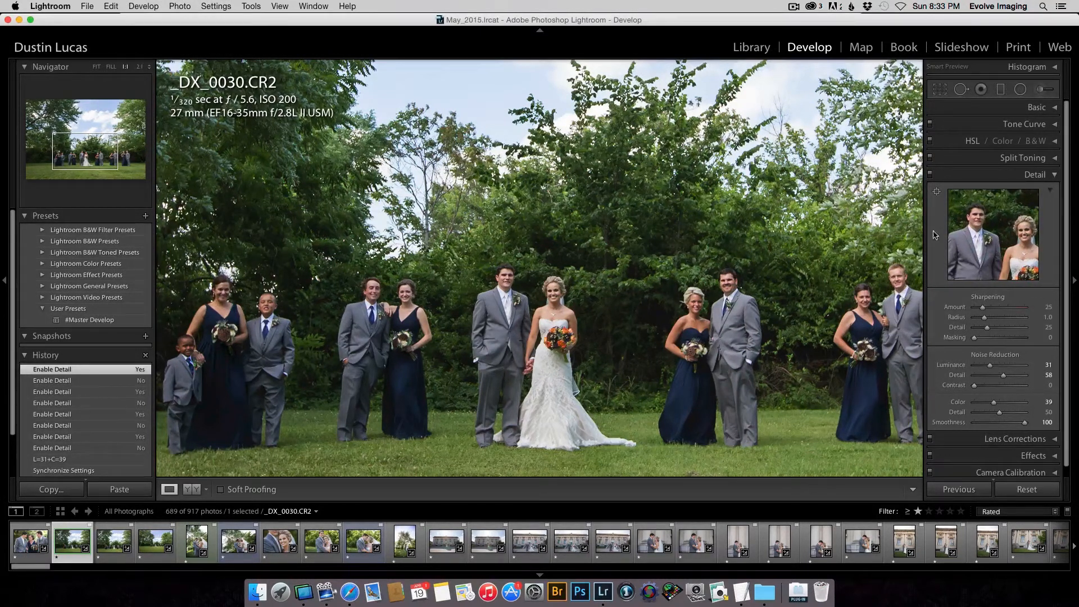
click(931, 176)
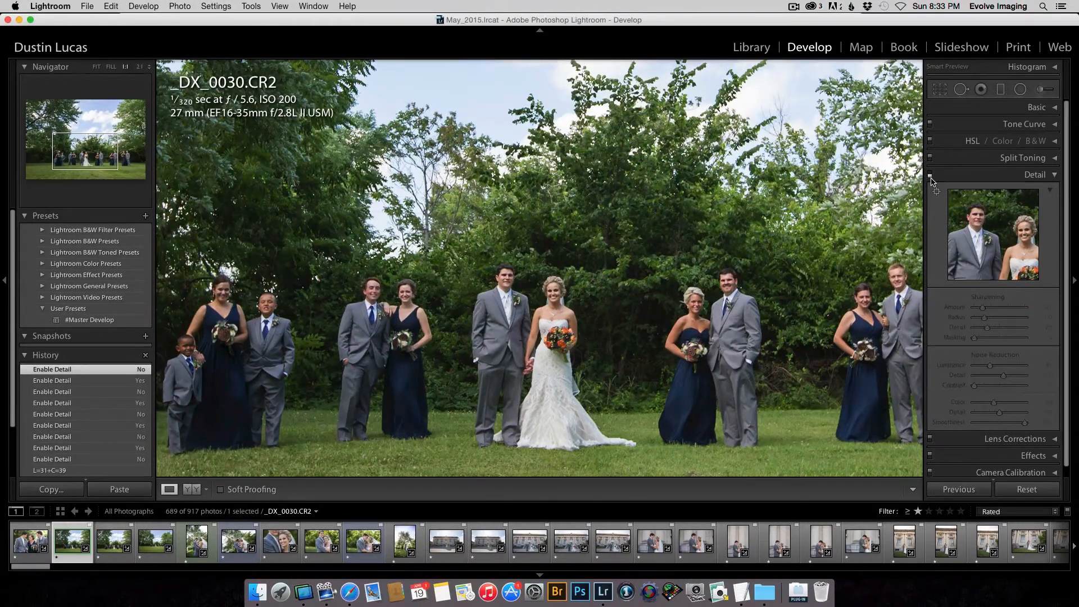
click(930, 175)
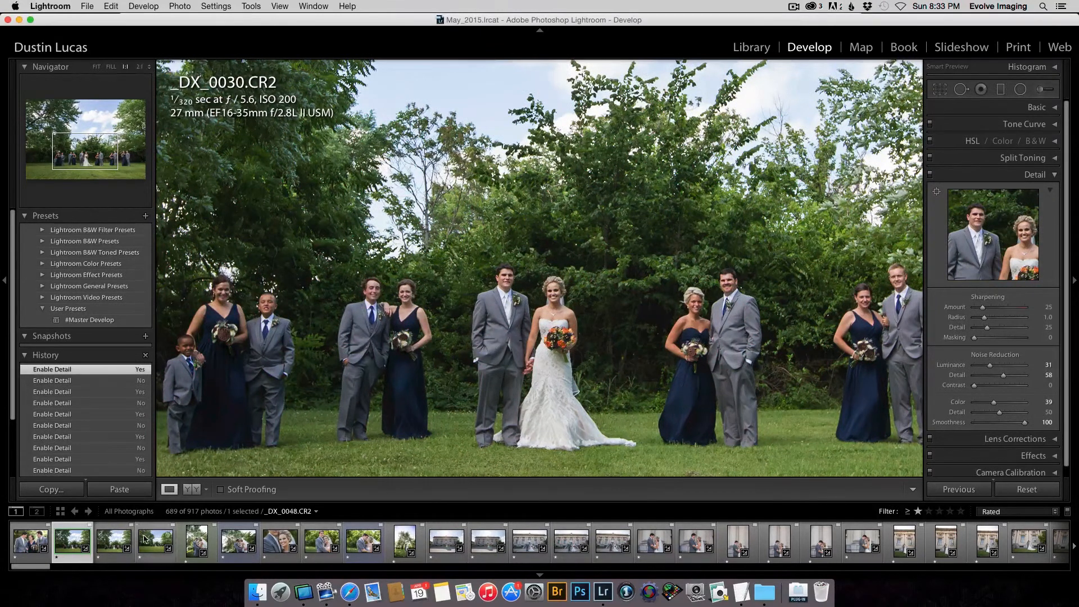
- Browse through the following zoomed-in photos from _DX_0037.CR2 to _DX_0449.CR2 to review their noise reduction
click(114, 541)
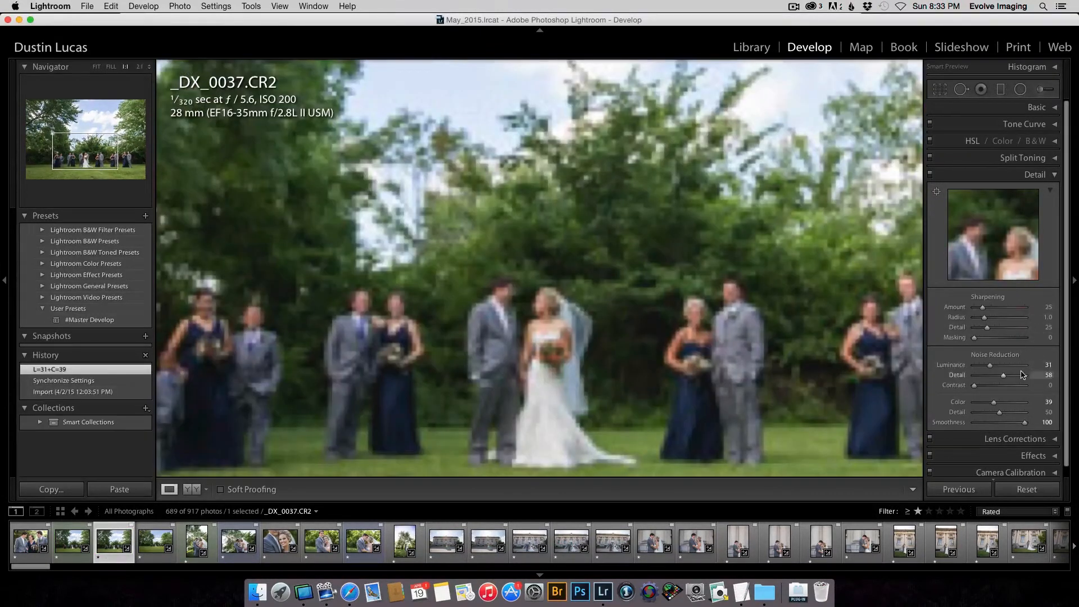
key(Right)
key(Right)
key(Right)
key(Right)
key(Right)
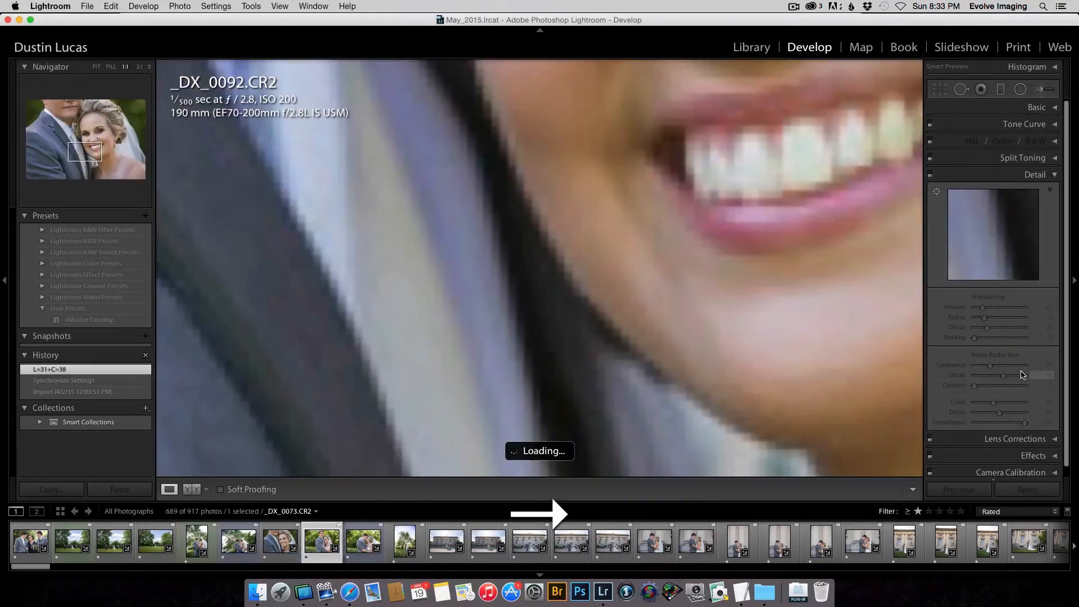
key(Right)
key(Left)
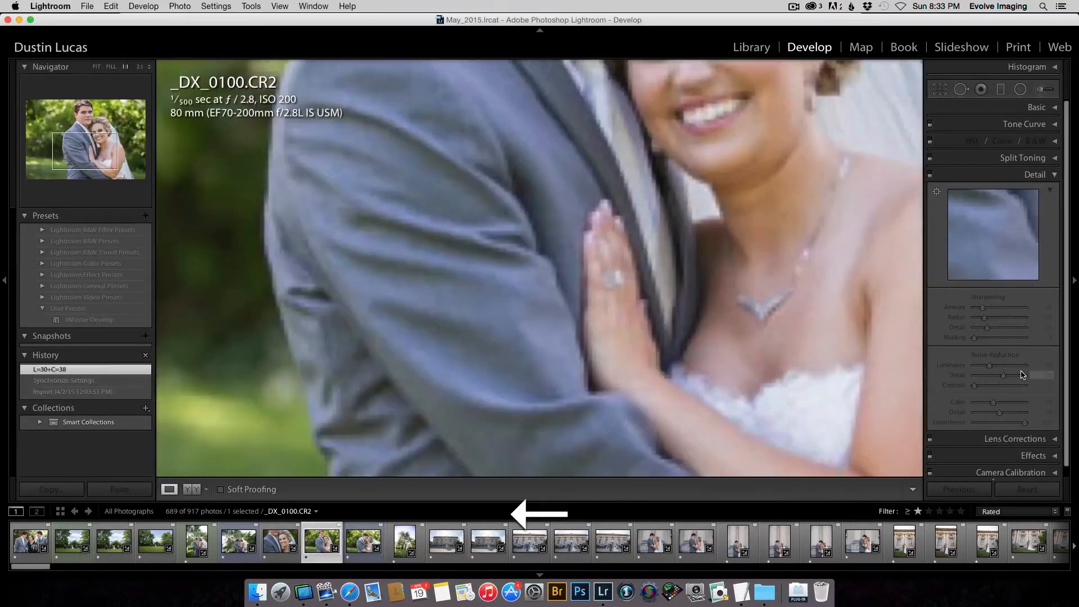
key(Left)
key(Right)
key(Right)
key(Right)
key(Right)
key(Right)
key(Right)
key(Right)
key(Right)
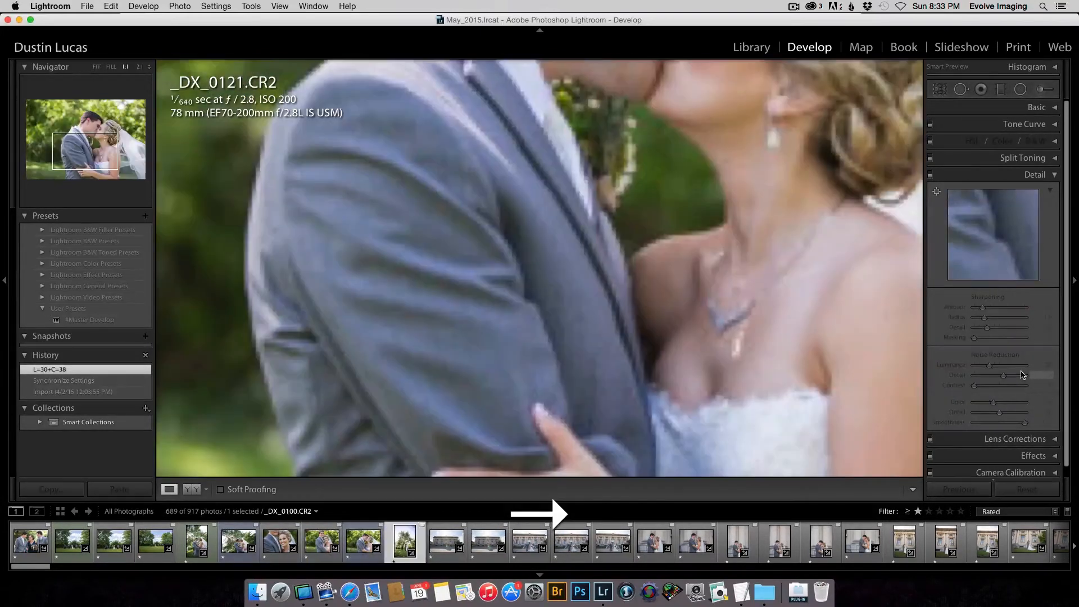
key(Right)
key(Right)
key(Right)
key(Right)
key(Right)
key(Right)
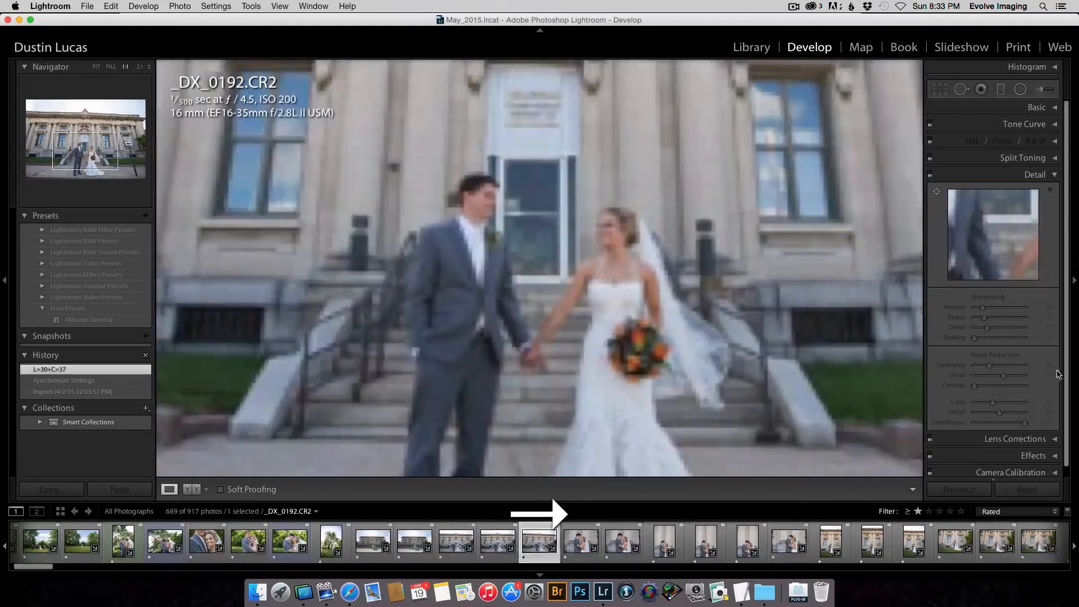
key(Right)
key(Right)
key(Right)
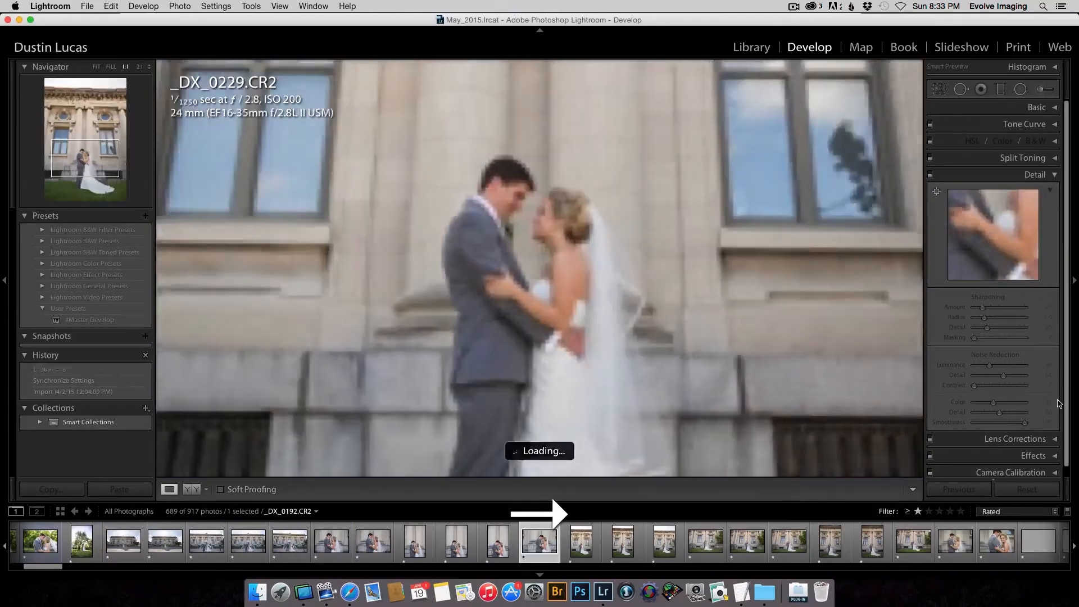
key(Right)
key(Right)
key(Right)
key(Right)
key(Right)
key(Right)
key(Right)
key(Right)
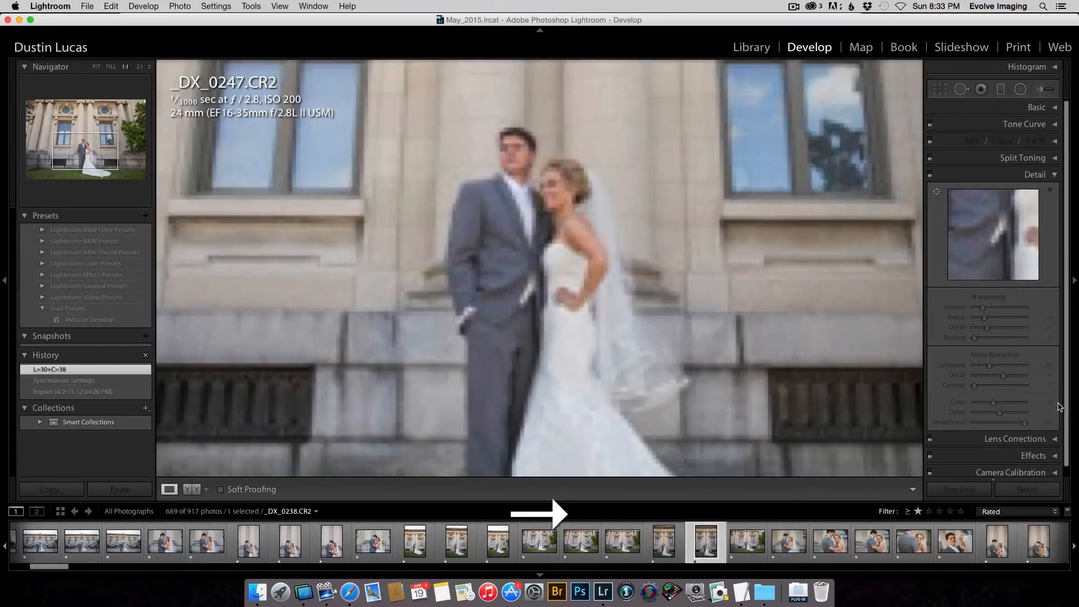
key(Right)
key(Right)
key(Right)
key(Right)
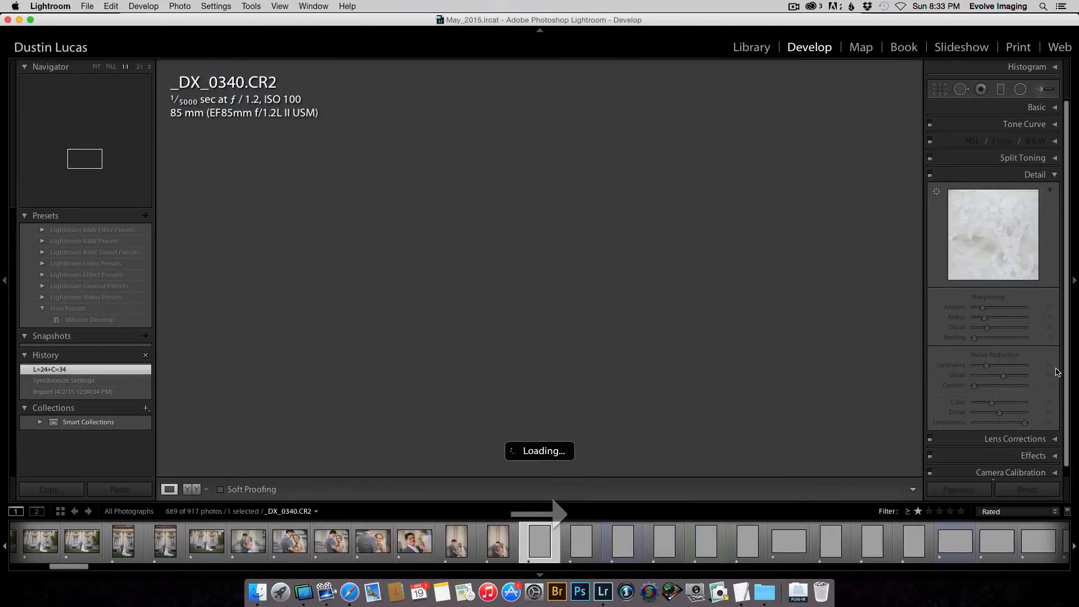
key(Right)
key(Right)
key(Right)
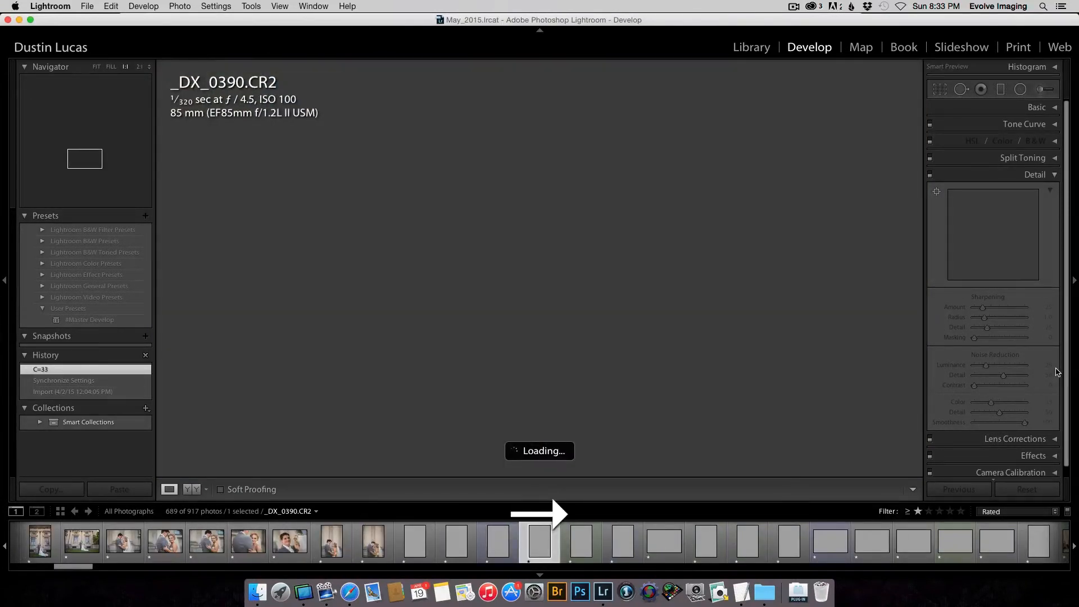
key(Right)
key(Right)
key(Right)
key(Right)
key(Right)
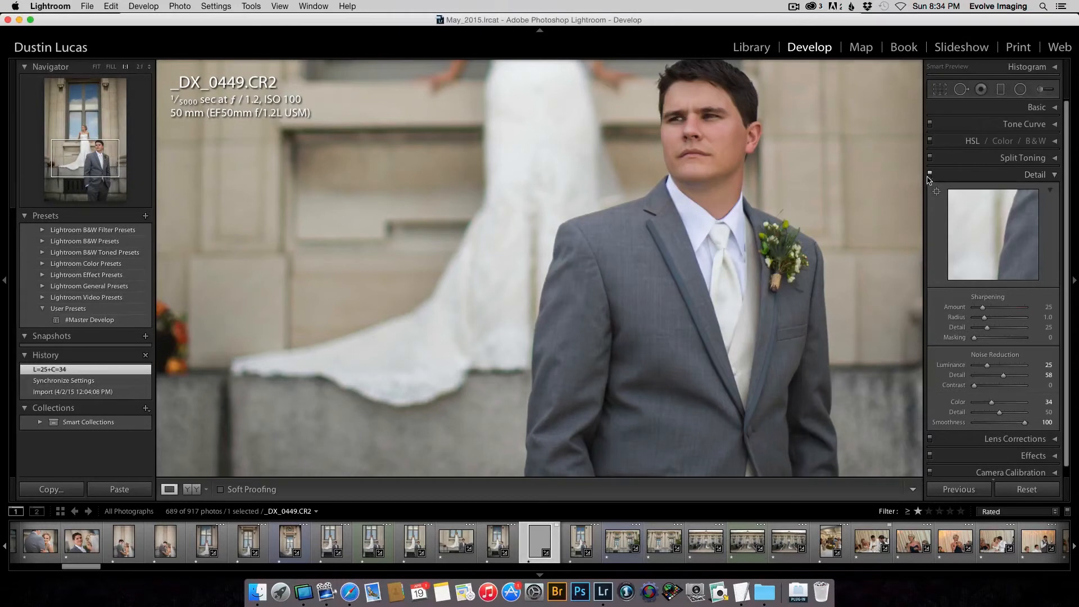
- Compare the groom in _DX_0449.CR2 with the Detail adjustments off and on, and return to the full-image view
click(930, 175)
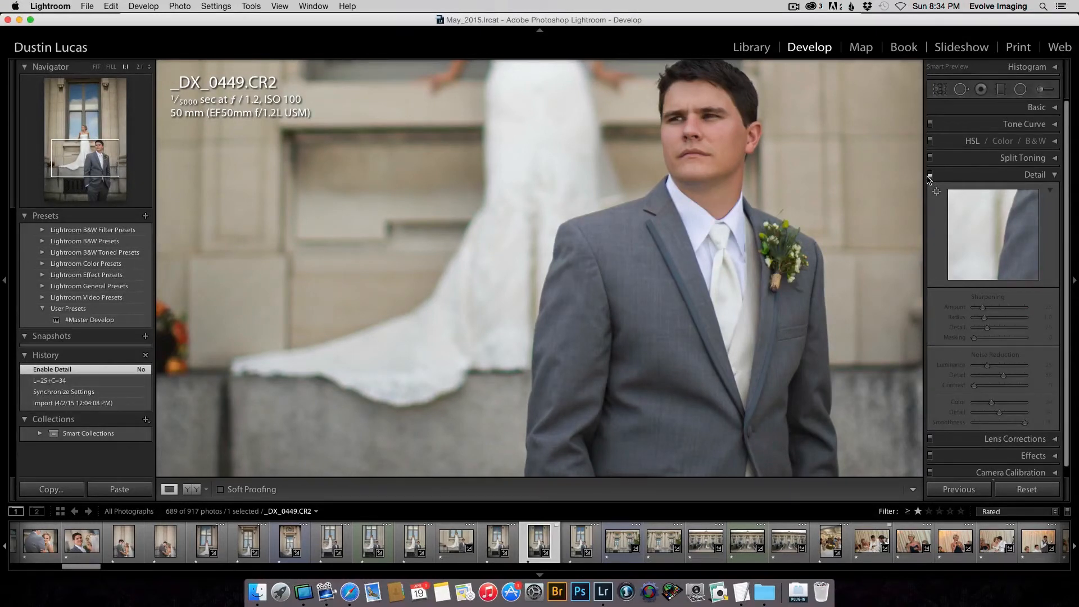
click(930, 175)
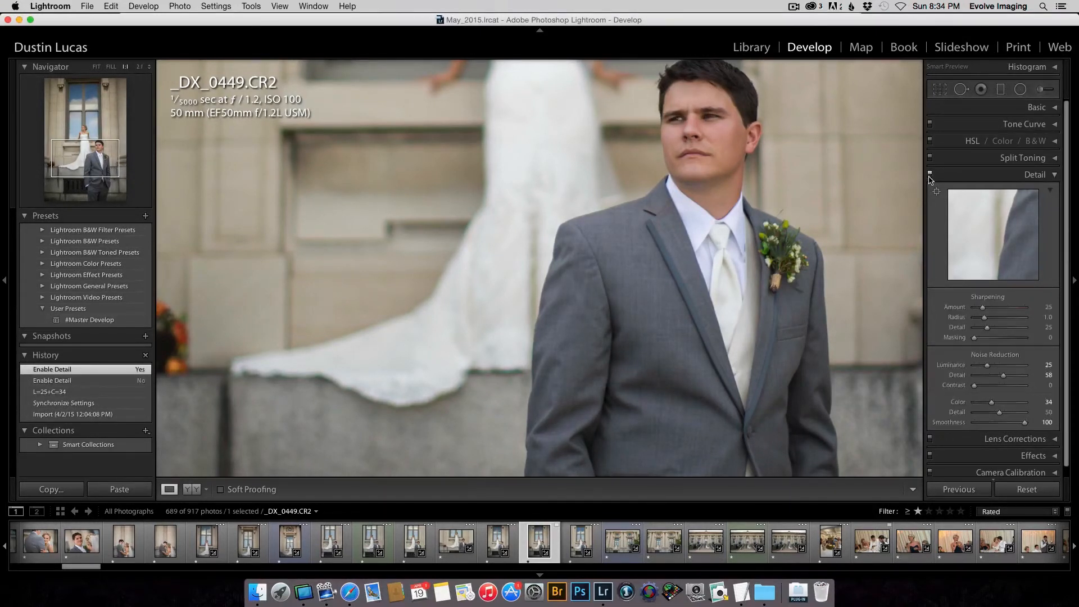
click(763, 140)
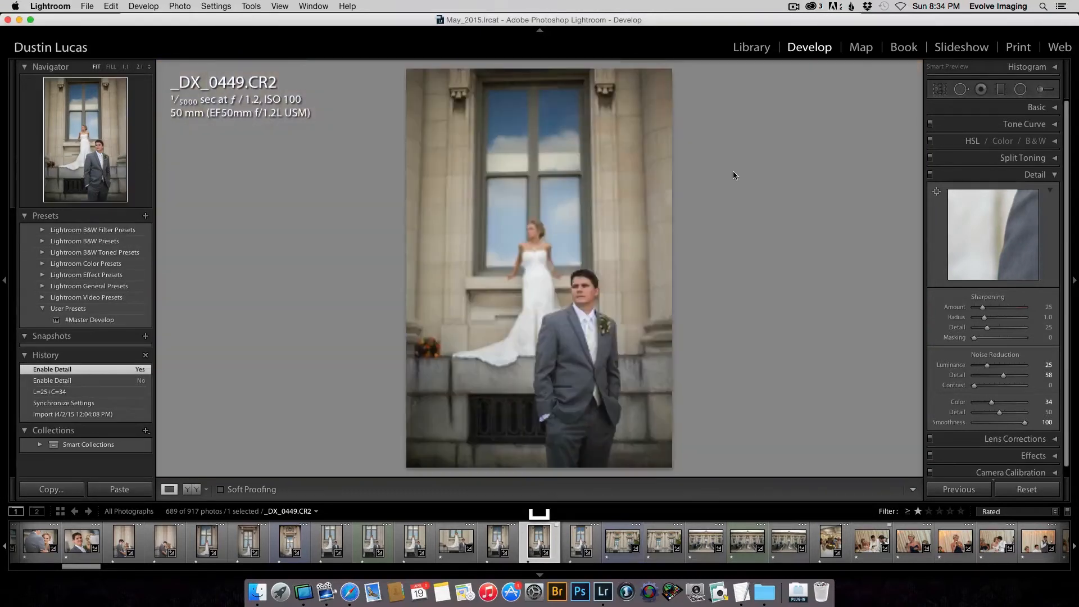
- Return to the Library grid, filter the Canon EOS-1D X photos to ISO 1600, and open the purple-labelled night portrait _DX_9683.CR2
key(g)
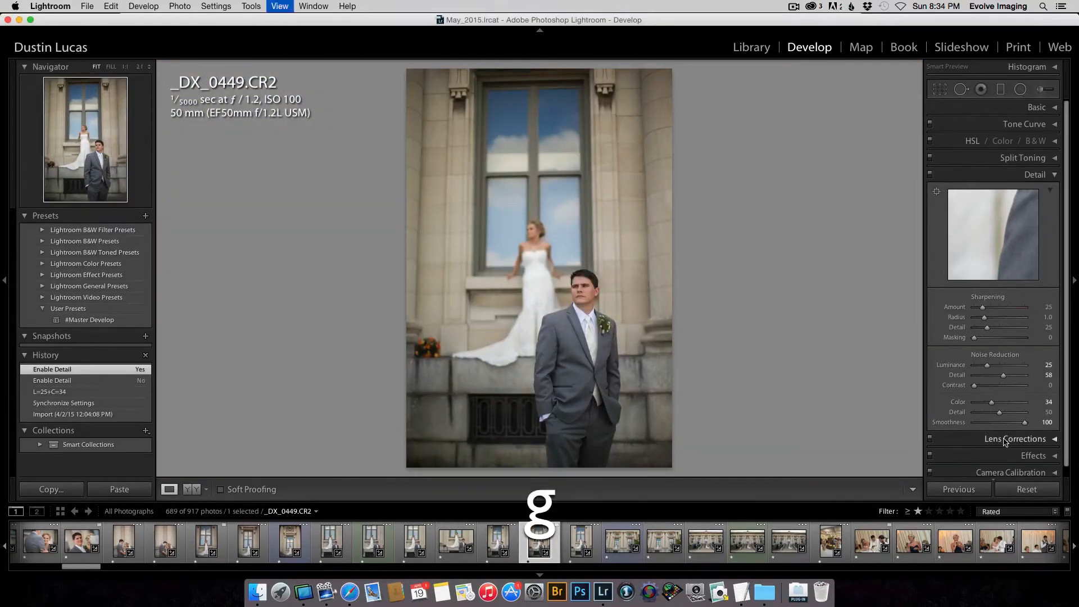
scroll(632, 318, down, 10)
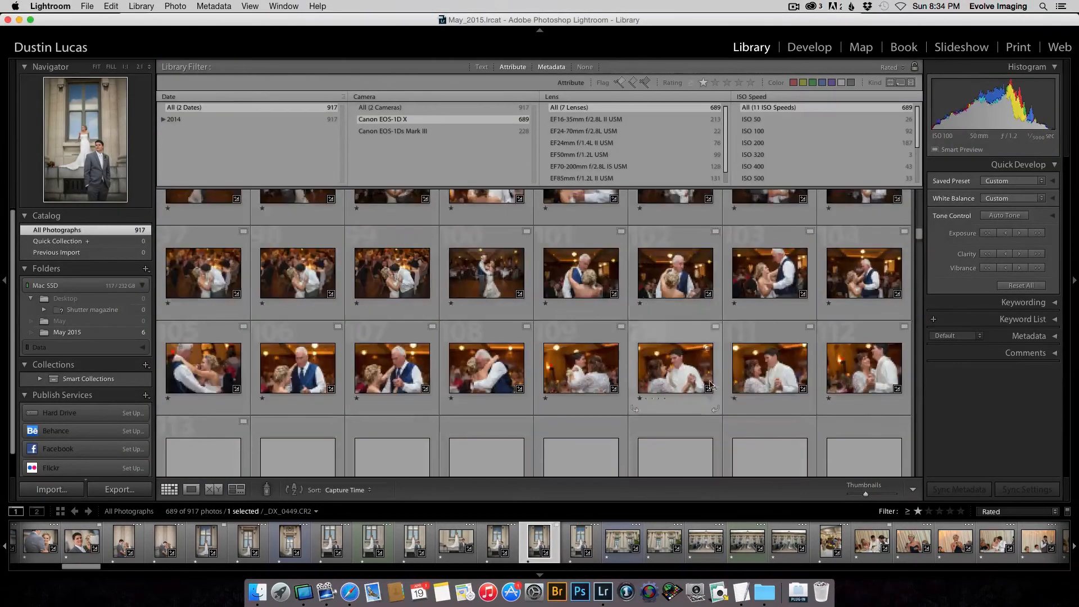
scroll(765, 145, down, 3)
click(767, 180)
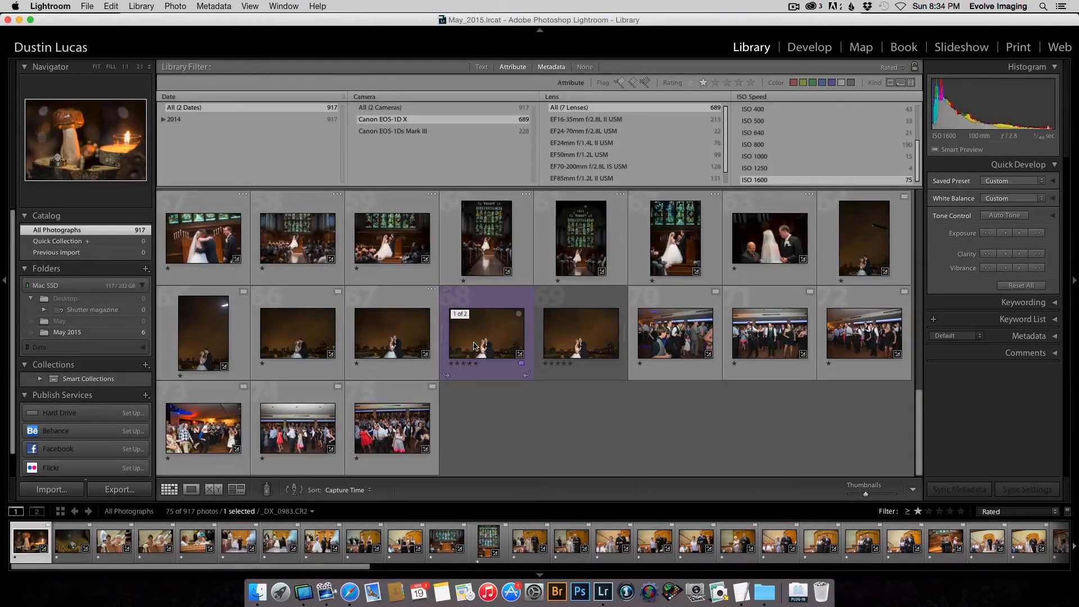
click(474, 346)
double_click(474, 346)
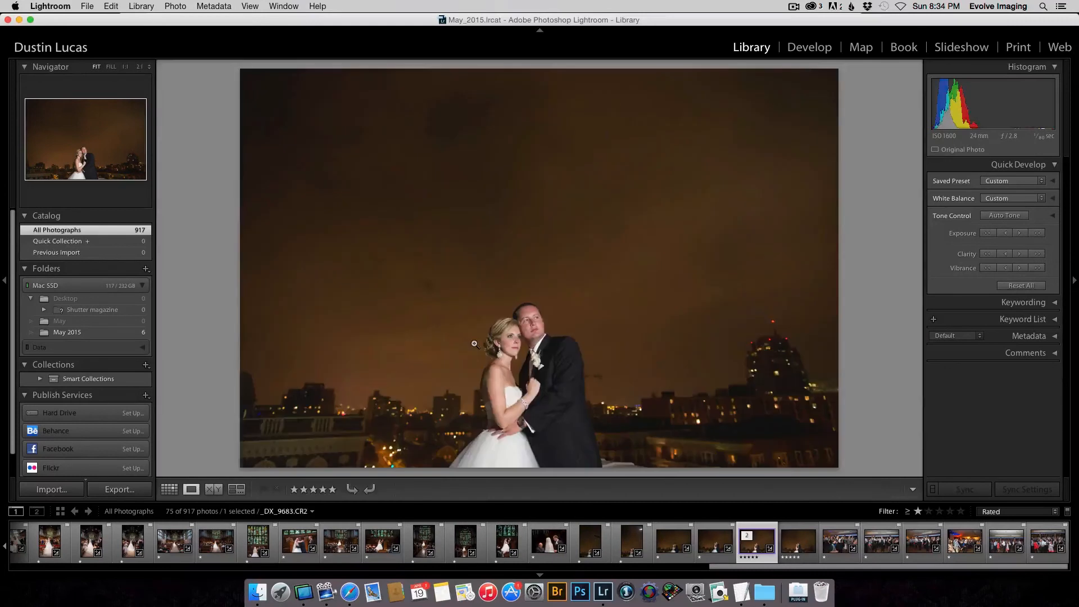
- Open _DX_9683.CR2 in Develop, zoom in on the couple's faces, and examine its noise reduction and basic tone settings
key(d)
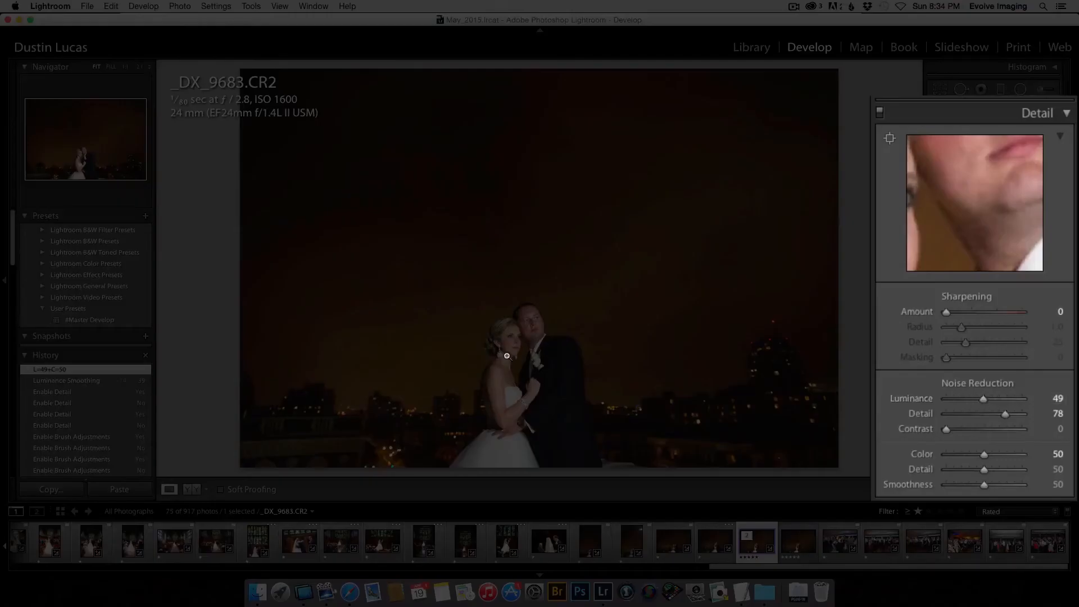
click(515, 320)
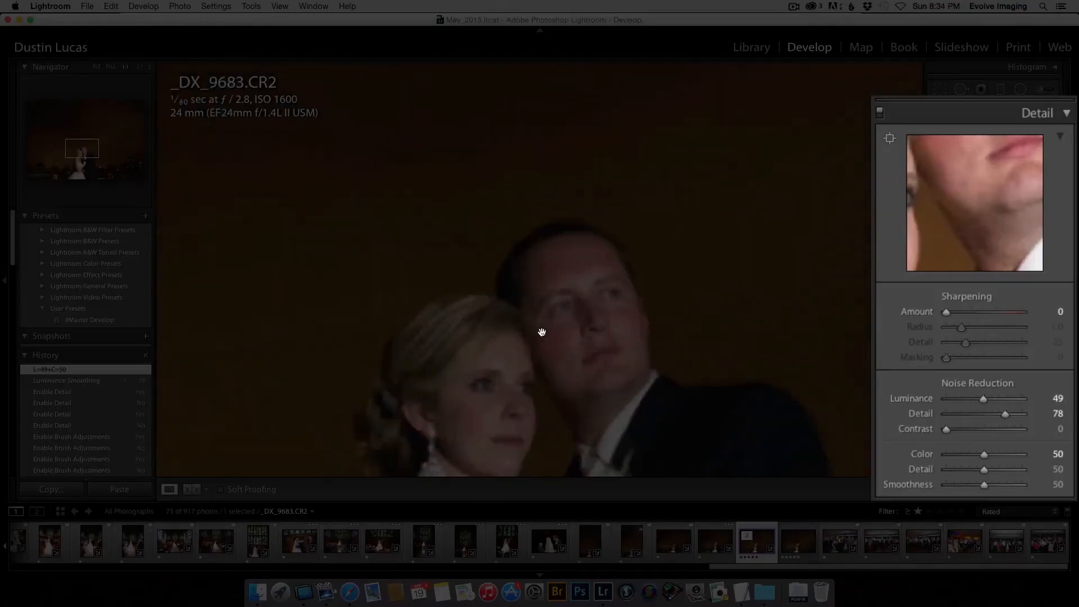
scroll(1028, 392, up, 2)
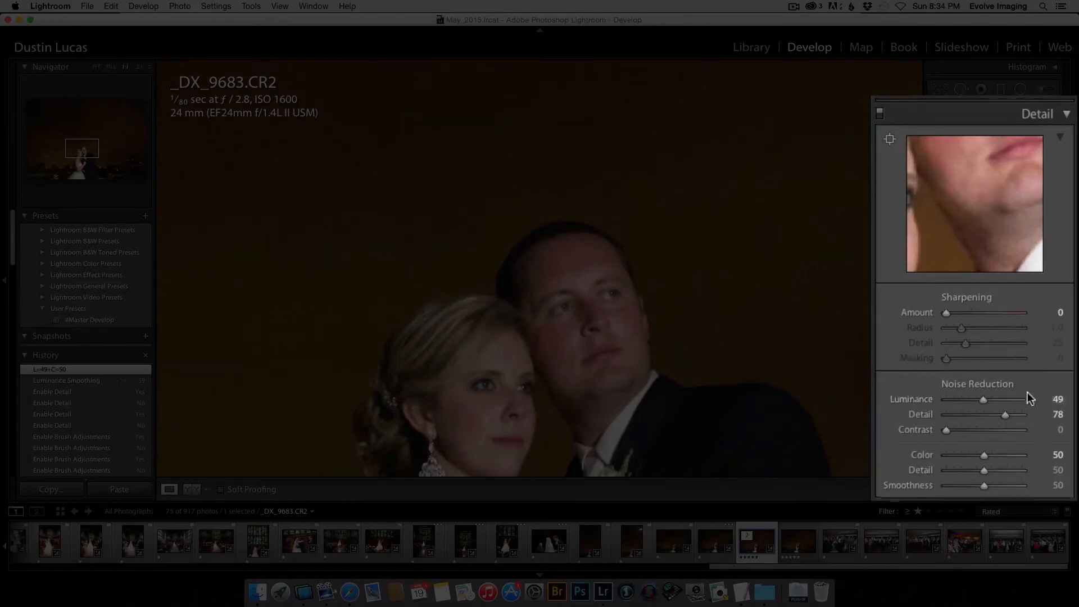
scroll(1003, 258, down, 2)
scroll(1008, 103, up, 8)
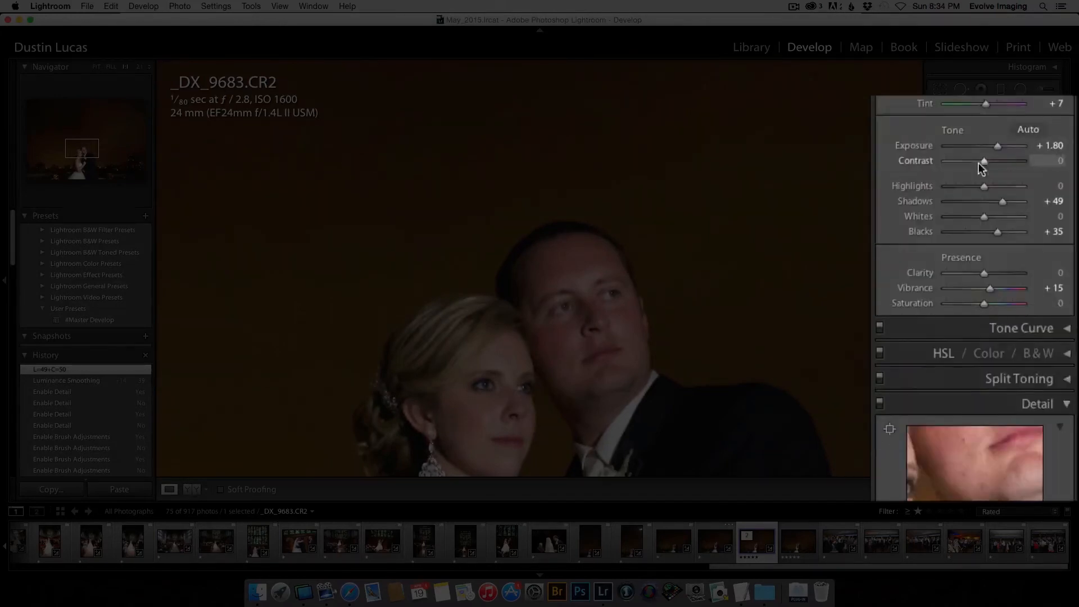
scroll(1012, 214, down, 5)
scroll(1012, 214, up, 5)
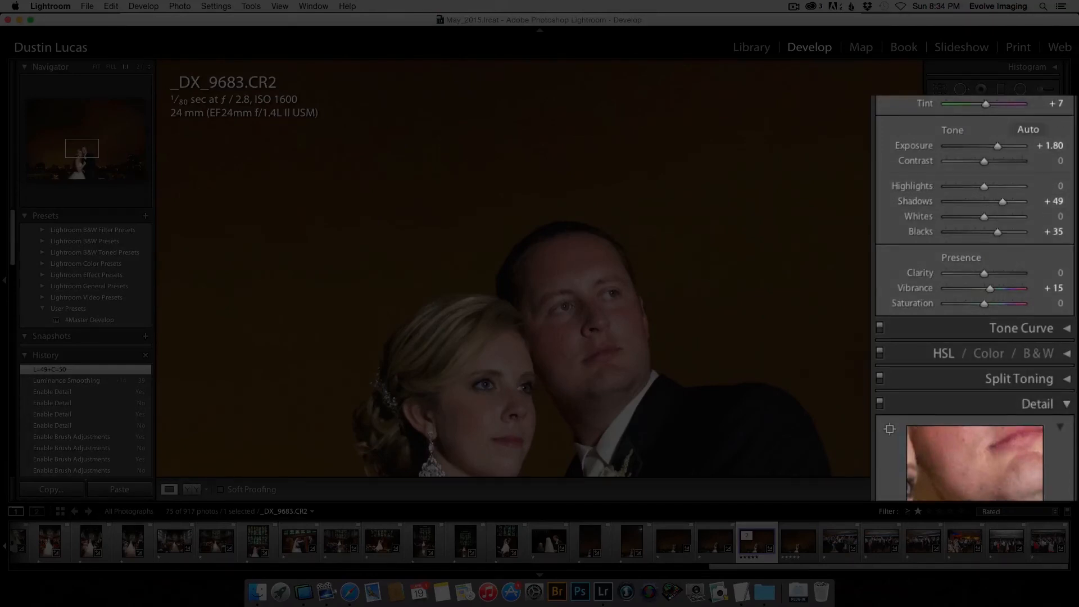
scroll(931, 247, down, 5)
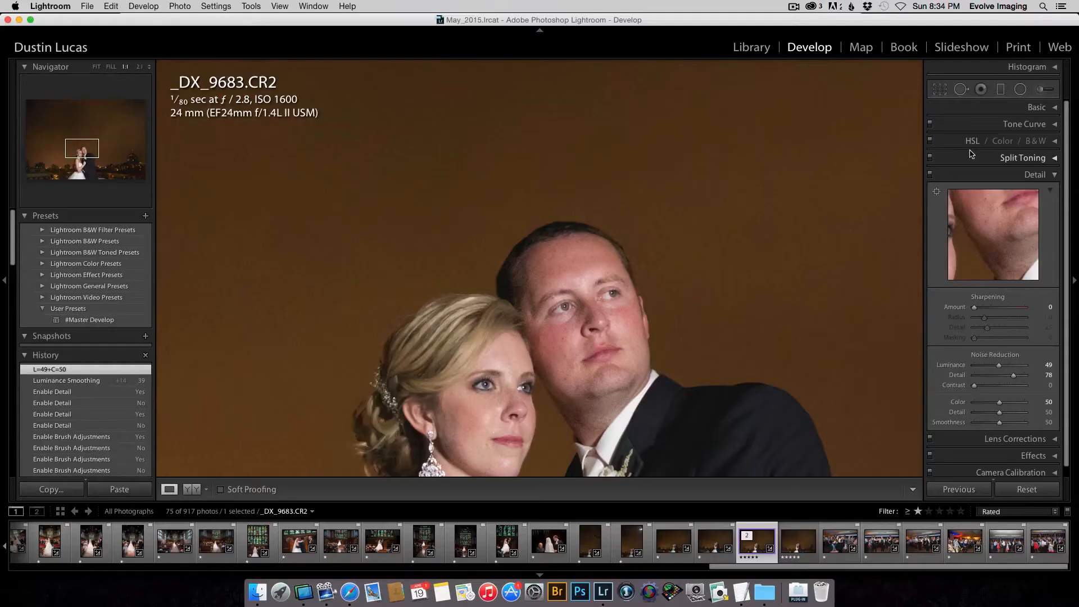
- Compare the couple's faces in _DX_9683.CR2 side by side before and after the adjustments
key(y)
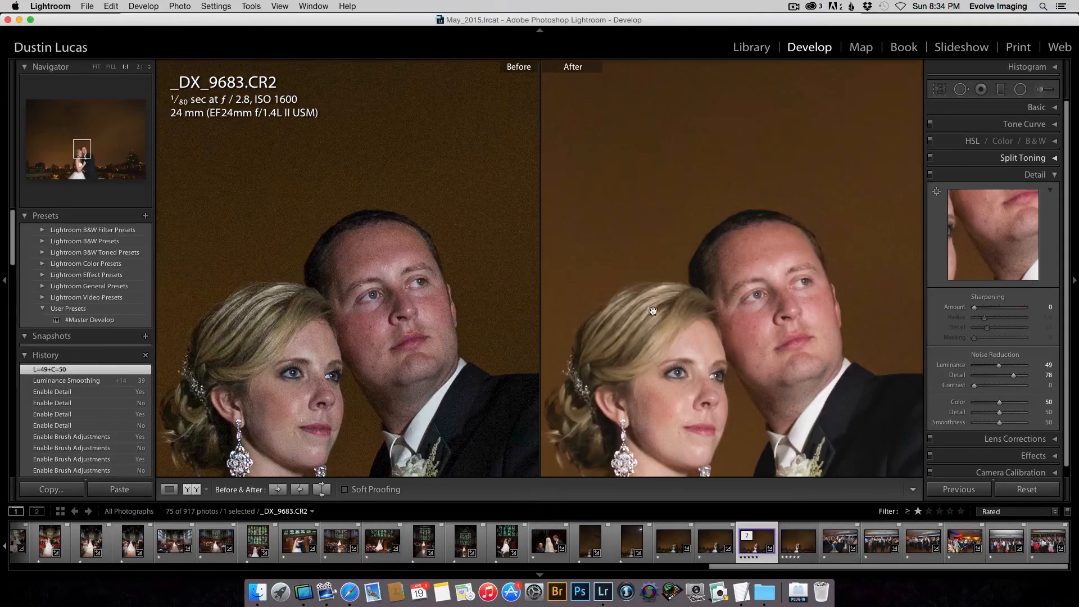
drag(749, 327, 729, 244)
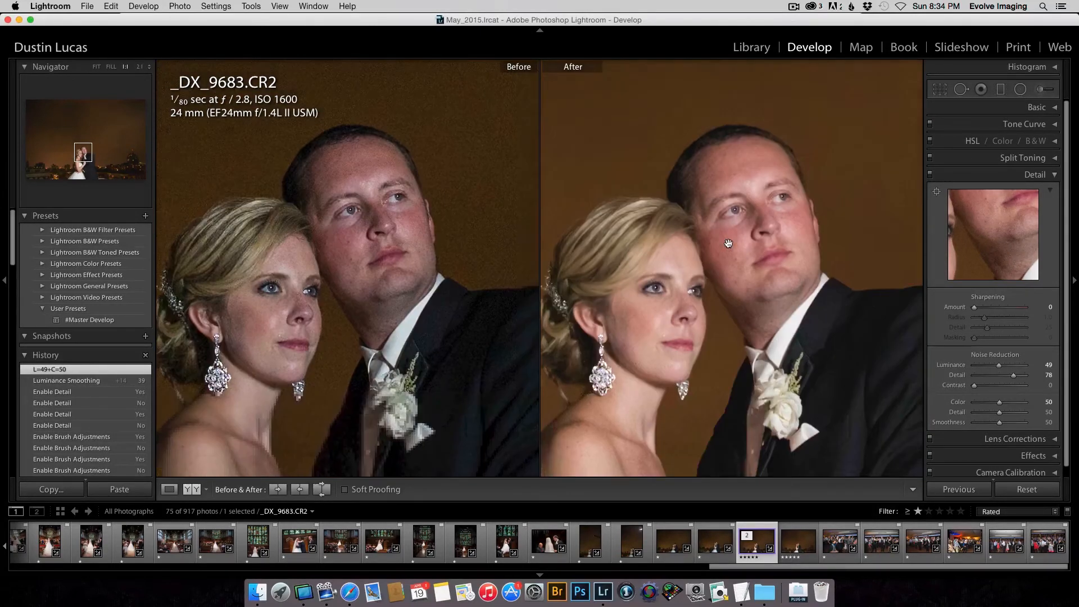